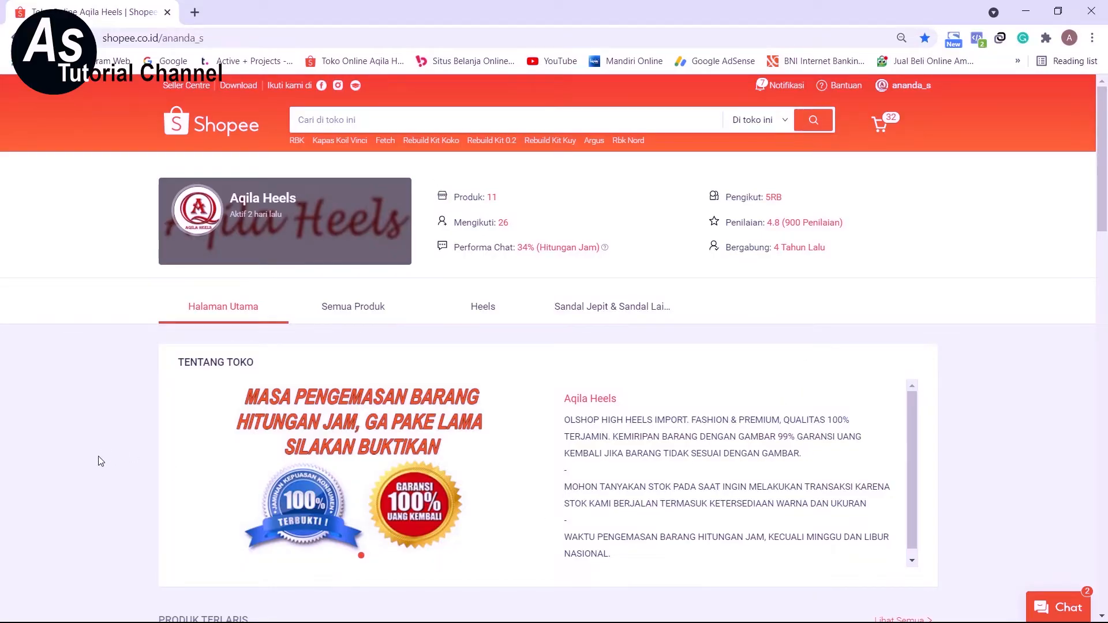
From the Aqila Heels storefront, go to the Seller Centre and open the shop's Produk Saya list.
{"action": "scroll", "coordinate": [100, 460], "scroll_direction": "down", "scroll_amount": 10}
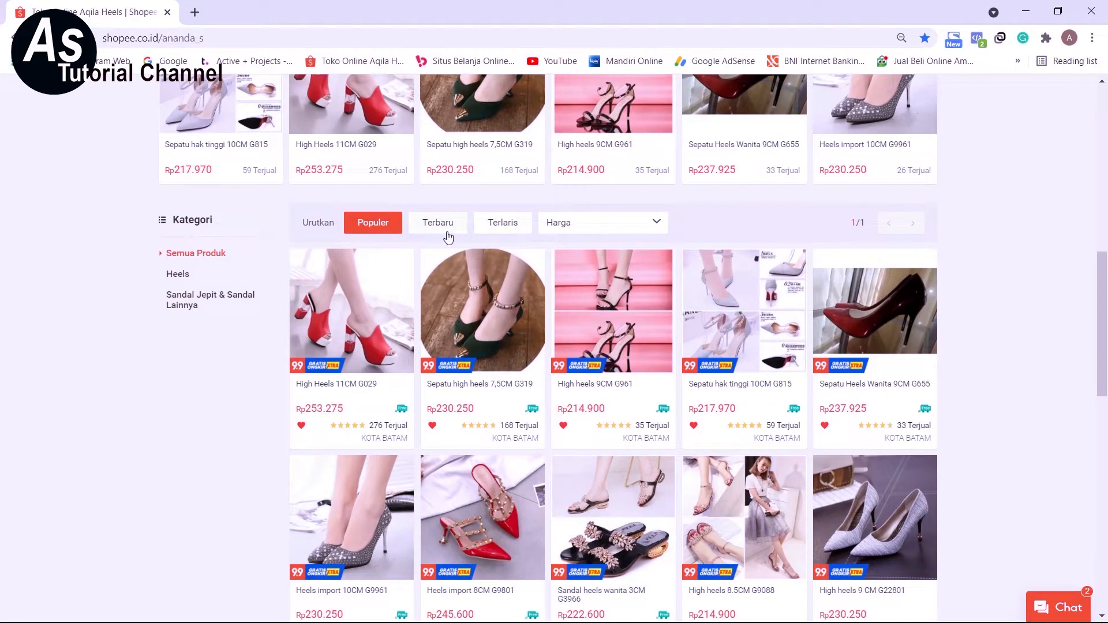
{"action": "mouse_move", "coordinate": [595, 233]}
{"action": "scroll", "coordinate": [472, 404], "scroll_direction": "up", "scroll_amount": 10}
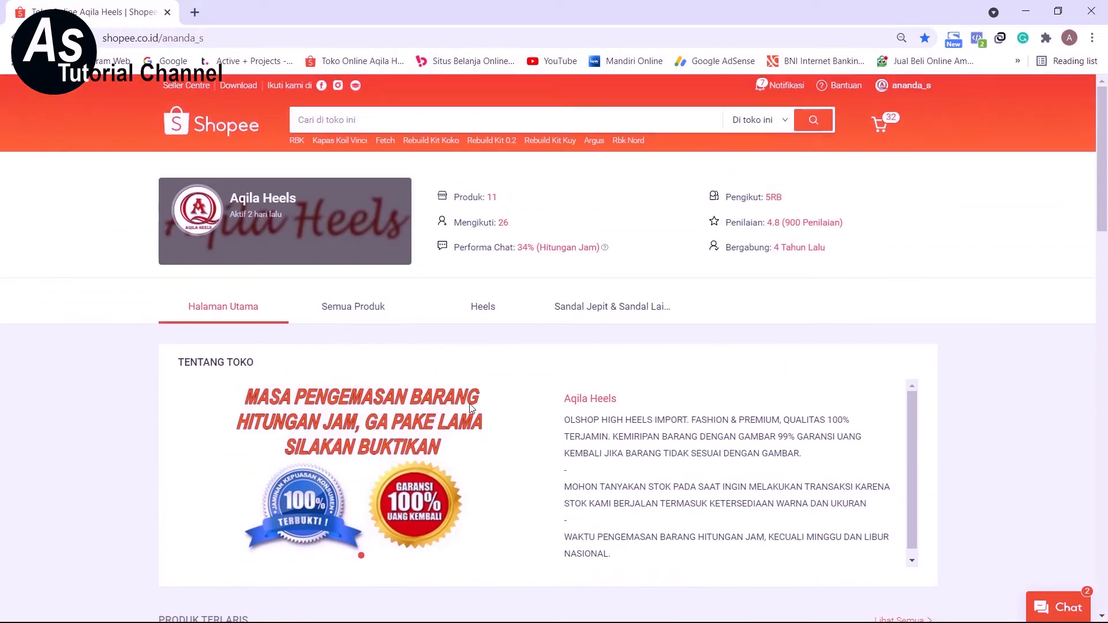
{"action": "left_click", "coordinate": [183, 88]}
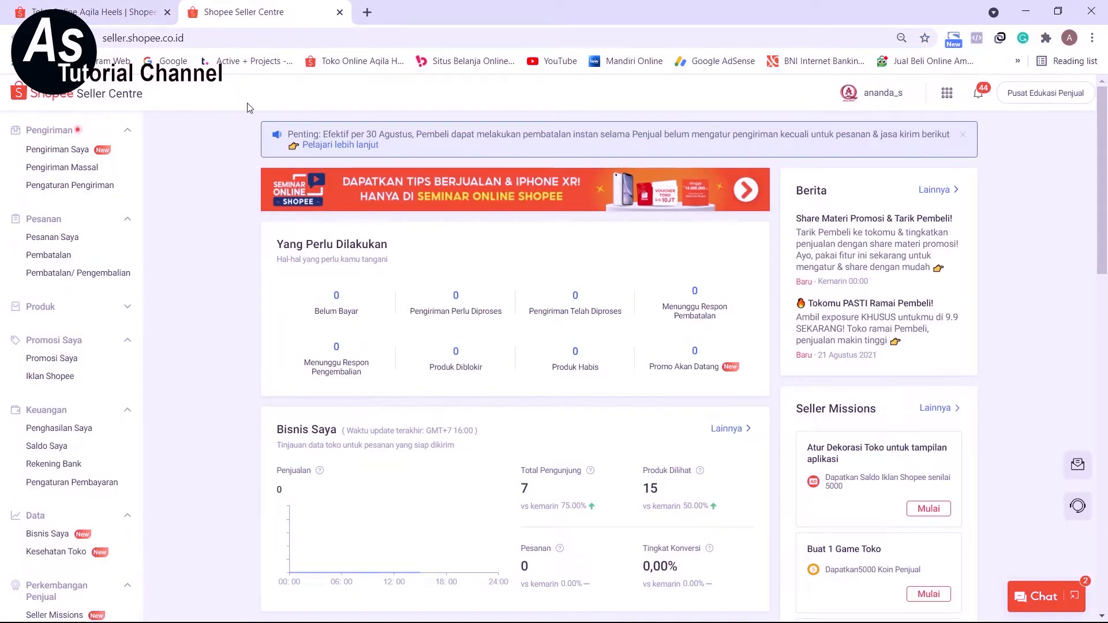
{"action": "left_click", "coordinate": [946, 94]}
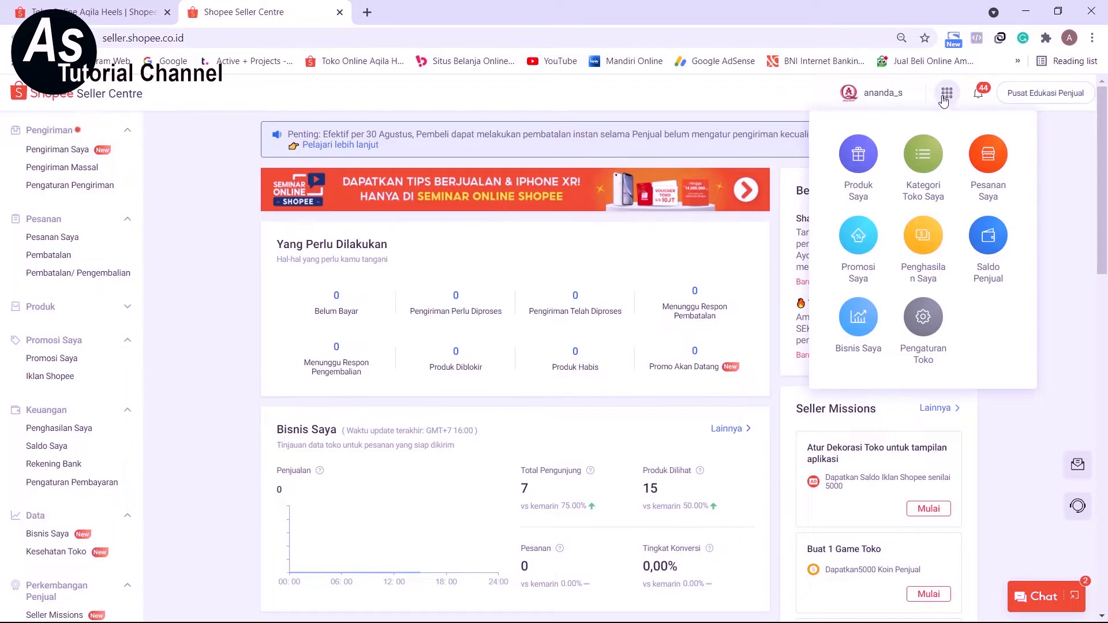
{"action": "left_click", "coordinate": [855, 161]}
Look over the shop's existing products and start adding a new product.
{"action": "scroll", "coordinate": [481, 353], "scroll_direction": "down", "scroll_amount": 3}
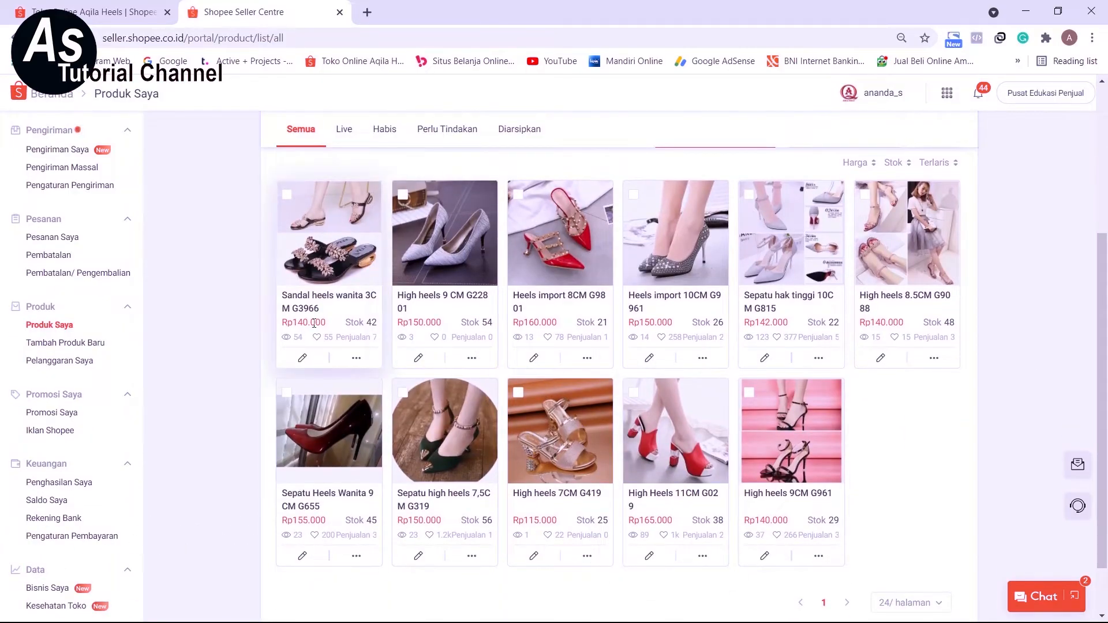
{"action": "scroll", "coordinate": [675, 369], "scroll_direction": "up", "scroll_amount": 2}
{"action": "scroll", "coordinate": [462, 381], "scroll_direction": "down", "scroll_amount": 2}
{"action": "scroll", "coordinate": [905, 312], "scroll_direction": "up", "scroll_amount": 1}
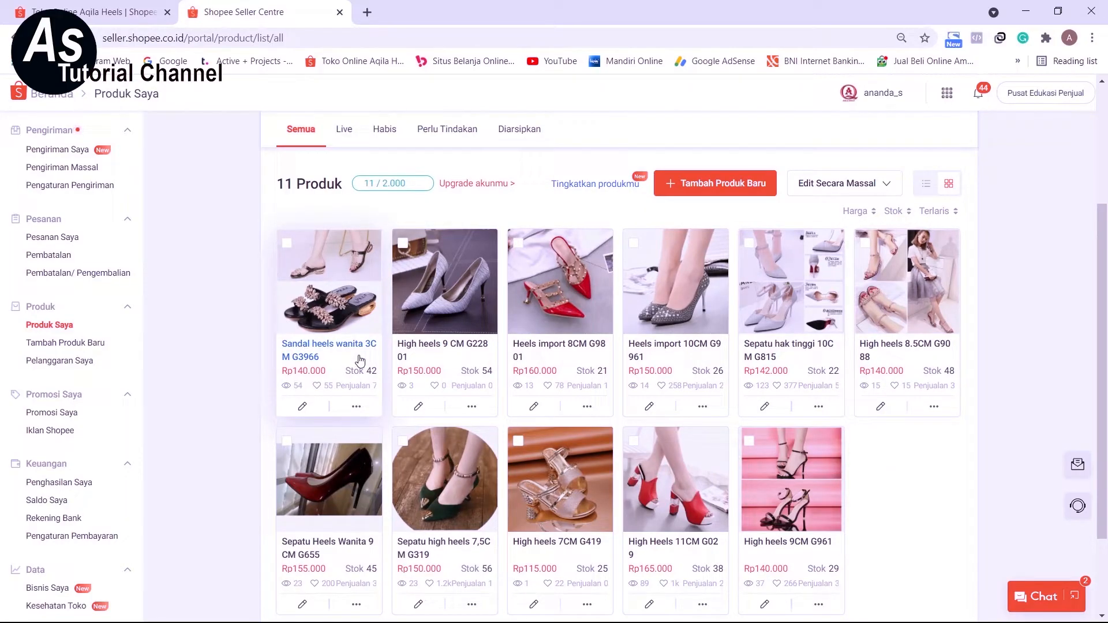
{"action": "scroll", "coordinate": [353, 359], "scroll_direction": "up", "scroll_amount": 2}
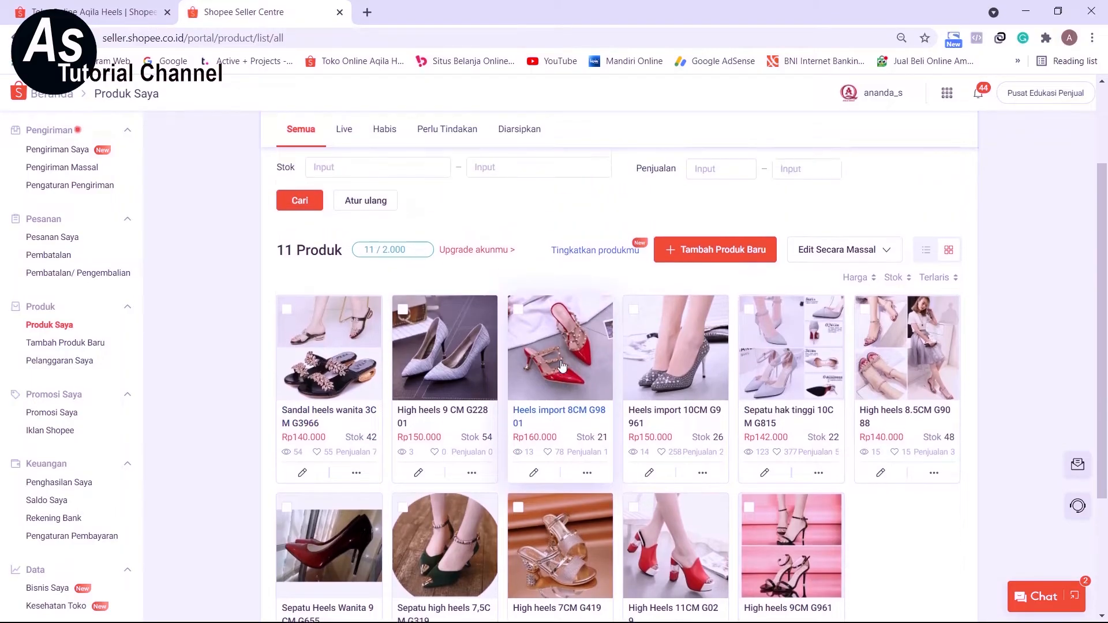
{"action": "scroll", "coordinate": [502, 430], "scroll_direction": "up", "scroll_amount": 1}
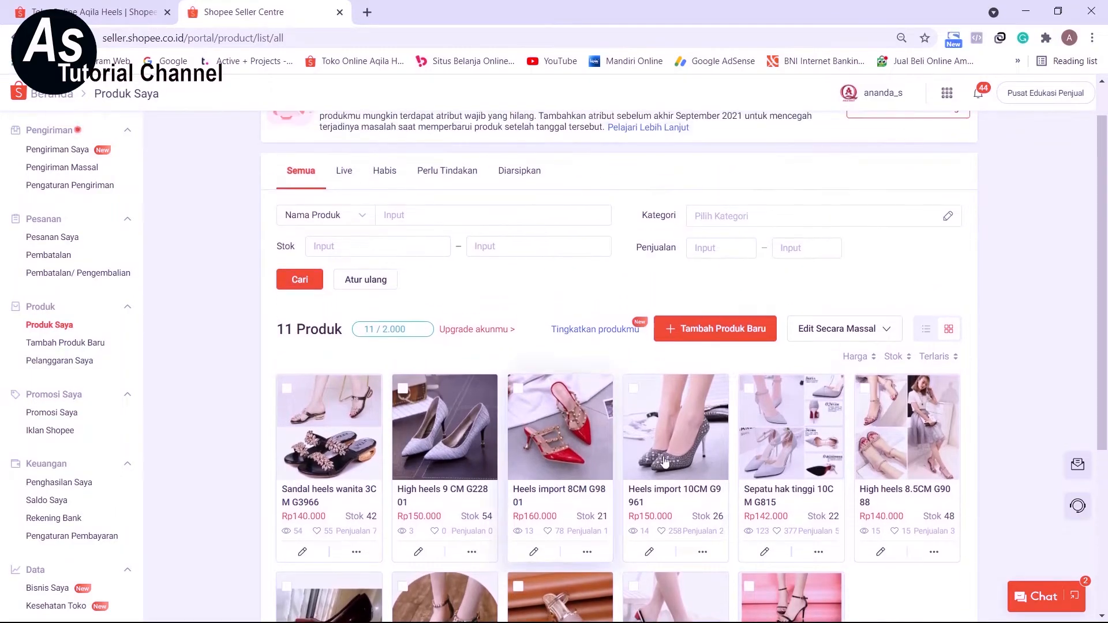
{"action": "scroll", "coordinate": [692, 370], "scroll_direction": "down", "scroll_amount": 1}
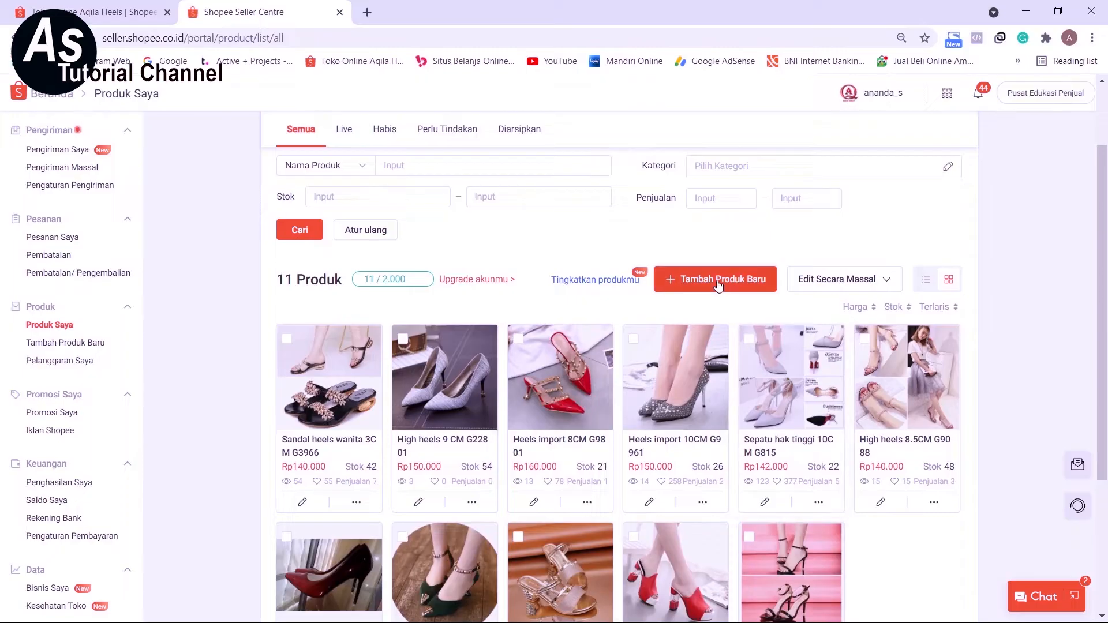
{"action": "left_click", "coordinate": [718, 280]}
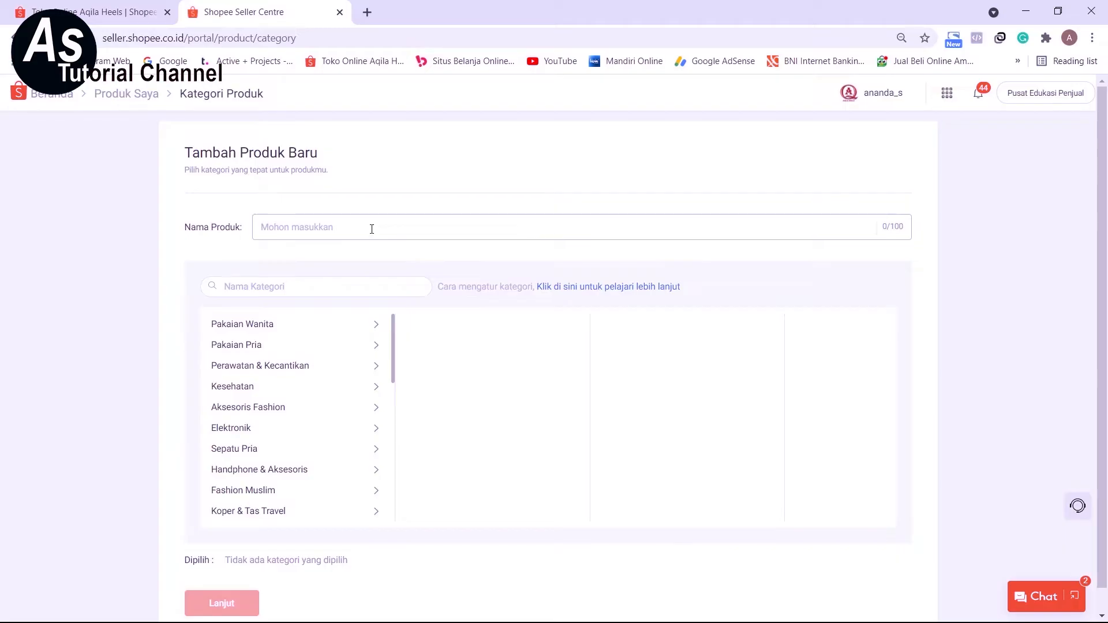
Name the new product "High heels C029" and dismiss the recommended categories.
{"action": "type", "text": "High"}
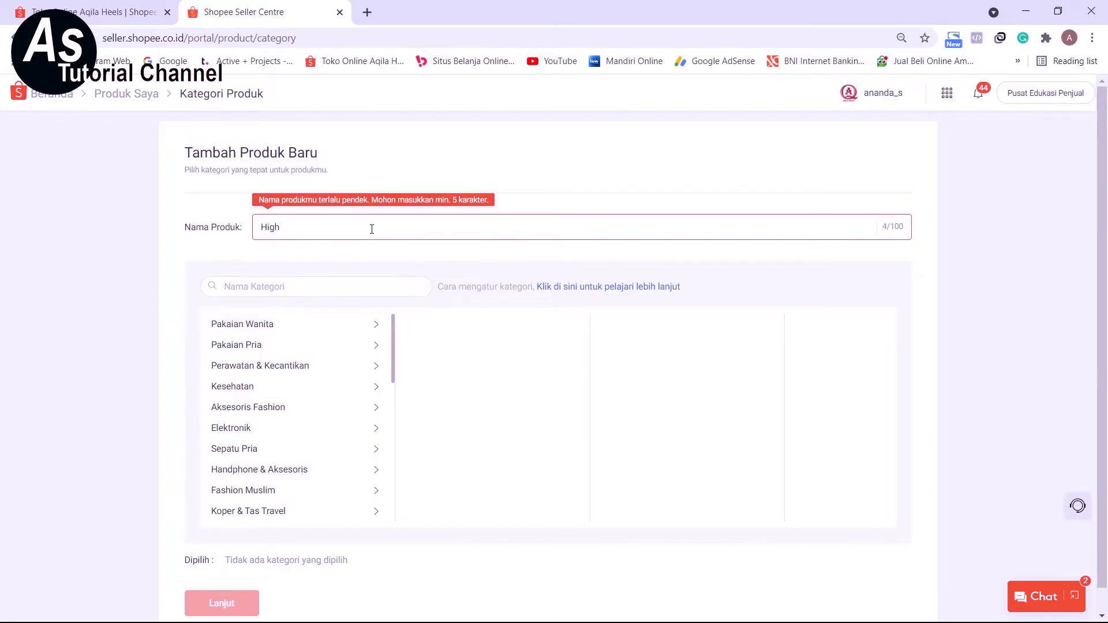
{"action": "type", "text": " heels "}
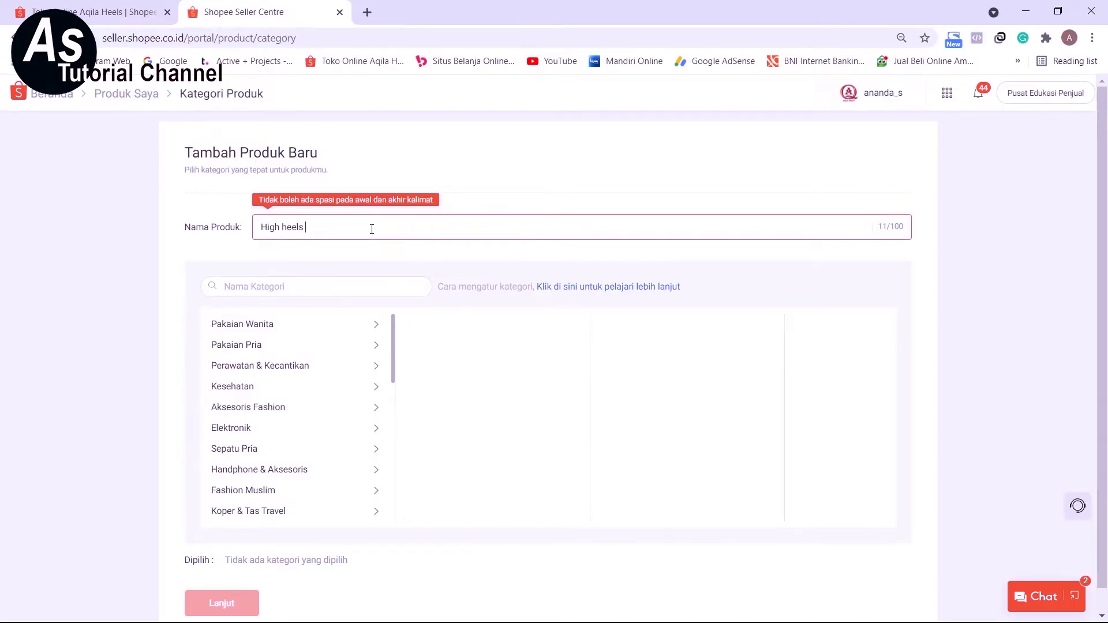
{"action": "type", "text": "C029"}
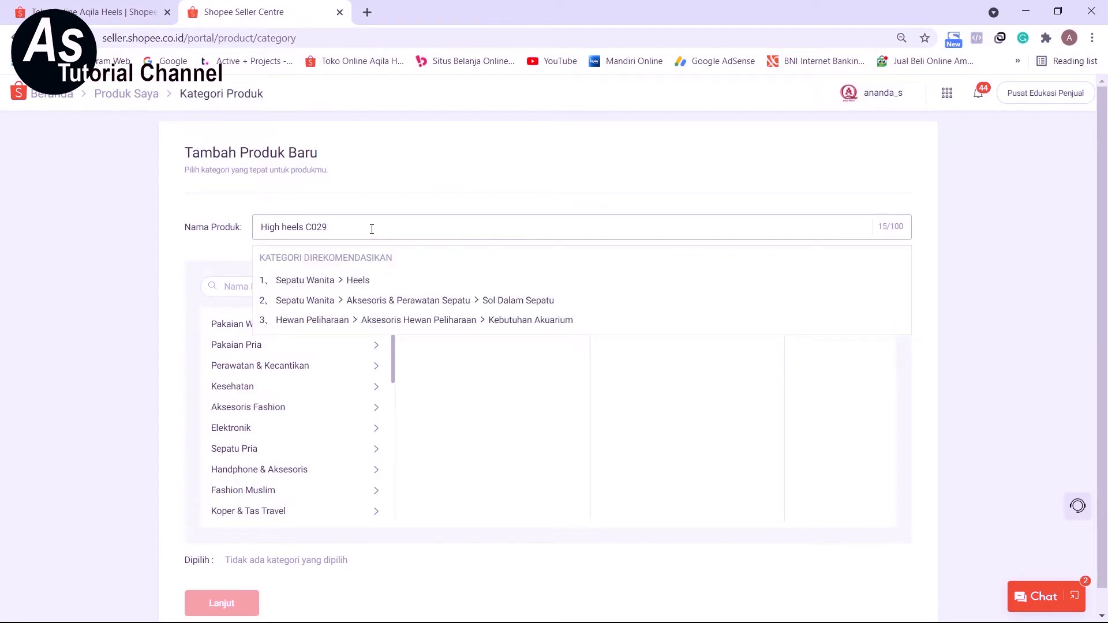
{"action": "left_click", "coordinate": [427, 188]}
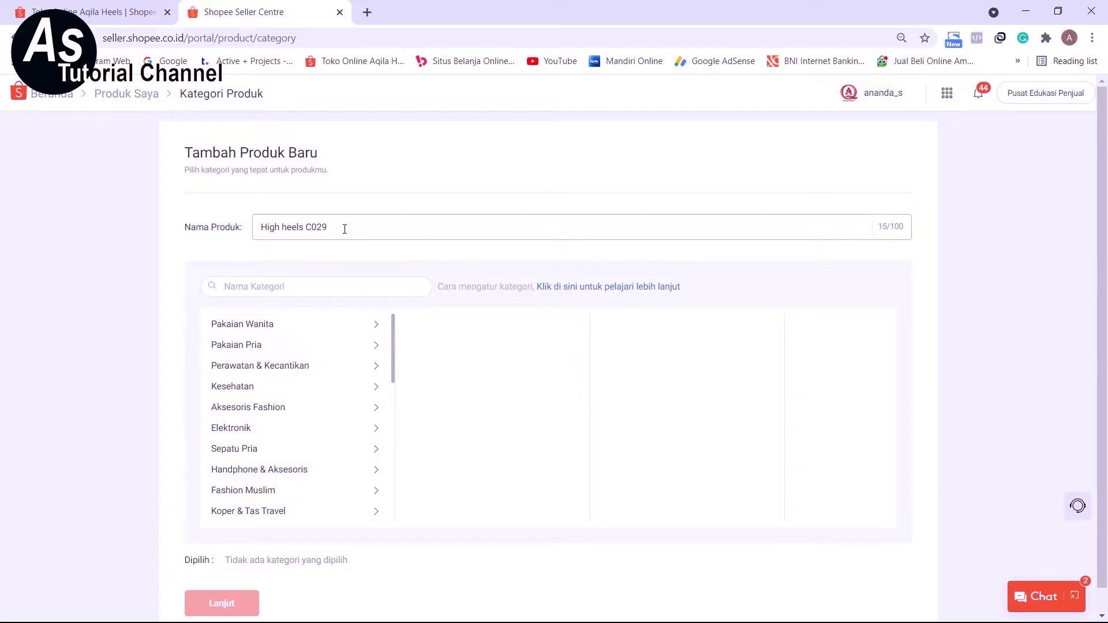
Set the product category to Sepatu Wanita > Heels and continue to the product details form.
{"action": "scroll", "coordinate": [320, 280], "scroll_direction": "down", "scroll_amount": 1}
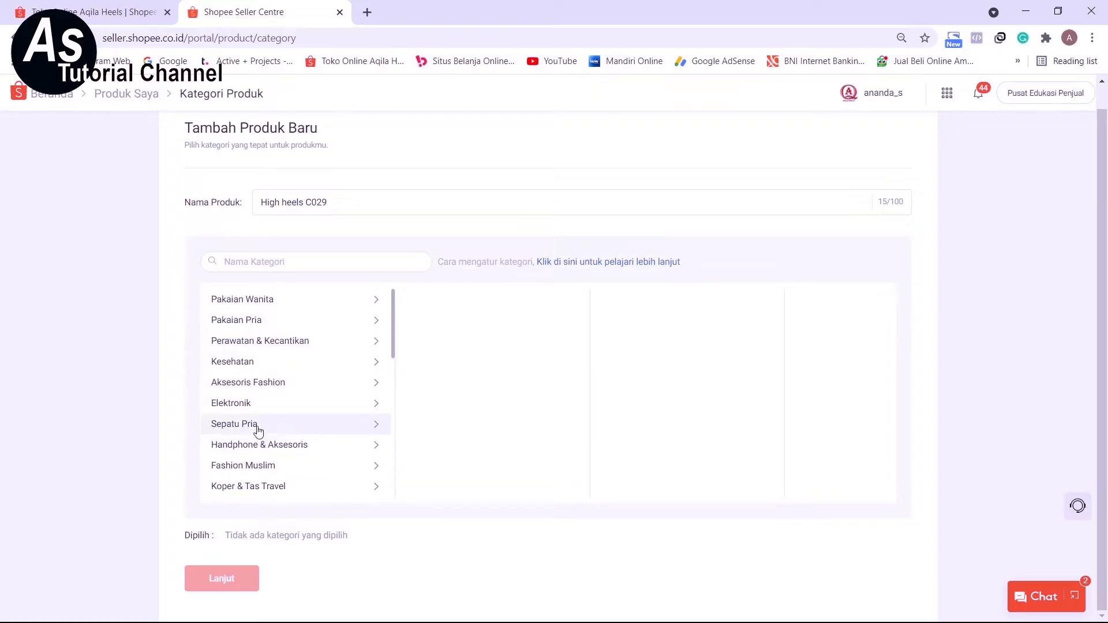
{"action": "scroll", "coordinate": [307, 445], "scroll_direction": "down", "scroll_amount": 1}
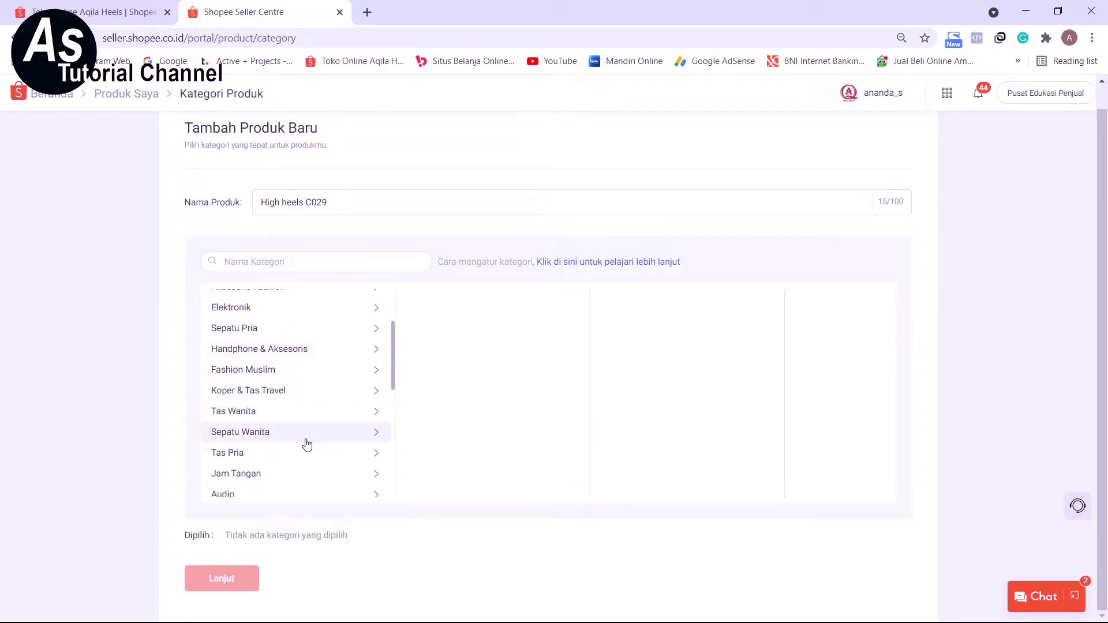
{"action": "left_click", "coordinate": [292, 437]}
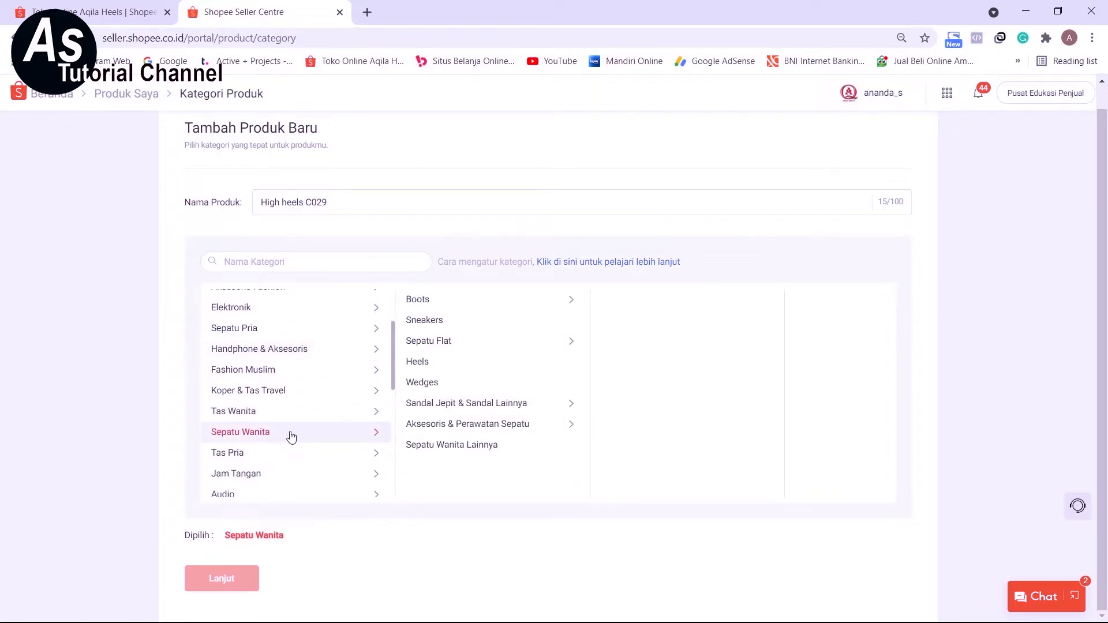
{"action": "left_click", "coordinate": [469, 366]}
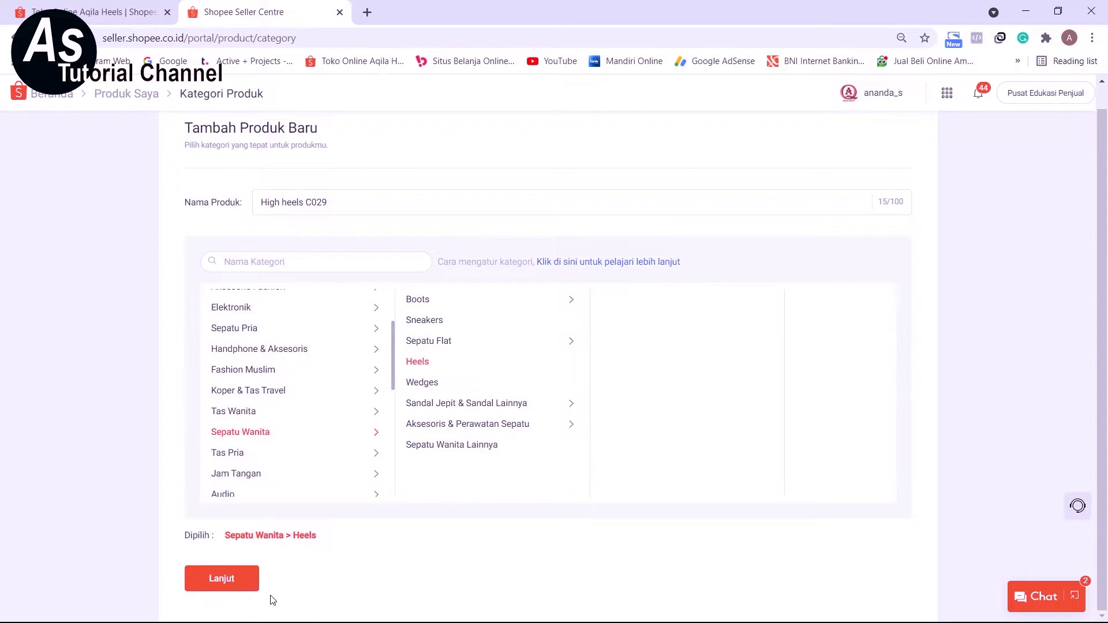
{"action": "left_click", "coordinate": [222, 578]}
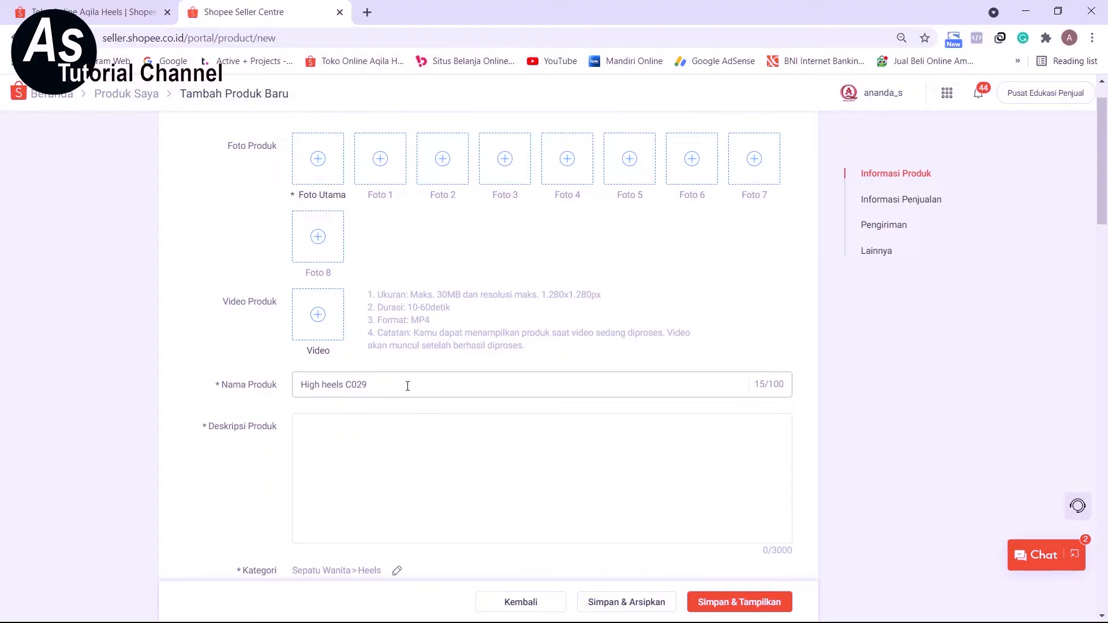
Add three shoe photos to the product as Foto Utama, Foto 1 and Foto 2.
{"action": "scroll", "coordinate": [408, 386], "scroll_direction": "down", "scroll_amount": 3}
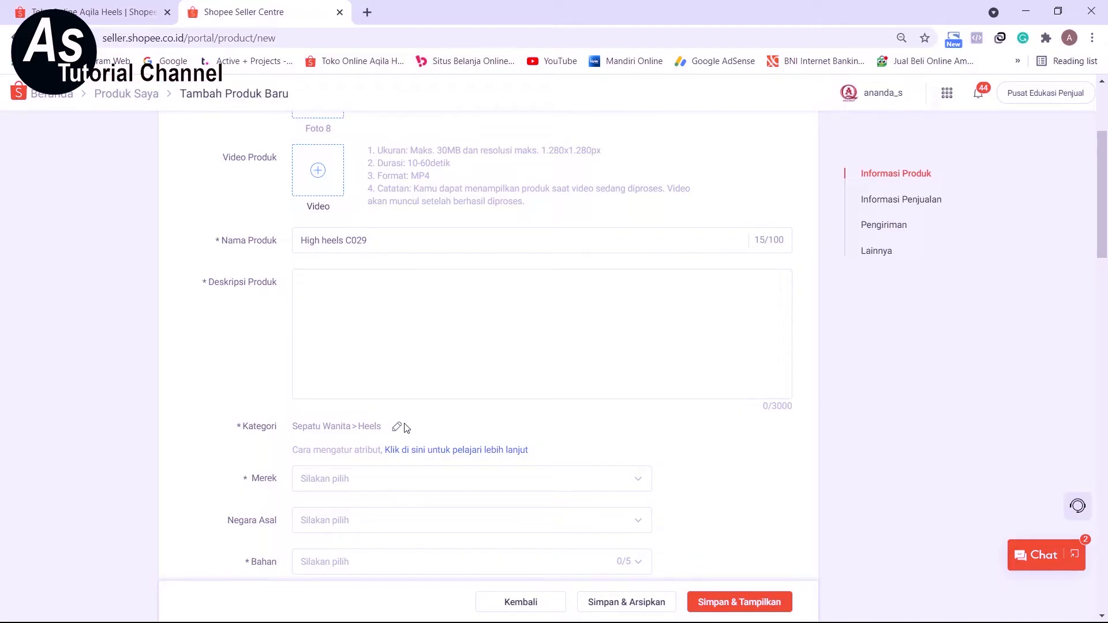
{"action": "scroll", "coordinate": [399, 428], "scroll_direction": "up", "scroll_amount": 3}
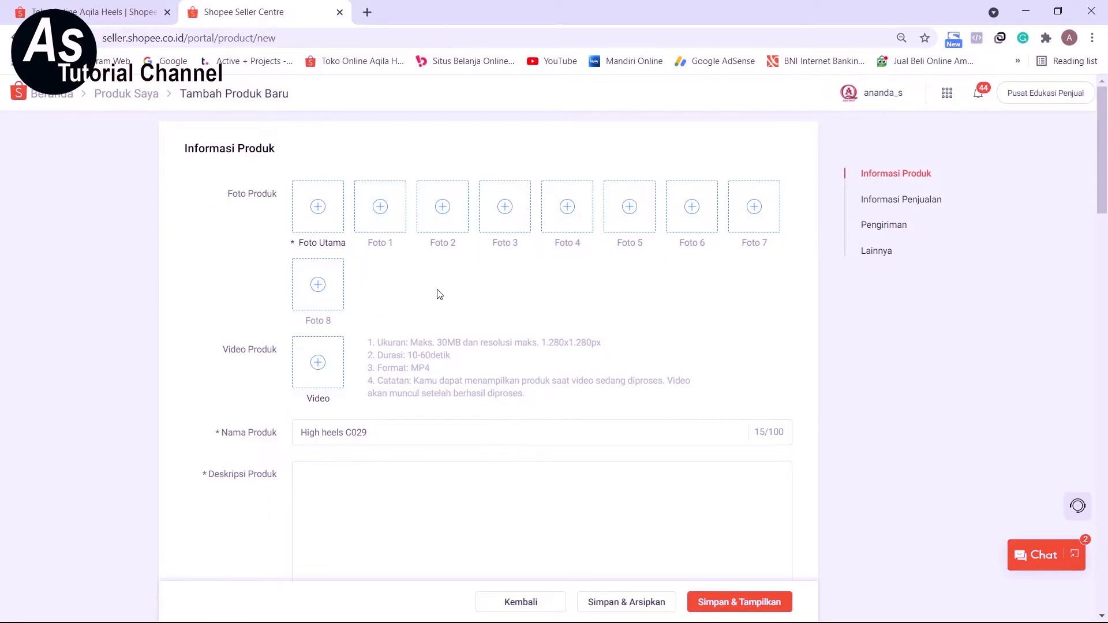
{"action": "left_click", "coordinate": [690, 609]}
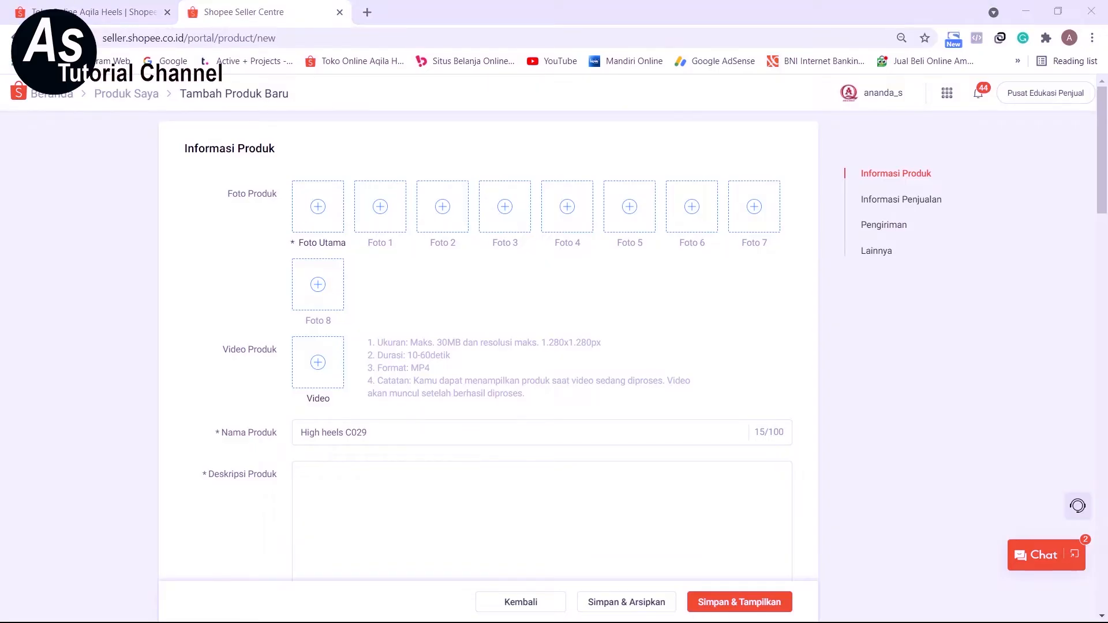
{"action": "left_click", "coordinate": [318, 222]}
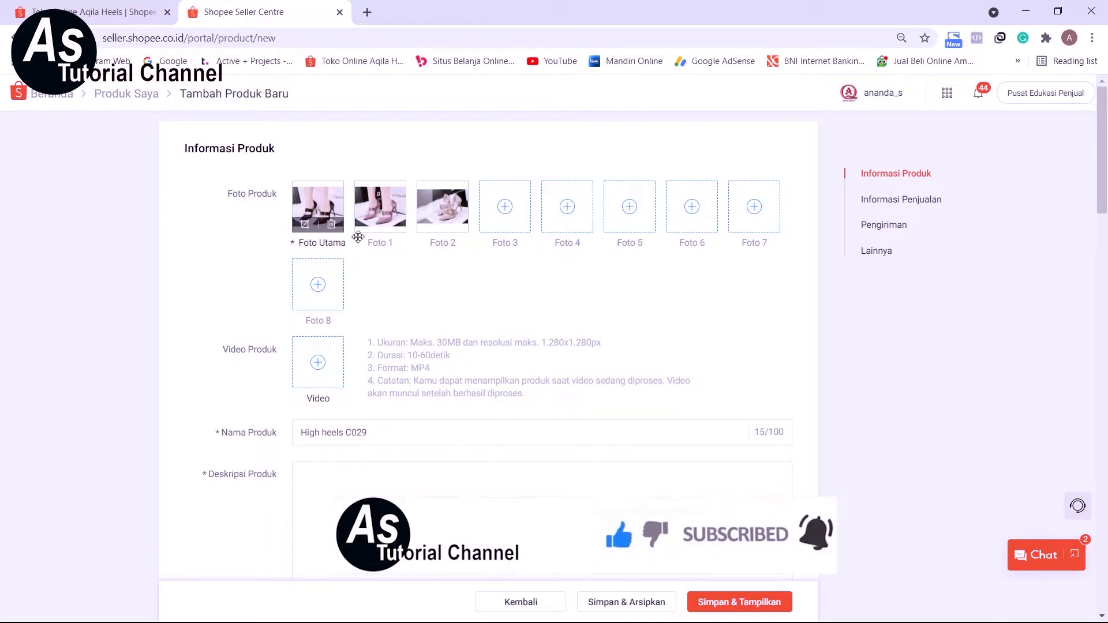
{"action": "mouse_move", "coordinate": [316, 222]}
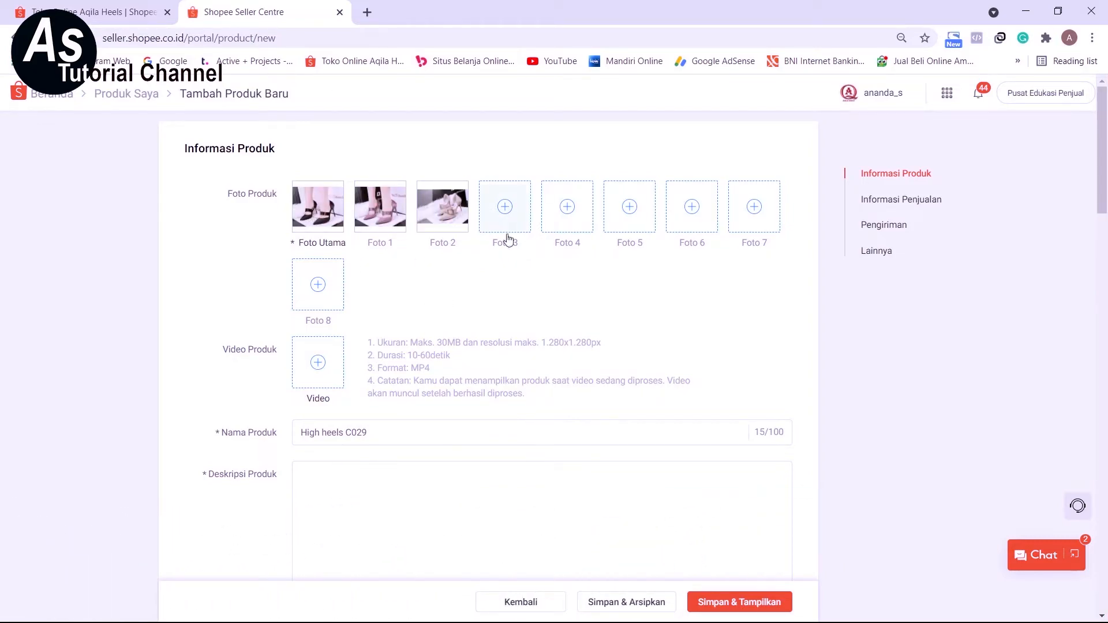
Examine the remaining product information fields, including the video requirements, product name and description.
{"action": "scroll", "coordinate": [410, 294], "scroll_direction": "down", "scroll_amount": 1}
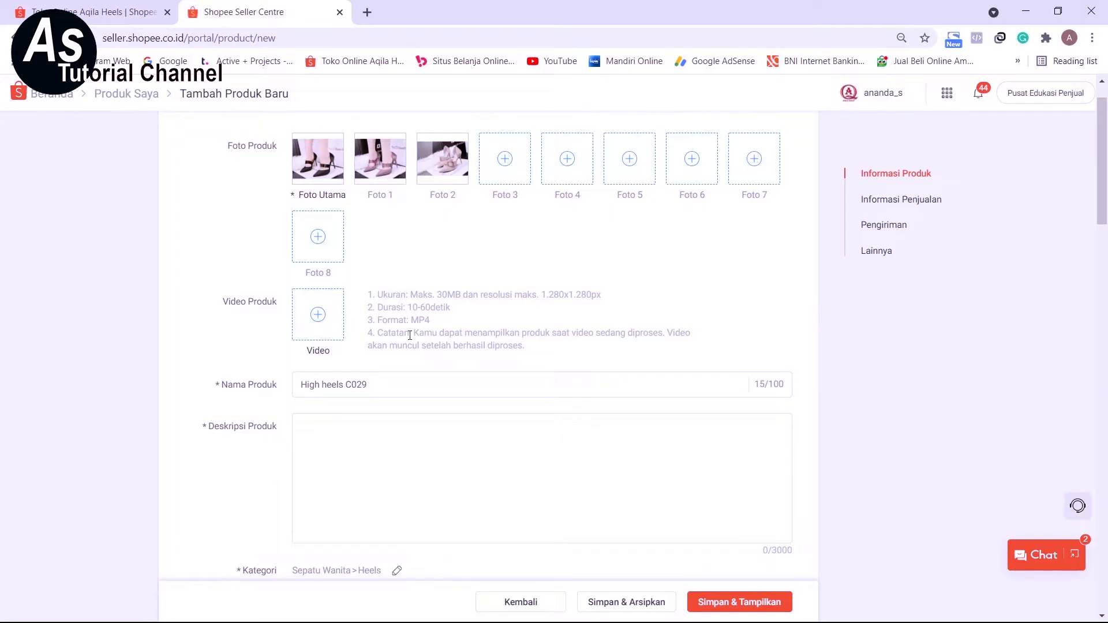
{"action": "scroll", "coordinate": [409, 335], "scroll_direction": "up", "scroll_amount": 1}
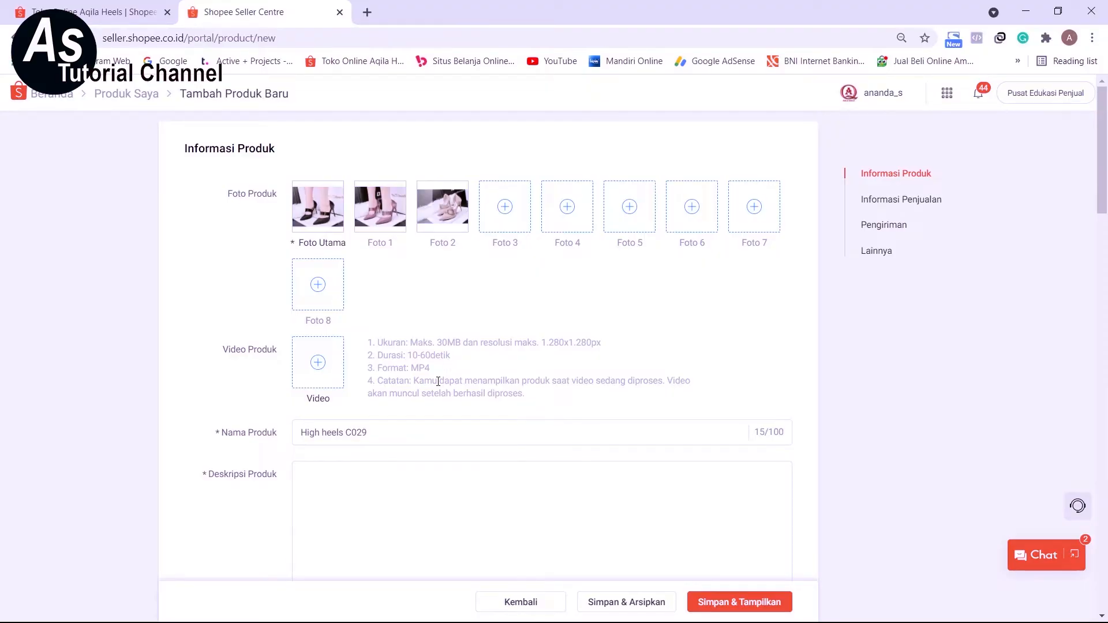
{"action": "scroll", "coordinate": [329, 381], "scroll_direction": "down", "scroll_amount": 3}
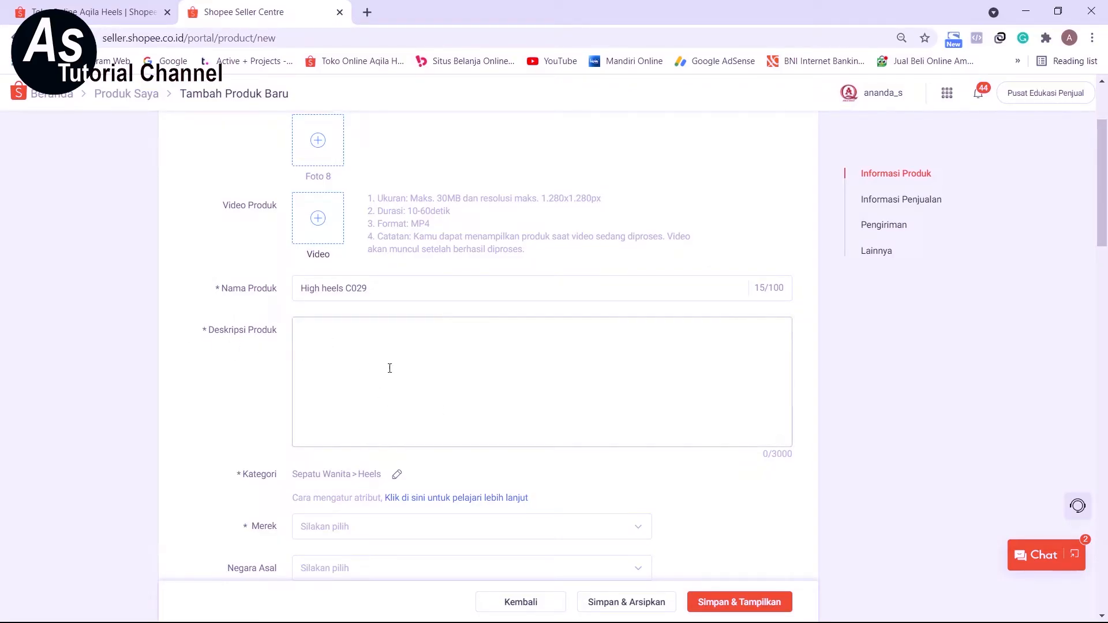
{"action": "scroll", "coordinate": [379, 393], "scroll_direction": "down", "scroll_amount": 2}
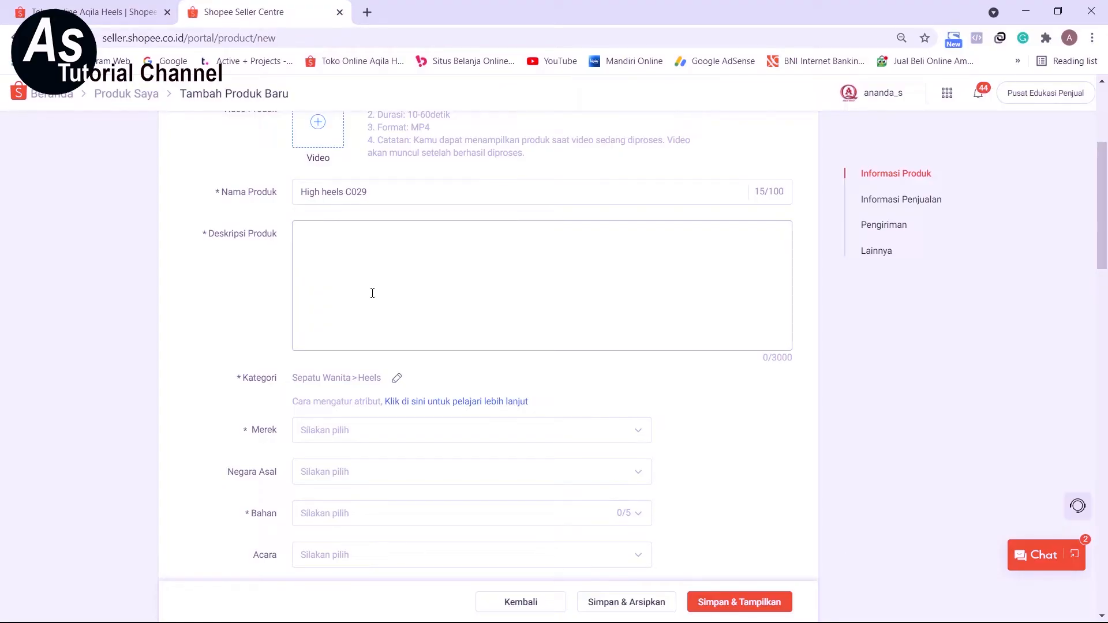
{"action": "scroll", "coordinate": [372, 330], "scroll_direction": "up", "scroll_amount": 3}
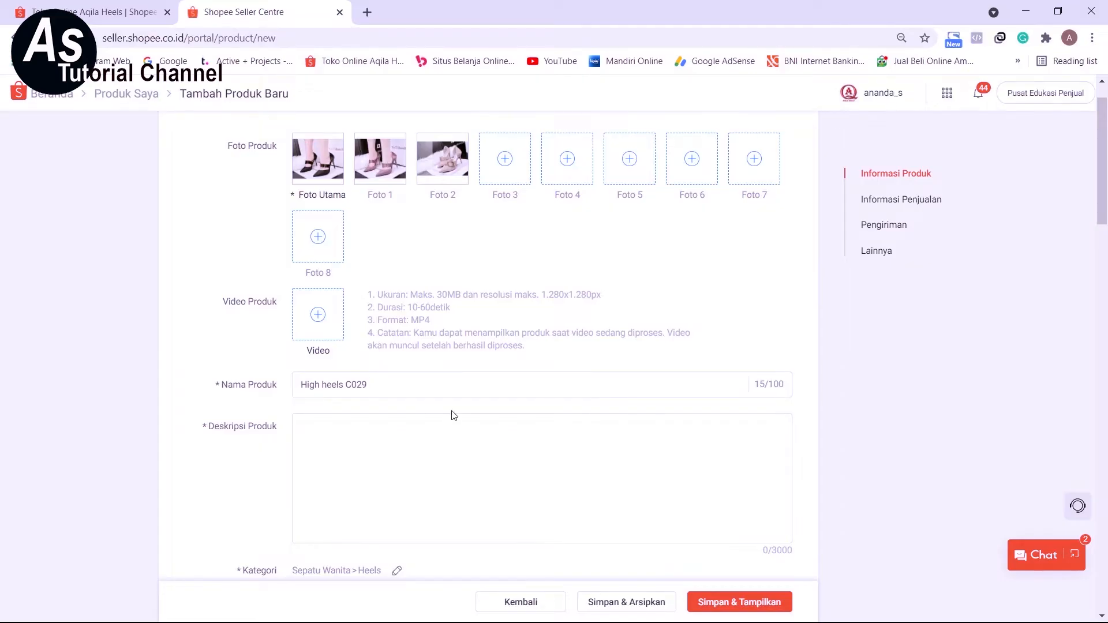
{"action": "scroll", "coordinate": [468, 413], "scroll_direction": "up", "scroll_amount": 1}
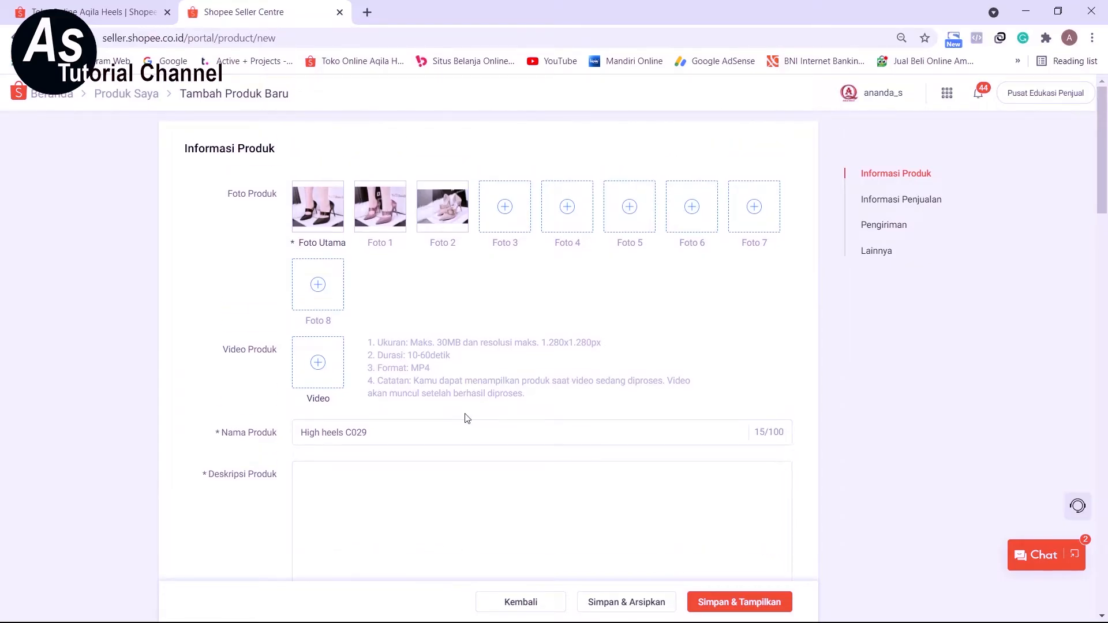
{"action": "scroll", "coordinate": [468, 418], "scroll_direction": "down", "scroll_amount": 2}
{"action": "scroll", "coordinate": [466, 414], "scroll_direction": "up", "scroll_amount": 1}
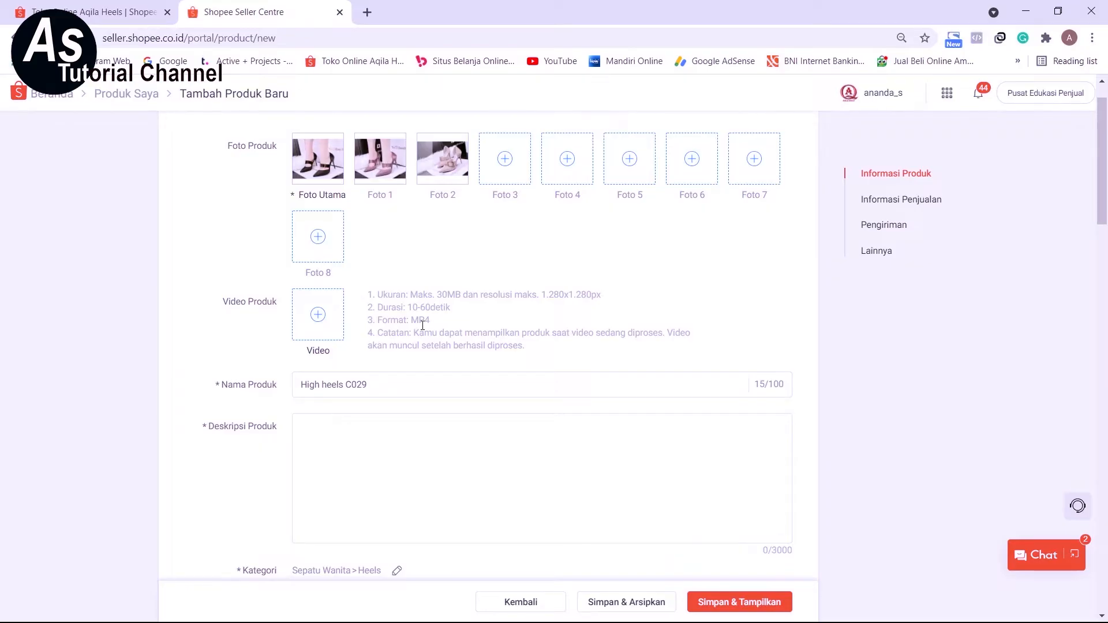
Fill in the product description with four lines: "MATERIAL PU", "HEEL 10 CM", "COLOR APRICOT,BLACK,PURPLE" and "SIZE 35,36,37,38,39".
{"action": "scroll", "coordinate": [422, 325], "scroll_direction": "down", "scroll_amount": 2}
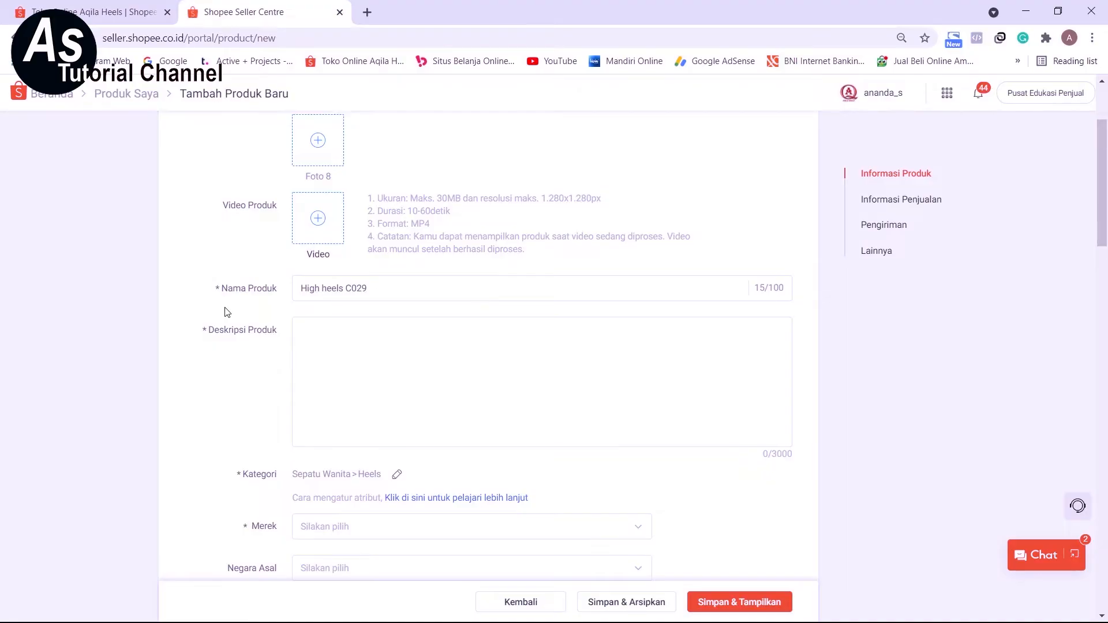
{"action": "scroll", "coordinate": [225, 311], "scroll_direction": "down", "scroll_amount": 2}
{"action": "scroll", "coordinate": [223, 311], "scroll_direction": "up", "scroll_amount": 1}
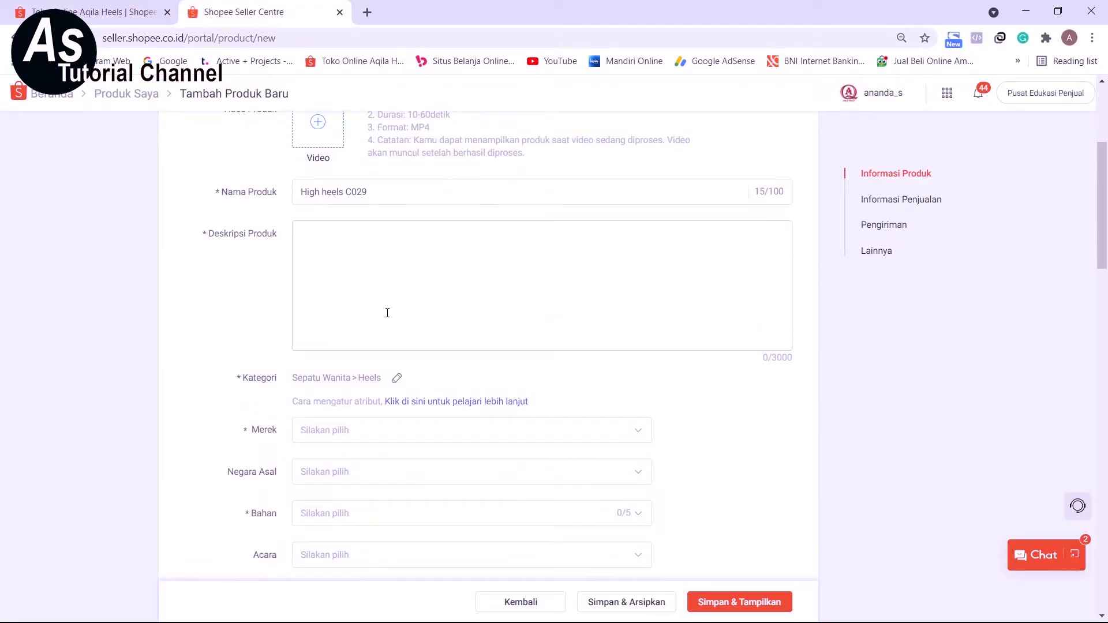
{"action": "left_click", "coordinate": [404, 295]}
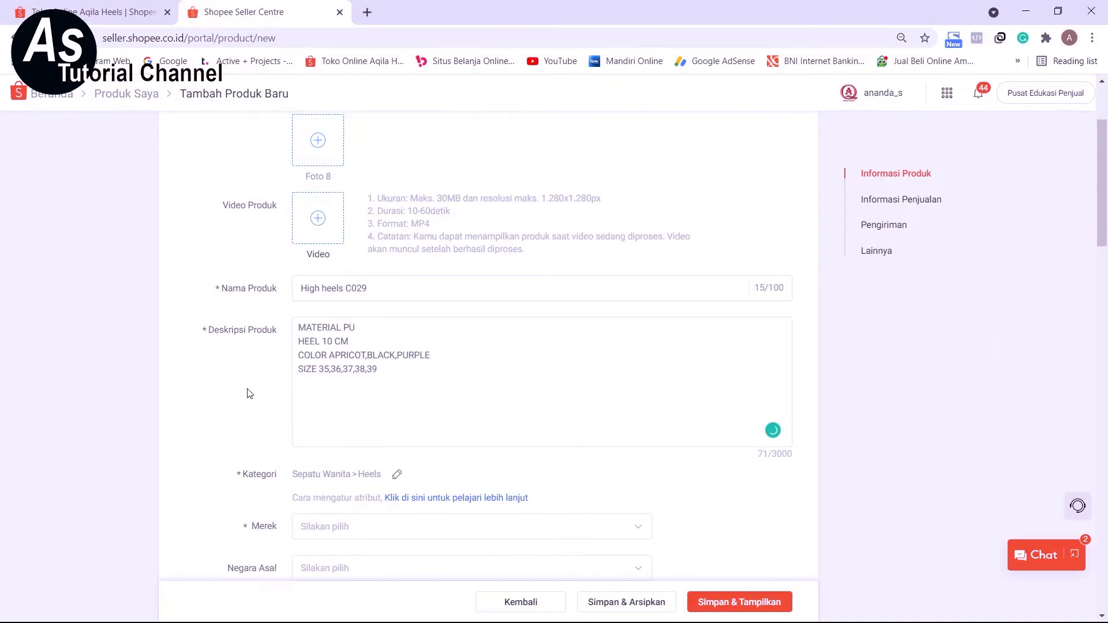
{"action": "left_click", "coordinate": [352, 363]}
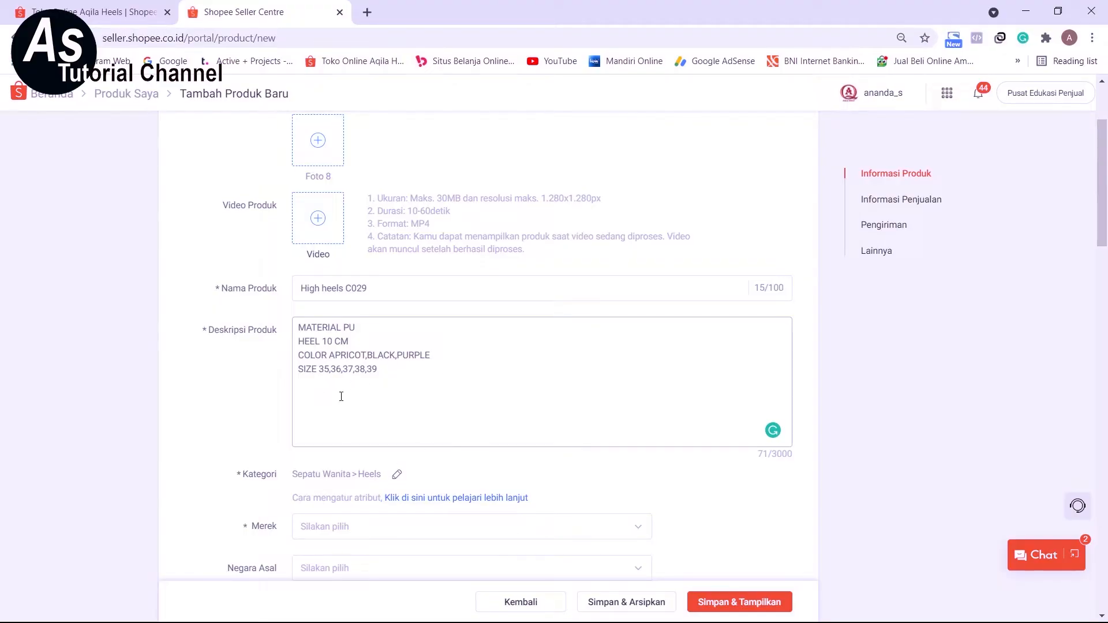
Set the product's Merek to Tidak ada merek and its Negara Asal to China.
{"action": "scroll", "coordinate": [410, 409], "scroll_direction": "up", "scroll_amount": 1}
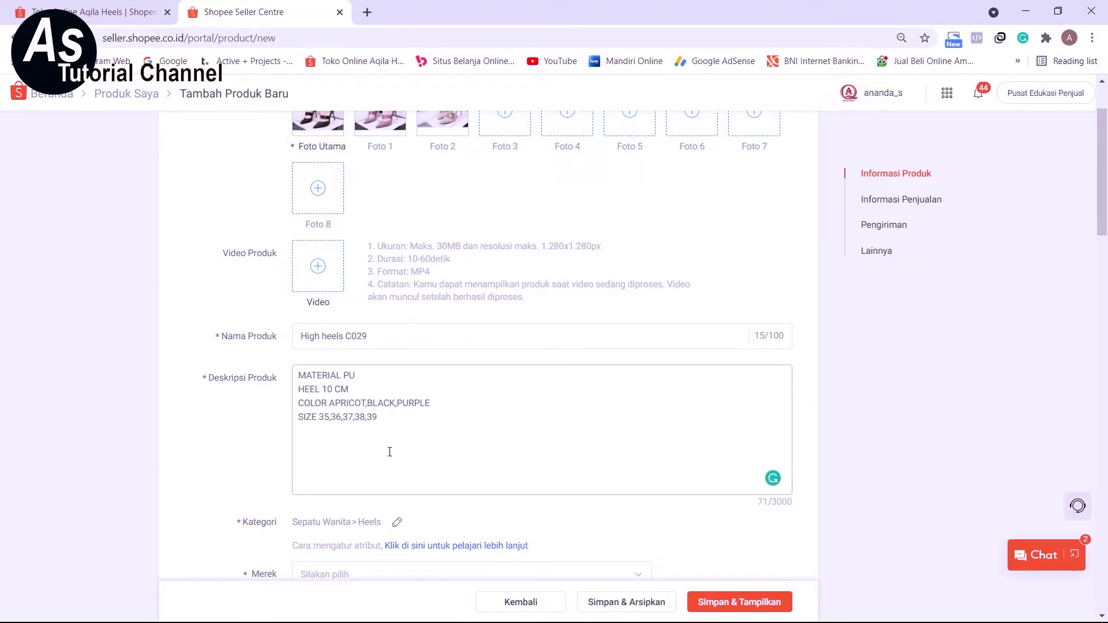
{"action": "scroll", "coordinate": [389, 452], "scroll_direction": "down", "scroll_amount": 4}
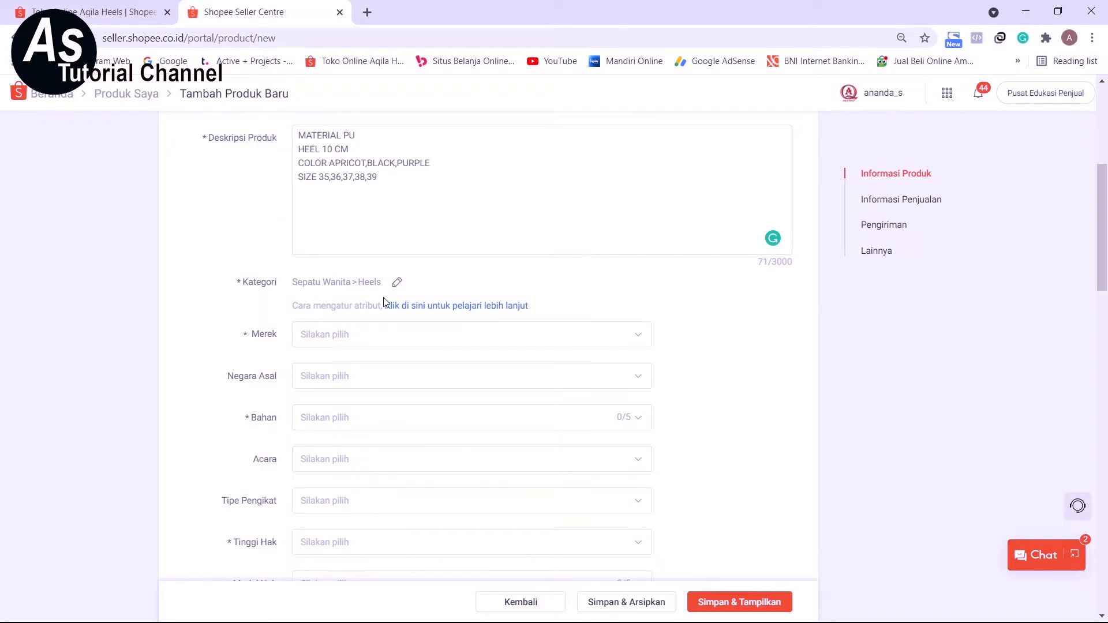
{"action": "left_click", "coordinate": [435, 341]}
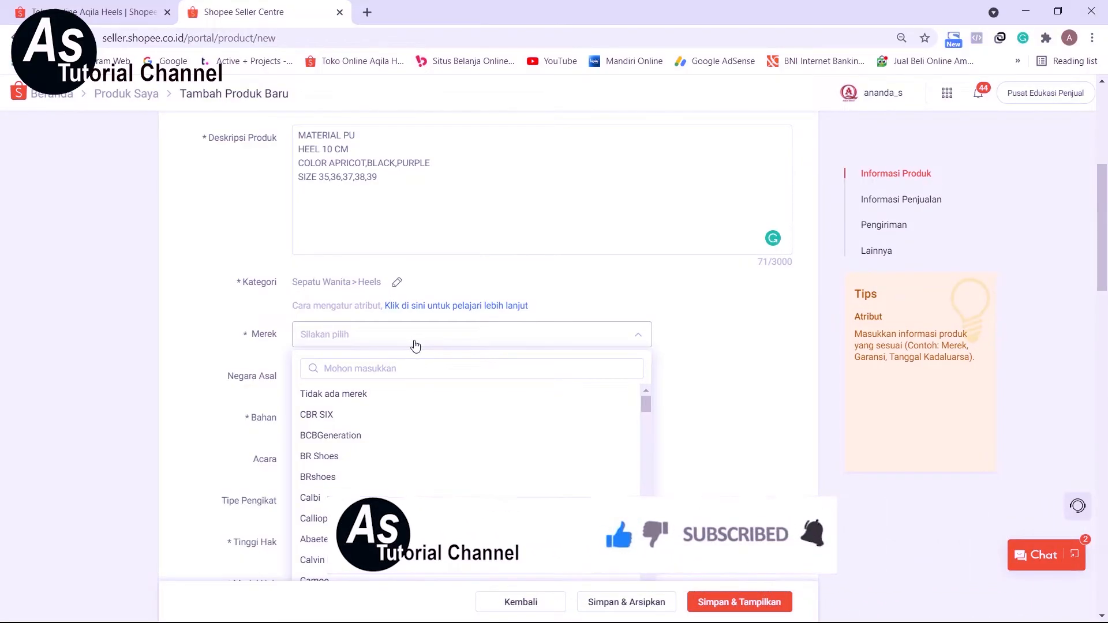
{"action": "left_click", "coordinate": [339, 398]}
{"action": "scroll", "coordinate": [339, 402], "scroll_direction": "down", "scroll_amount": 1}
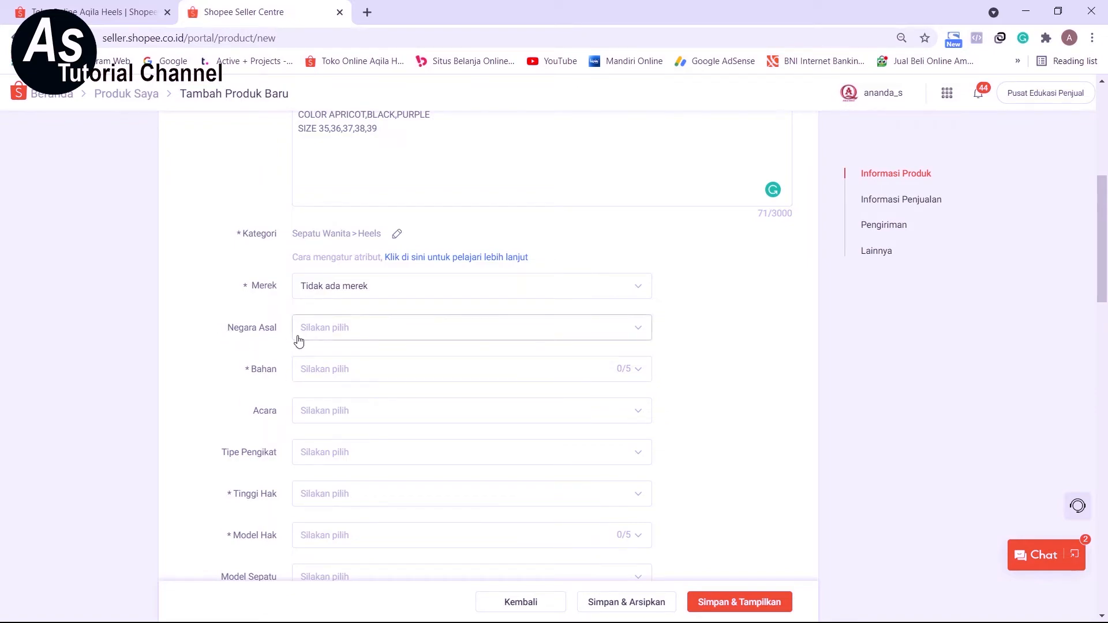
{"action": "left_click", "coordinate": [399, 340]}
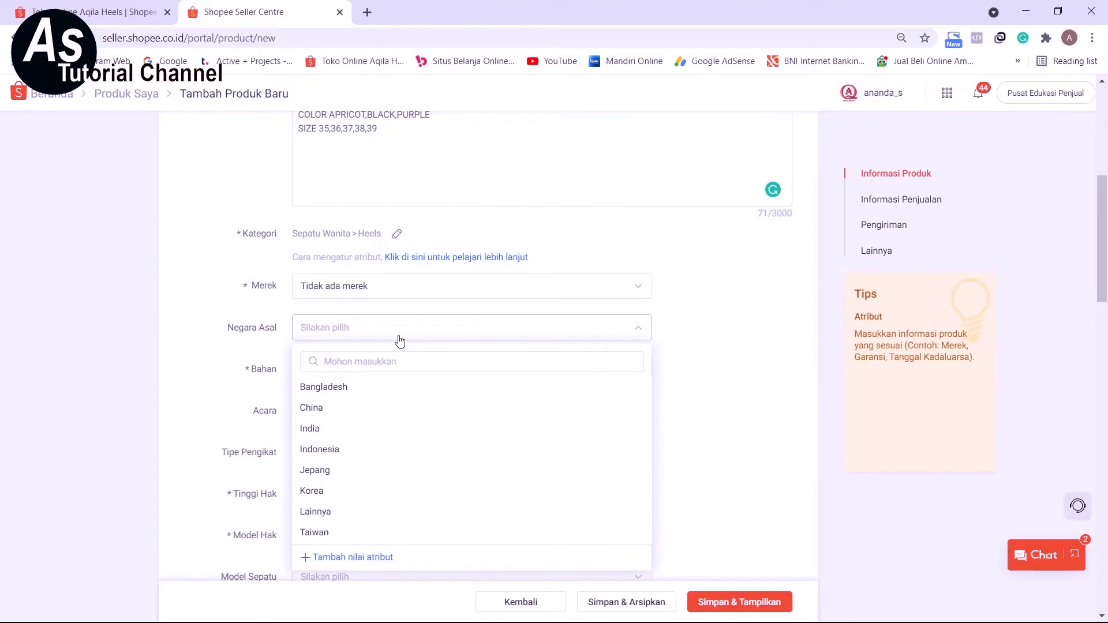
{"action": "left_click", "coordinate": [315, 409]}
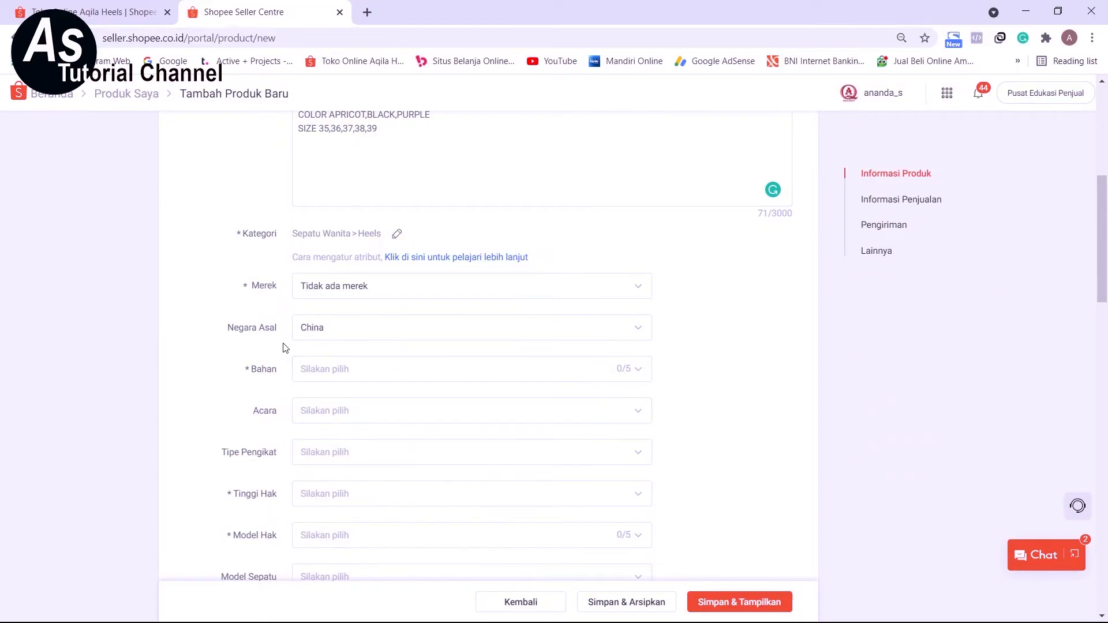
Choose Sintetis as the Bahan and Lainnya as the Acara for the heels.
{"action": "scroll", "coordinate": [204, 389], "scroll_direction": "down", "scroll_amount": 2}
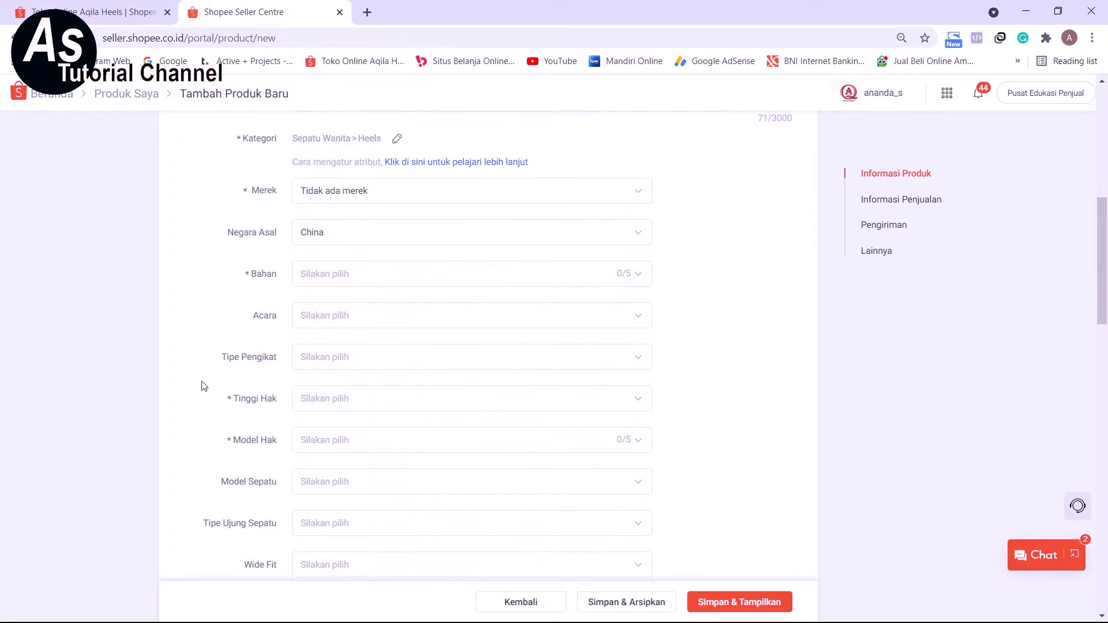
{"action": "left_click", "coordinate": [344, 287]}
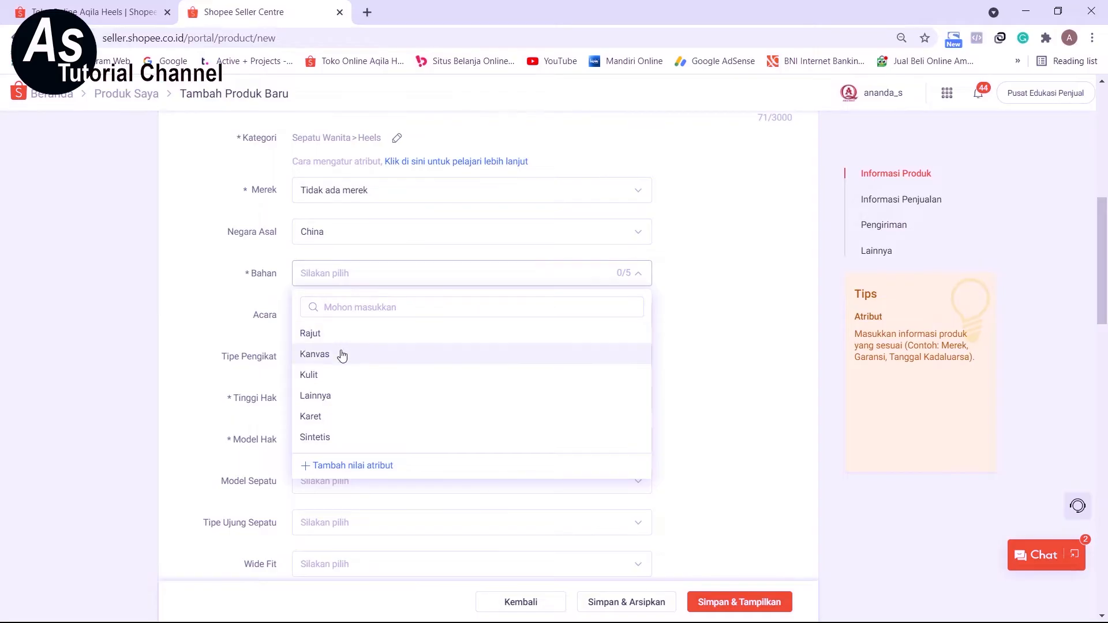
{"action": "scroll", "coordinate": [342, 401], "scroll_direction": "down", "scroll_amount": 1}
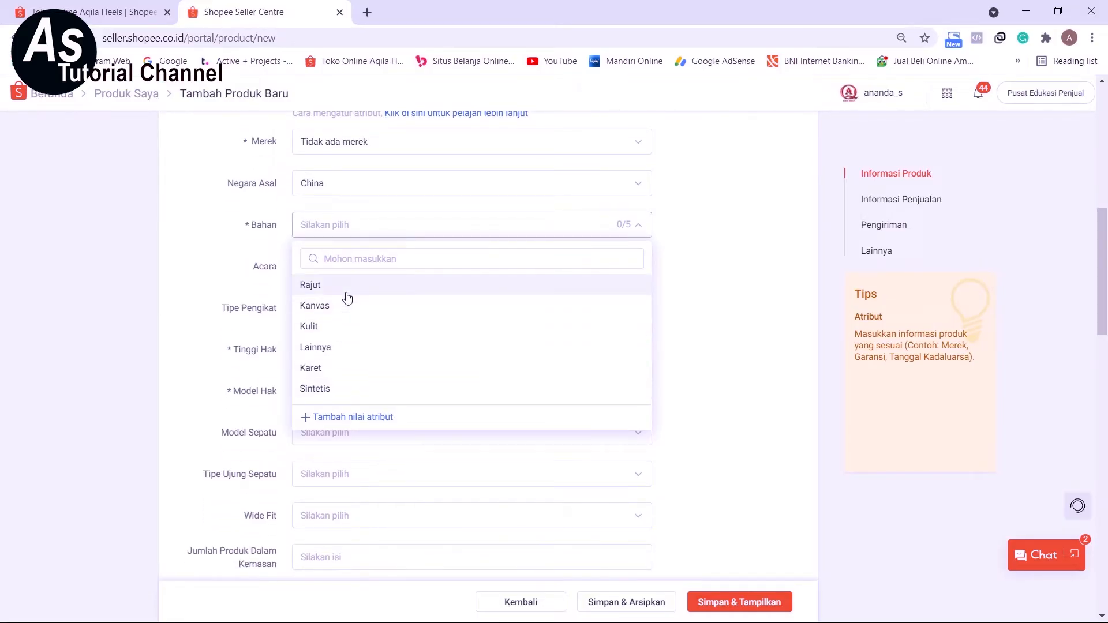
{"action": "left_click", "coordinate": [334, 390]}
{"action": "left_click", "coordinate": [192, 239]}
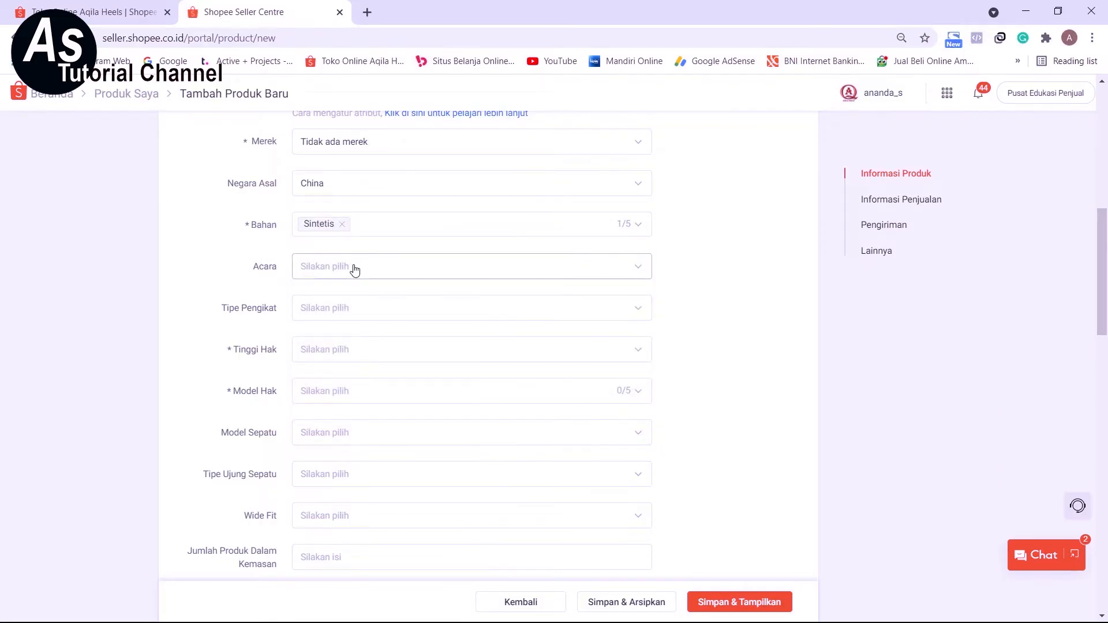
{"action": "left_click", "coordinate": [354, 271]}
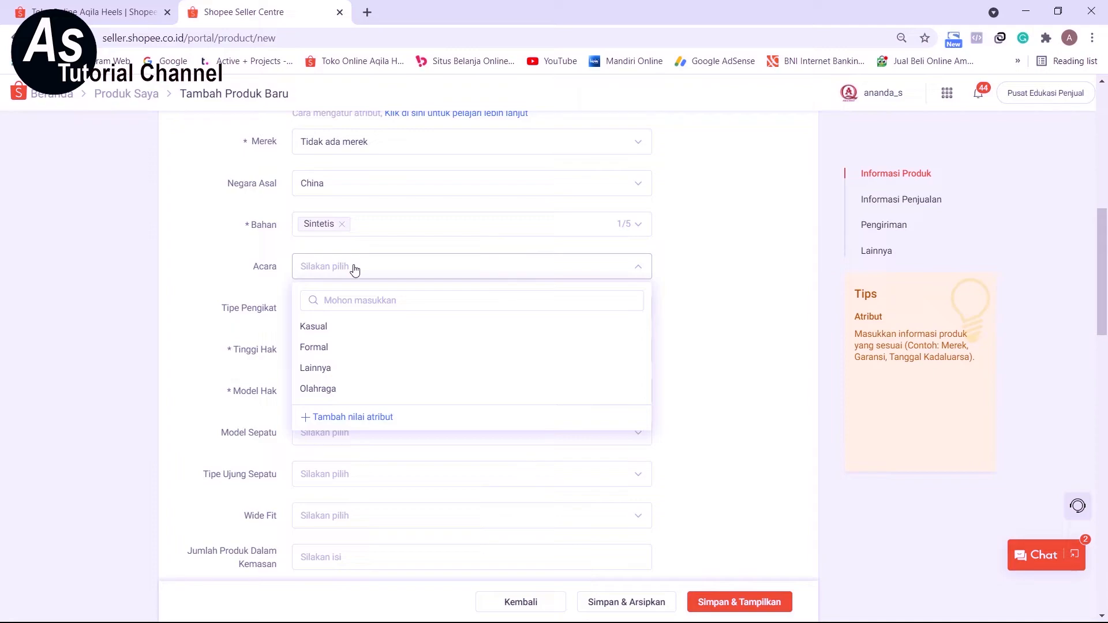
{"action": "left_click", "coordinate": [326, 373]}
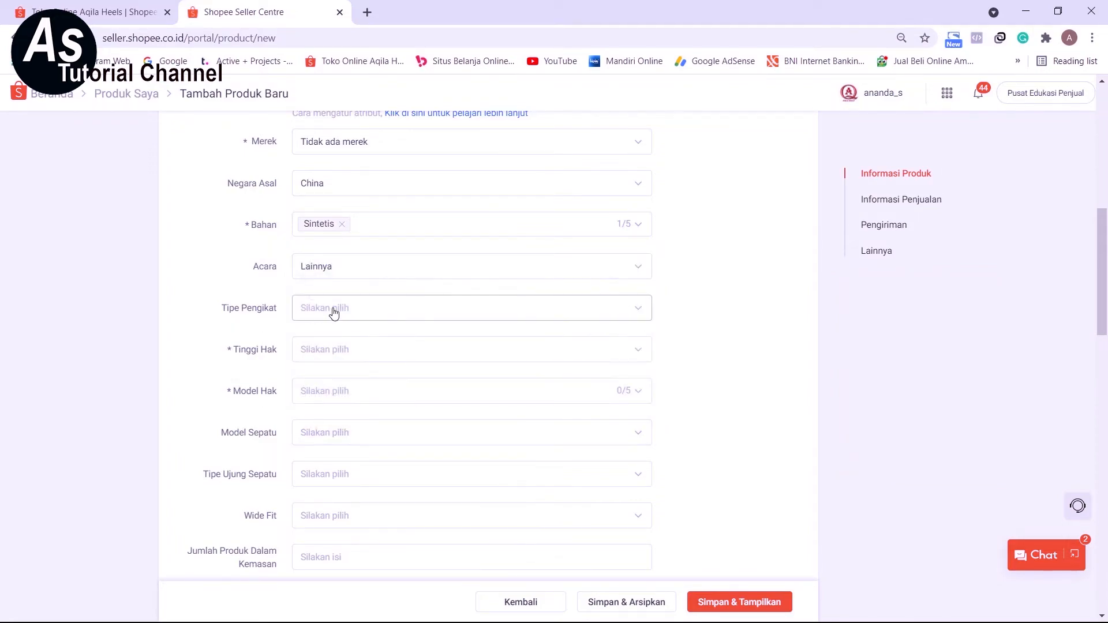
Check the heel height in the product description and set Tinggi Hak to Tinggi and Model Hak to Lainnya.
{"action": "left_click", "coordinate": [334, 313]}
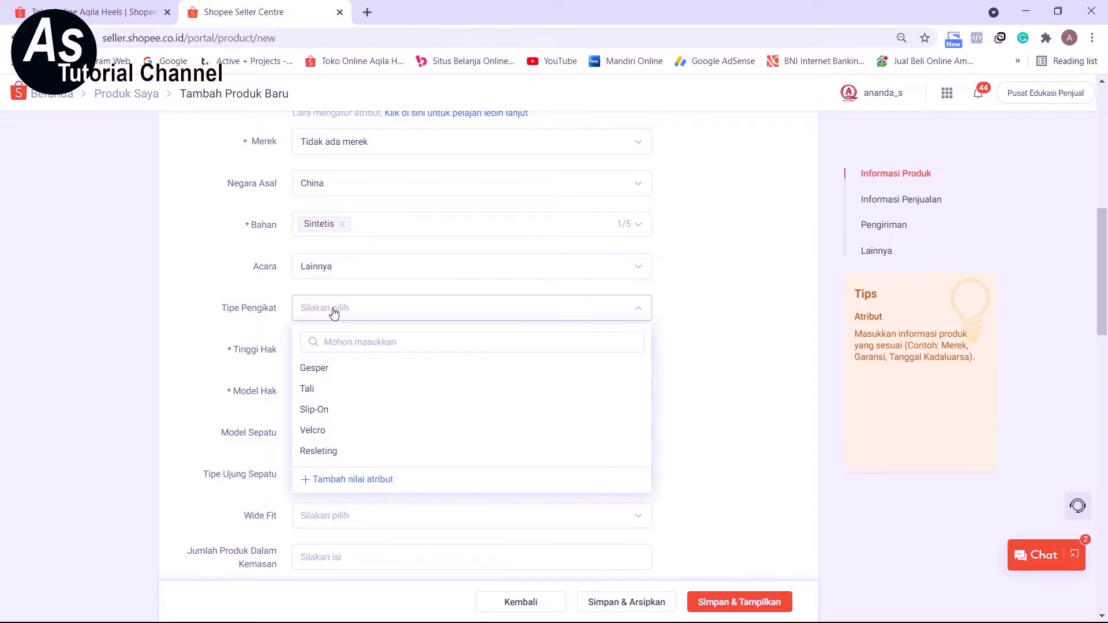
{"action": "left_click", "coordinate": [260, 282]}
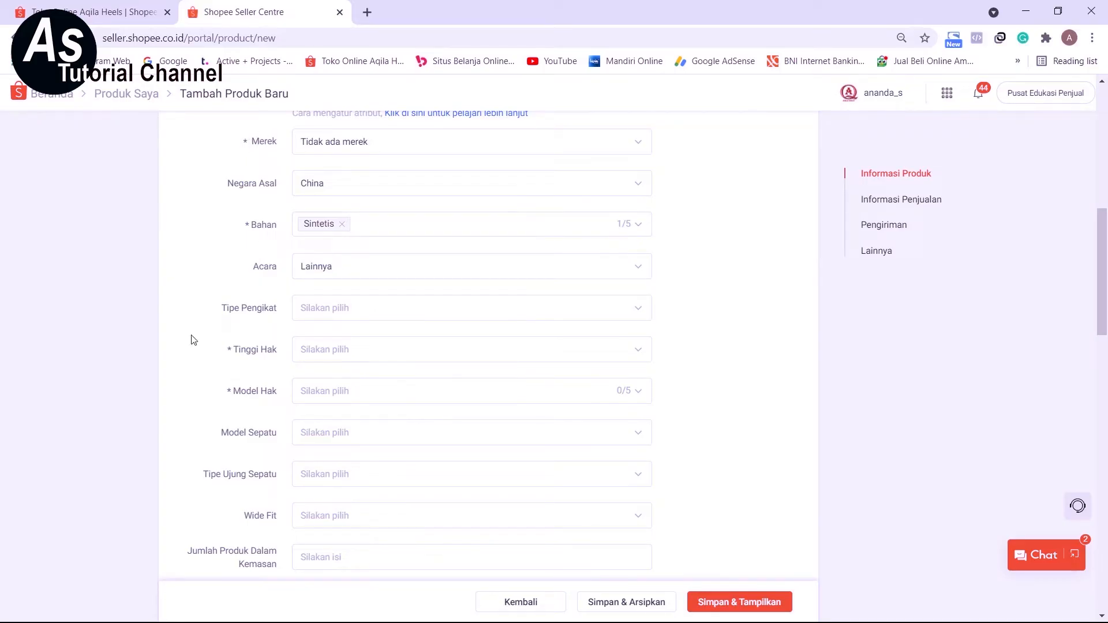
{"action": "scroll", "coordinate": [308, 350], "scroll_direction": "up", "scroll_amount": 4}
{"action": "left_click", "coordinate": [309, 240]}
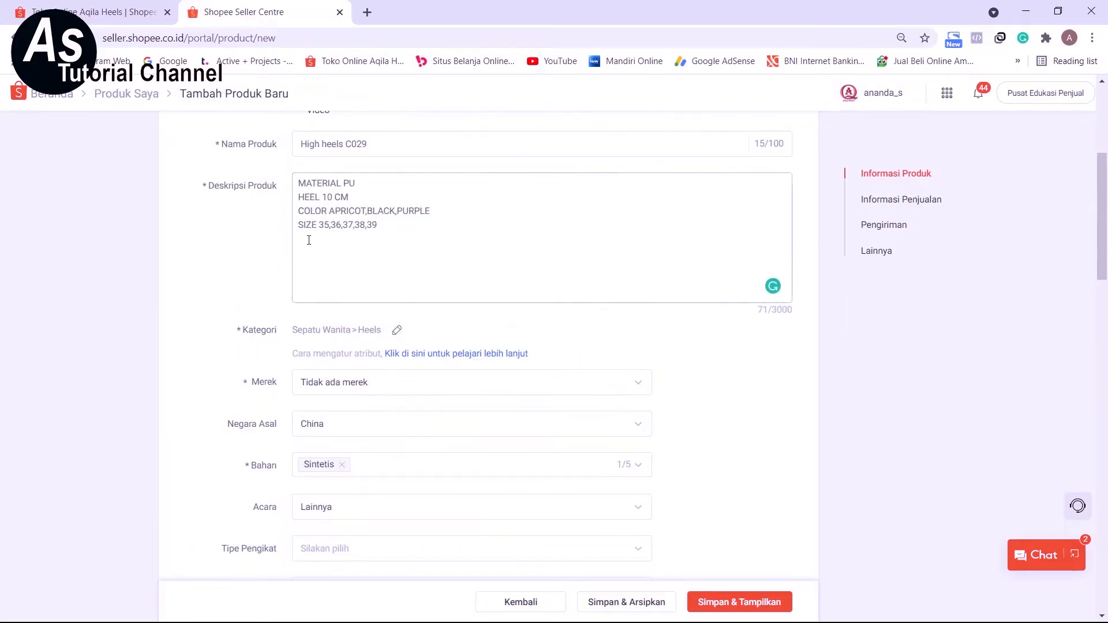
{"action": "scroll", "coordinate": [244, 402], "scroll_direction": "down", "scroll_amount": 4}
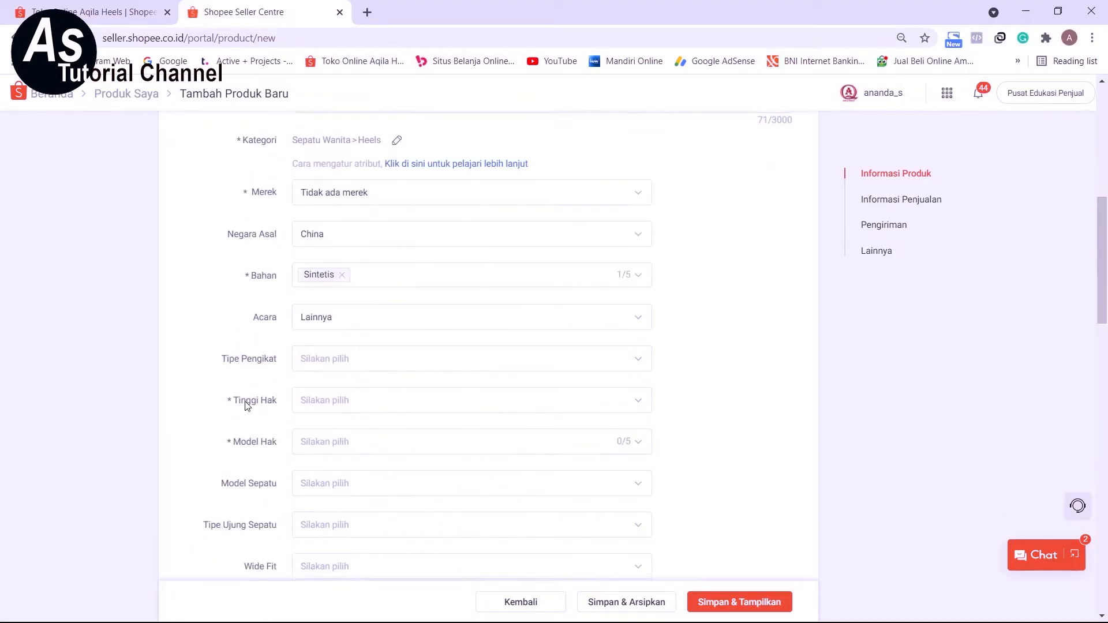
{"action": "left_click", "coordinate": [399, 358]}
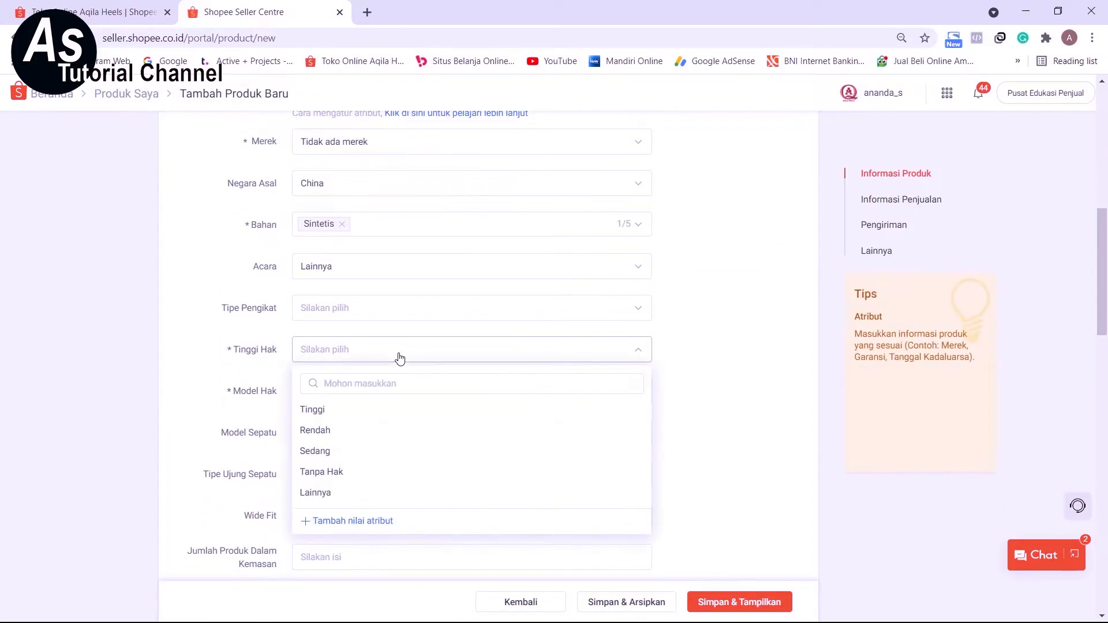
{"action": "left_click", "coordinate": [331, 413]}
{"action": "scroll", "coordinate": [336, 352], "scroll_direction": "down", "scroll_amount": 1}
{"action": "left_click", "coordinate": [337, 344]}
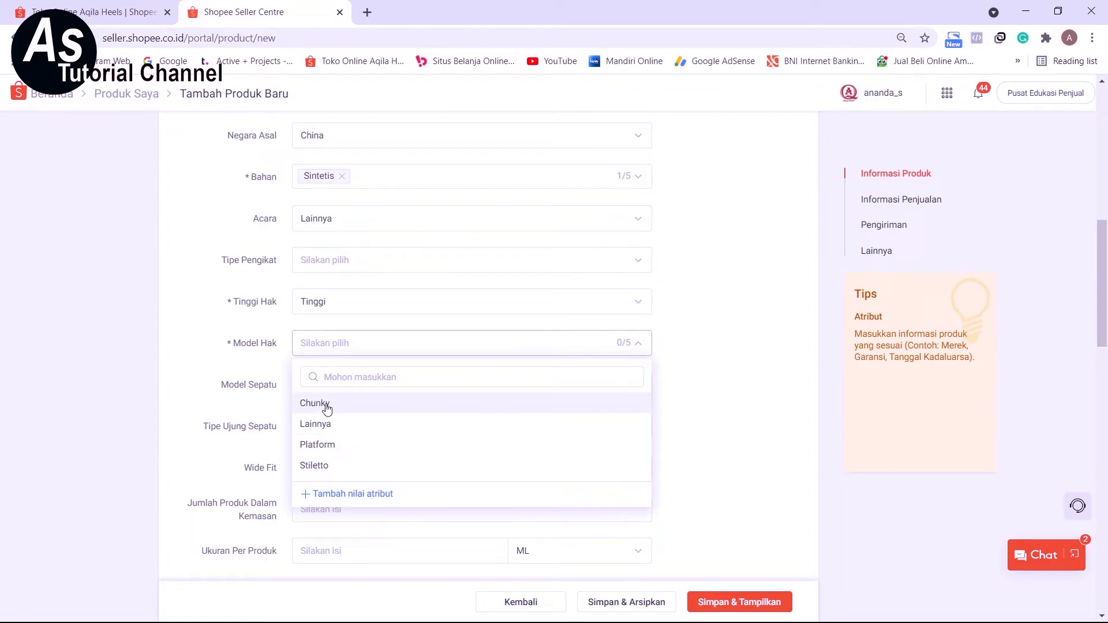
{"action": "left_click", "coordinate": [327, 428]}
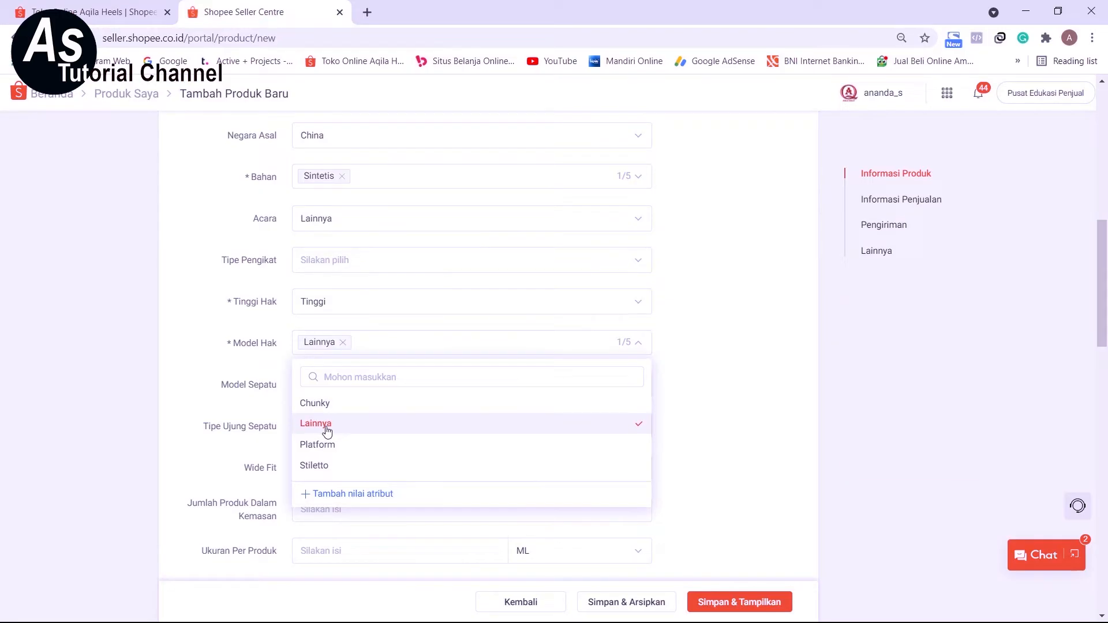
{"action": "left_click", "coordinate": [198, 330]}
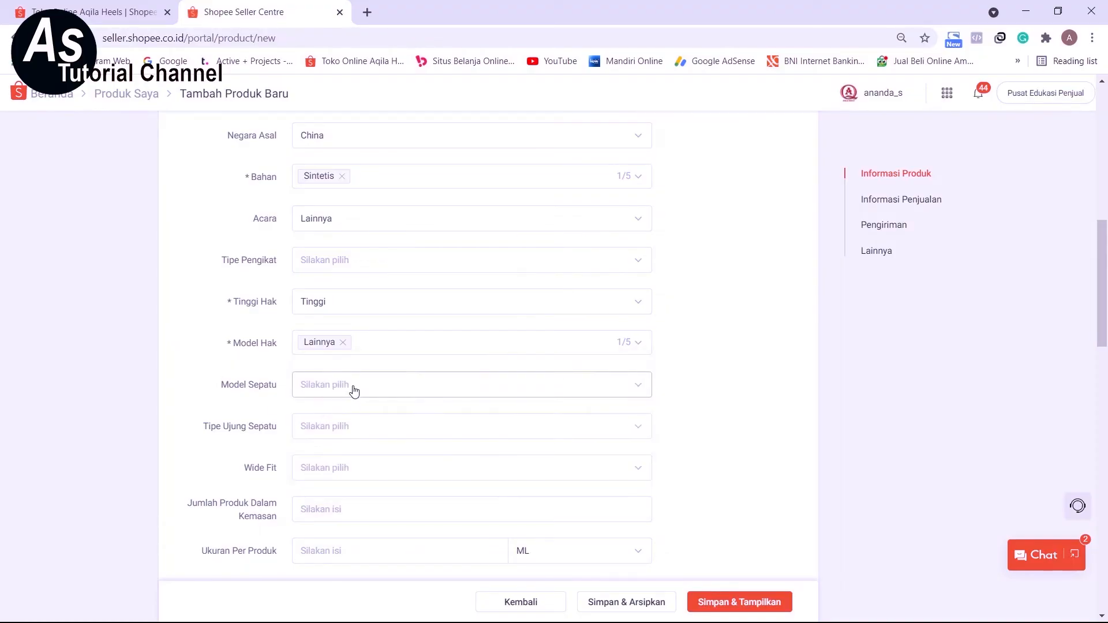
Set Model Sepatu to Lainnya and Tipe Ujung Sepatu to Ujung Lancip, leaving Wide Fit empty.
{"action": "left_click", "coordinate": [354, 391]}
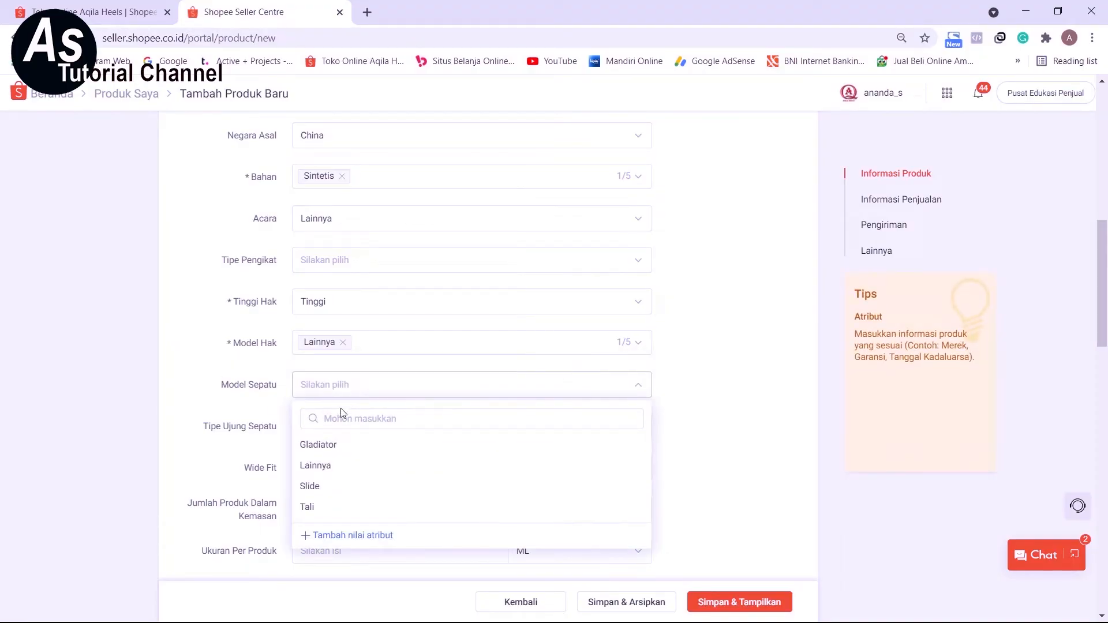
{"action": "left_click", "coordinate": [315, 465]}
{"action": "scroll", "coordinate": [315, 462], "scroll_direction": "down", "scroll_amount": 1}
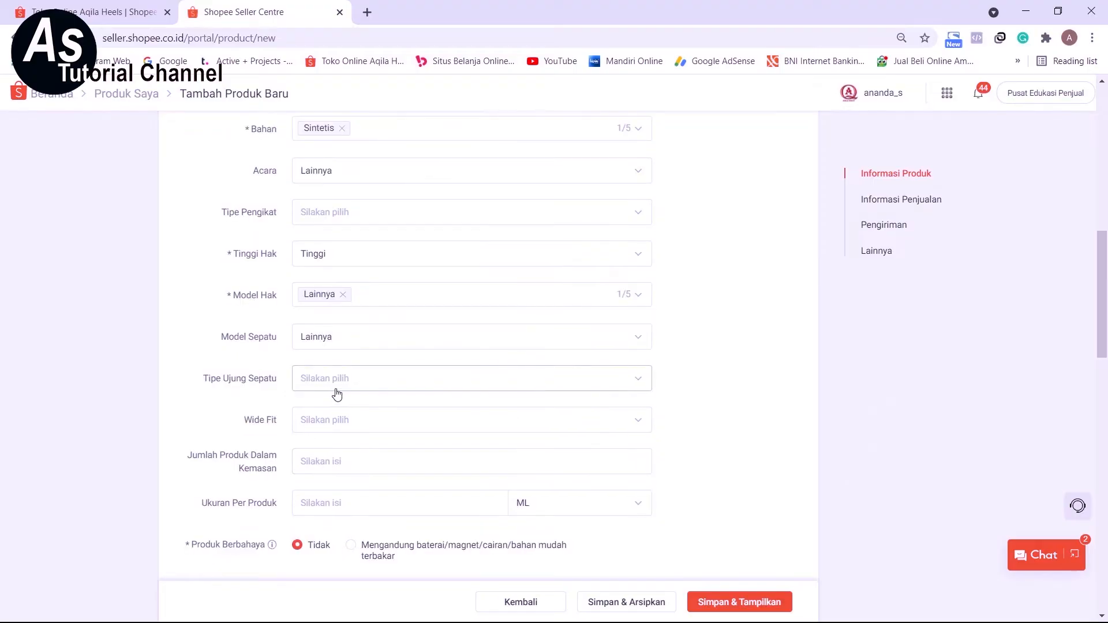
{"action": "left_click", "coordinate": [341, 386]}
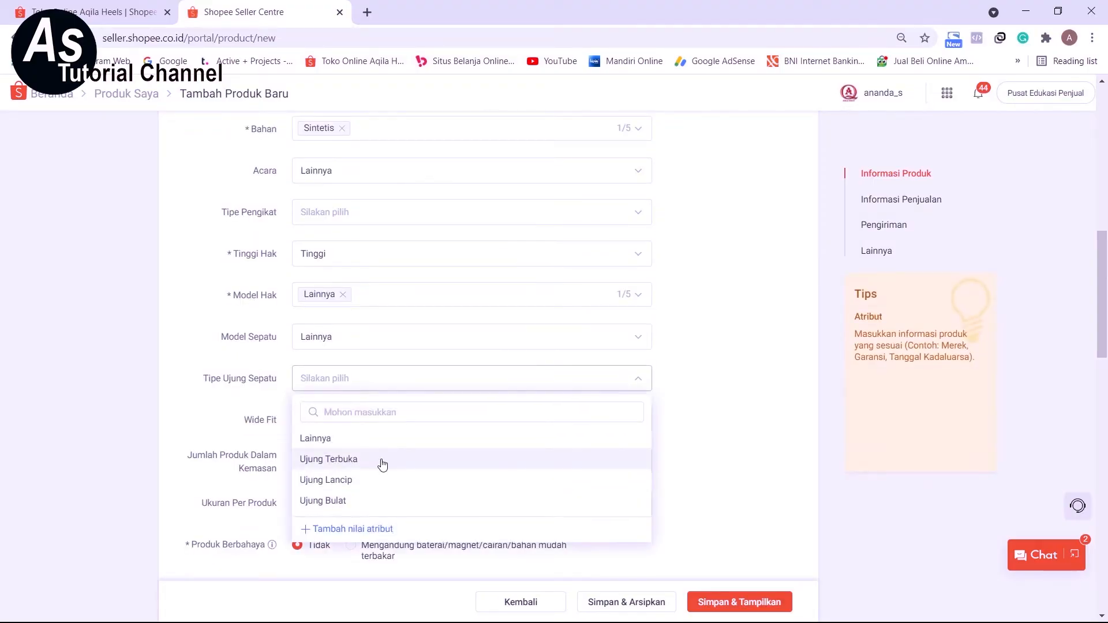
{"action": "left_click", "coordinate": [352, 487]}
{"action": "scroll", "coordinate": [348, 483], "scroll_direction": "up", "scroll_amount": 10}
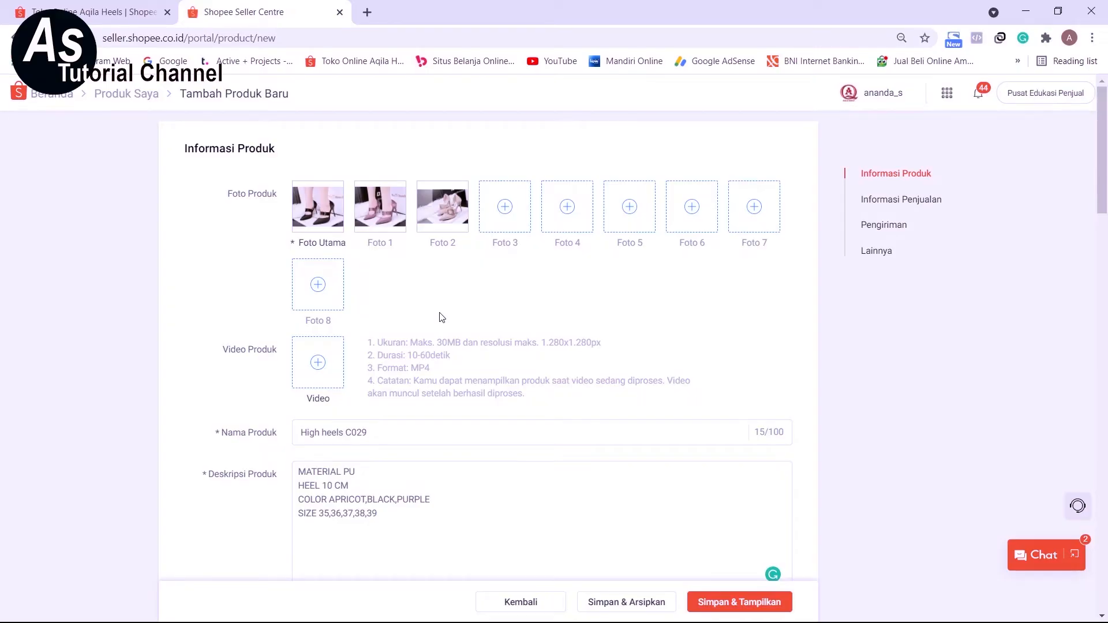
{"action": "scroll", "coordinate": [366, 327], "scroll_direction": "down", "scroll_amount": 10}
{"action": "left_click", "coordinate": [368, 327]}
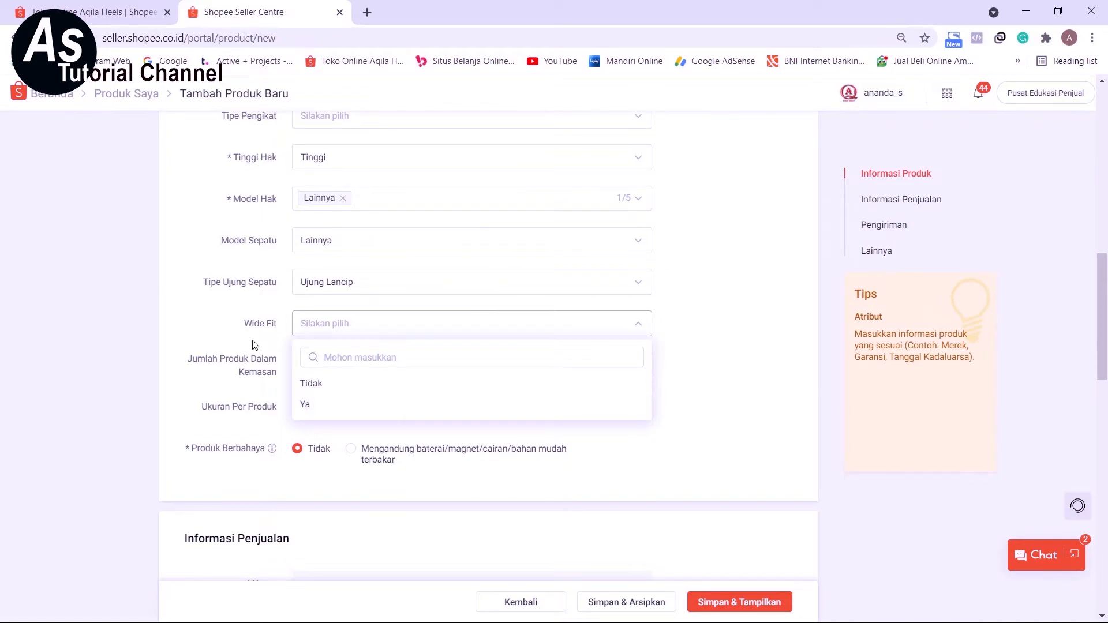
{"action": "left_click", "coordinate": [218, 321]}
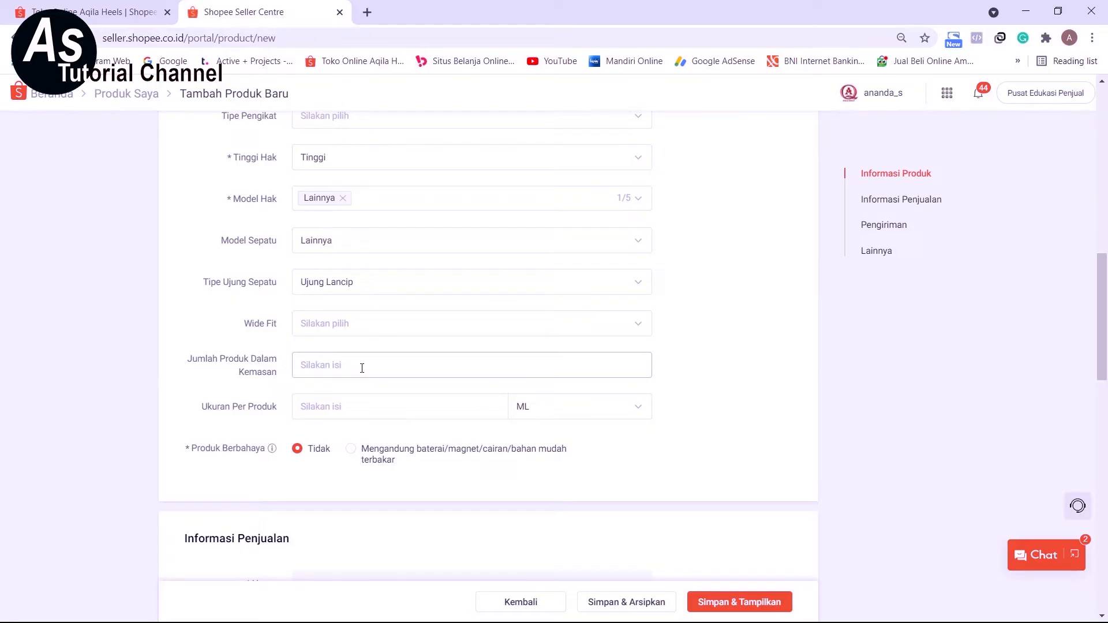
Enter a Harga Awal of Rp 150000 and a Stok of 10 in the sales information.
{"action": "scroll", "coordinate": [362, 368], "scroll_direction": "down", "scroll_amount": 3}
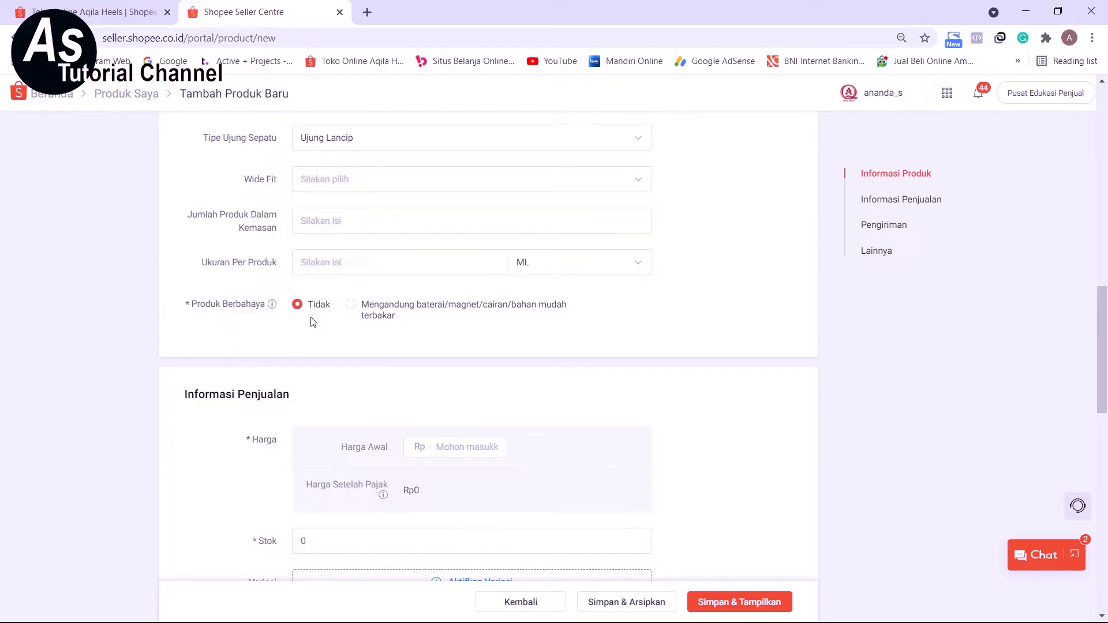
{"action": "scroll", "coordinate": [444, 337], "scroll_direction": "down", "scroll_amount": 3}
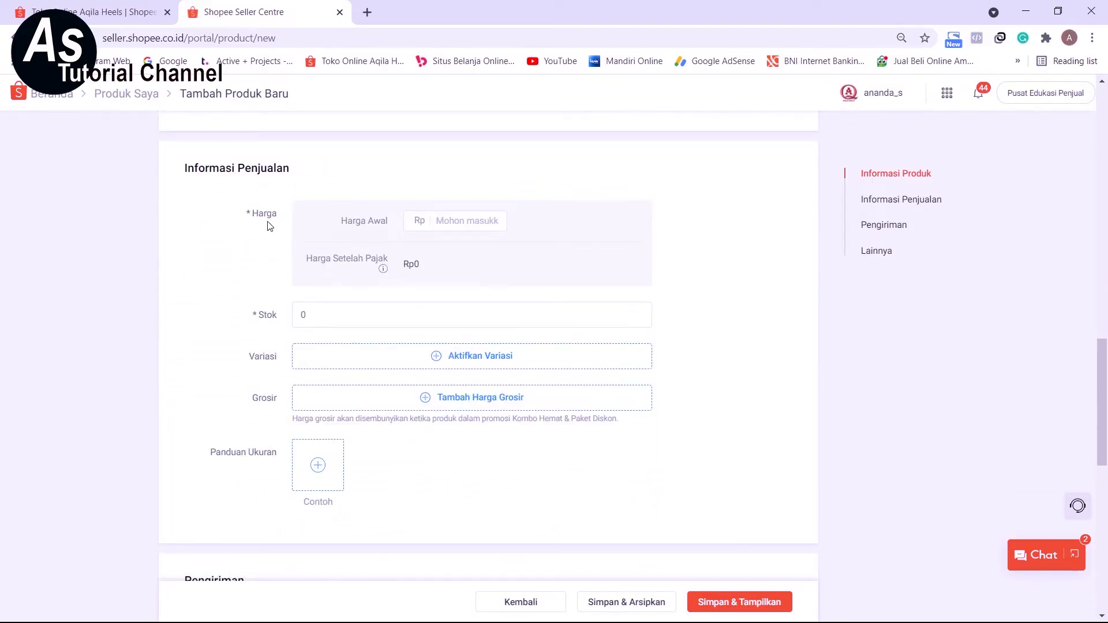
{"action": "left_click", "coordinate": [445, 223]}
{"action": "type", "text": "1"}
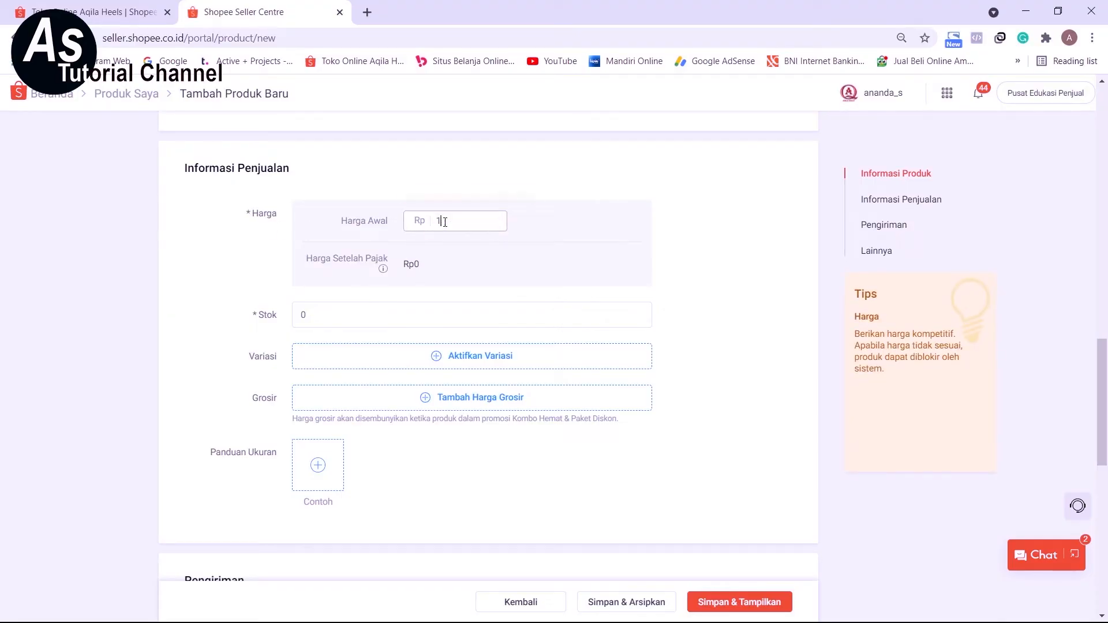
{"action": "type", "text": "50000"}
{"action": "left_click", "coordinate": [561, 230]}
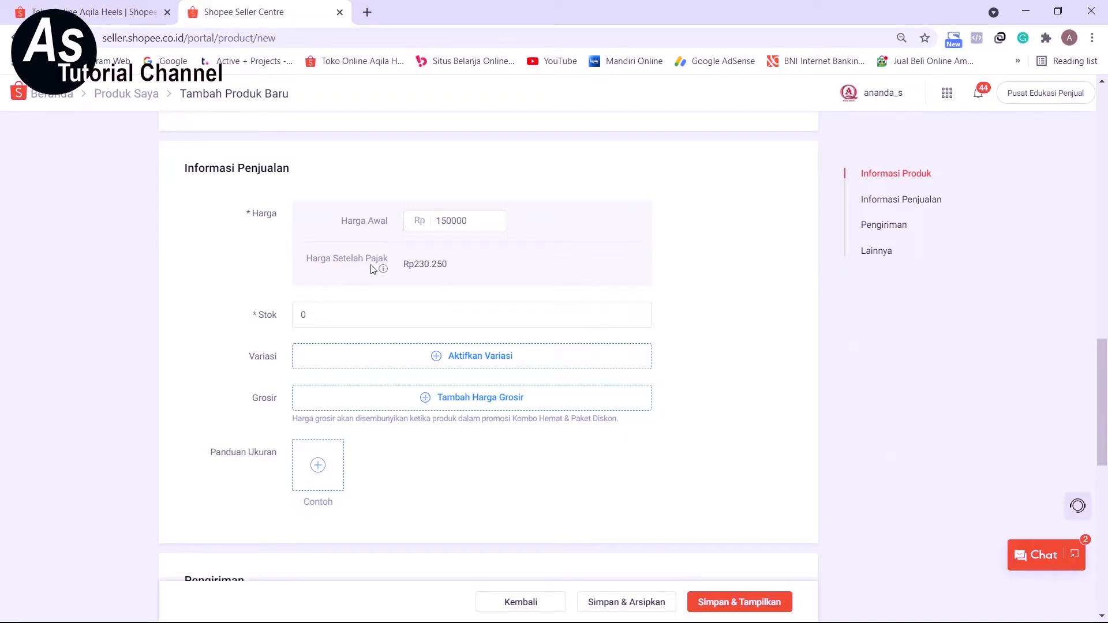
{"action": "mouse_move", "coordinate": [384, 270]}
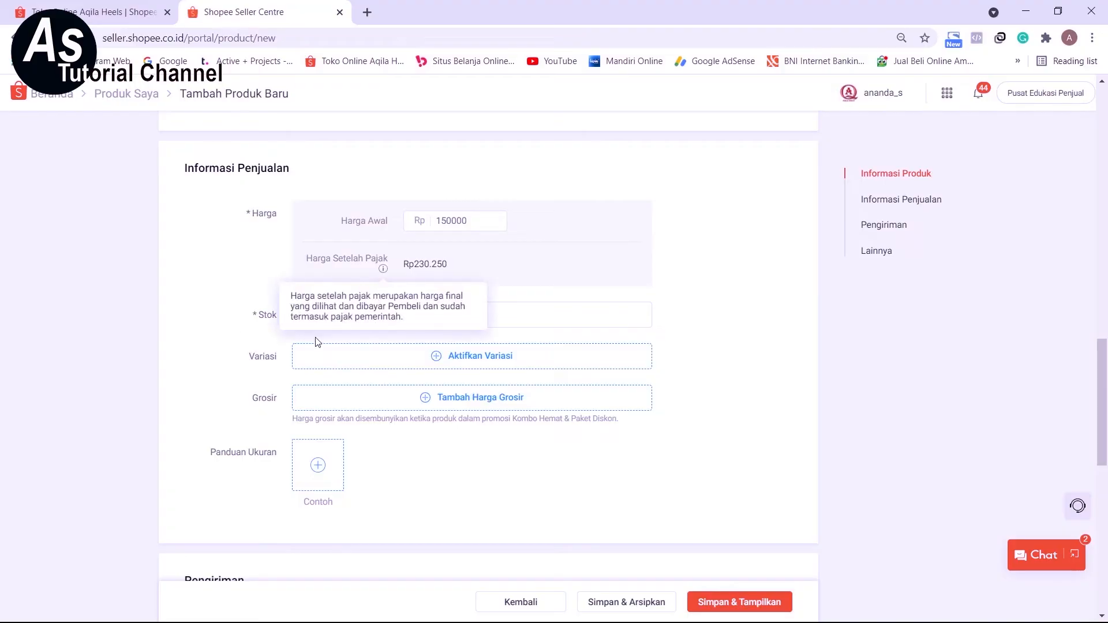
{"action": "left_click", "coordinate": [257, 316]}
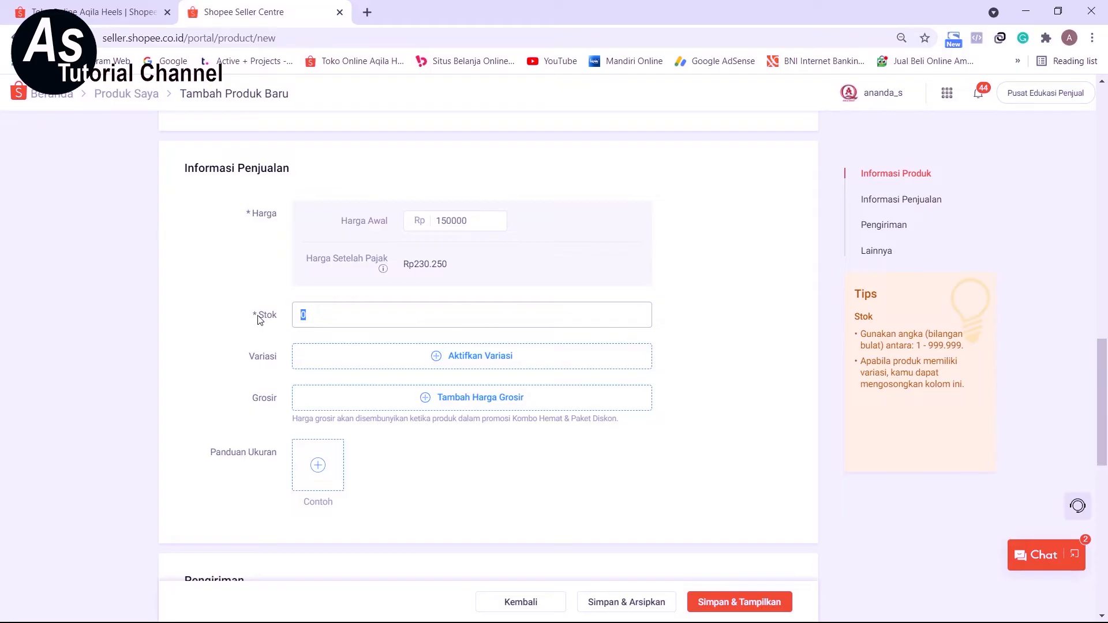
{"action": "type", "text": "10"}
{"action": "left_click", "coordinate": [489, 376]}
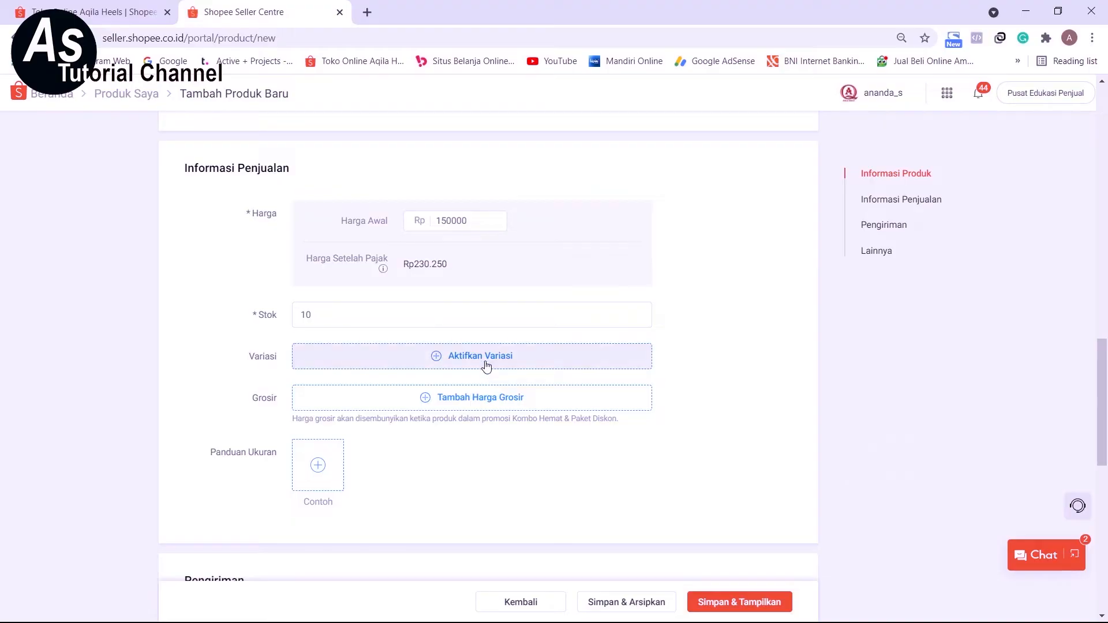
Enable product variations and name the first variation Warna.
{"action": "left_click", "coordinate": [486, 366]}
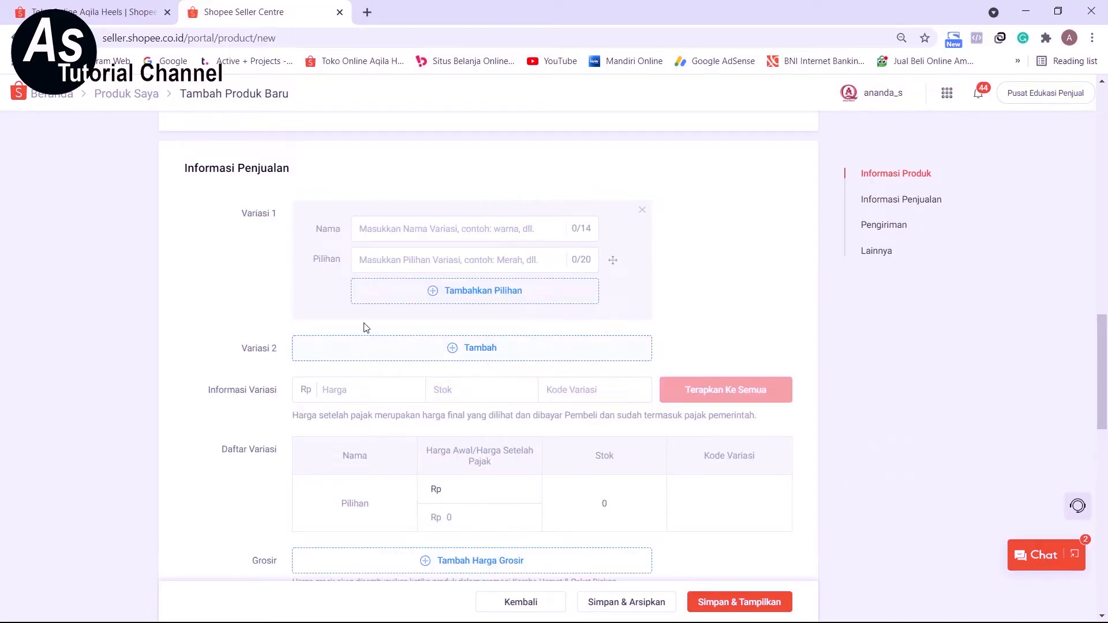
{"action": "left_click", "coordinate": [372, 224]}
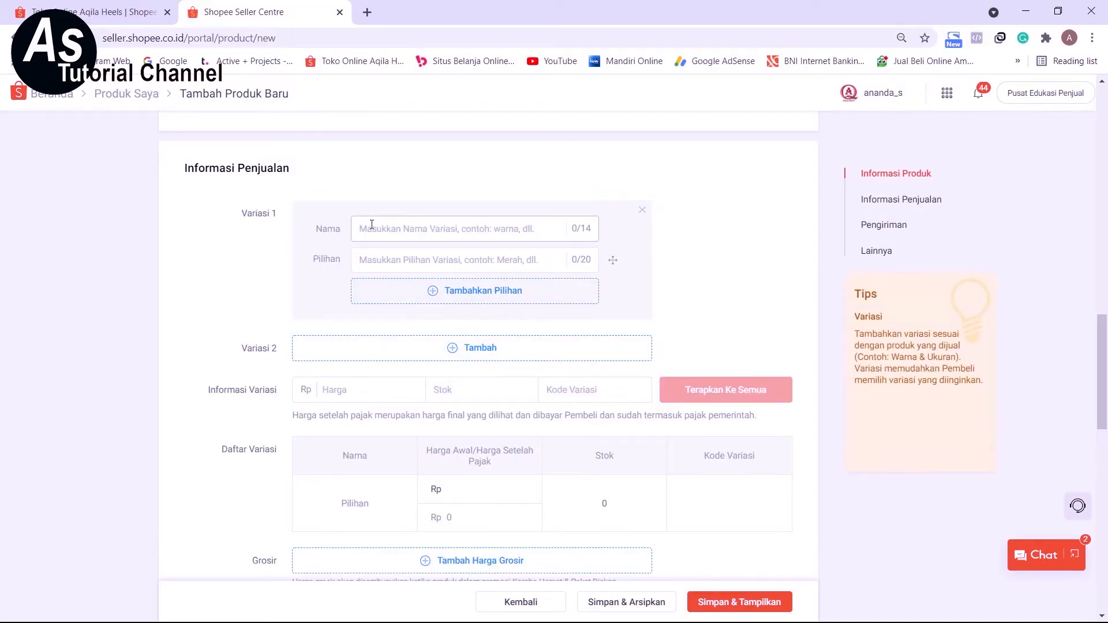
{"action": "type", "text": "w"}
{"action": "key", "text": "BackSpace"}
{"action": "type", "text": "Warna"}
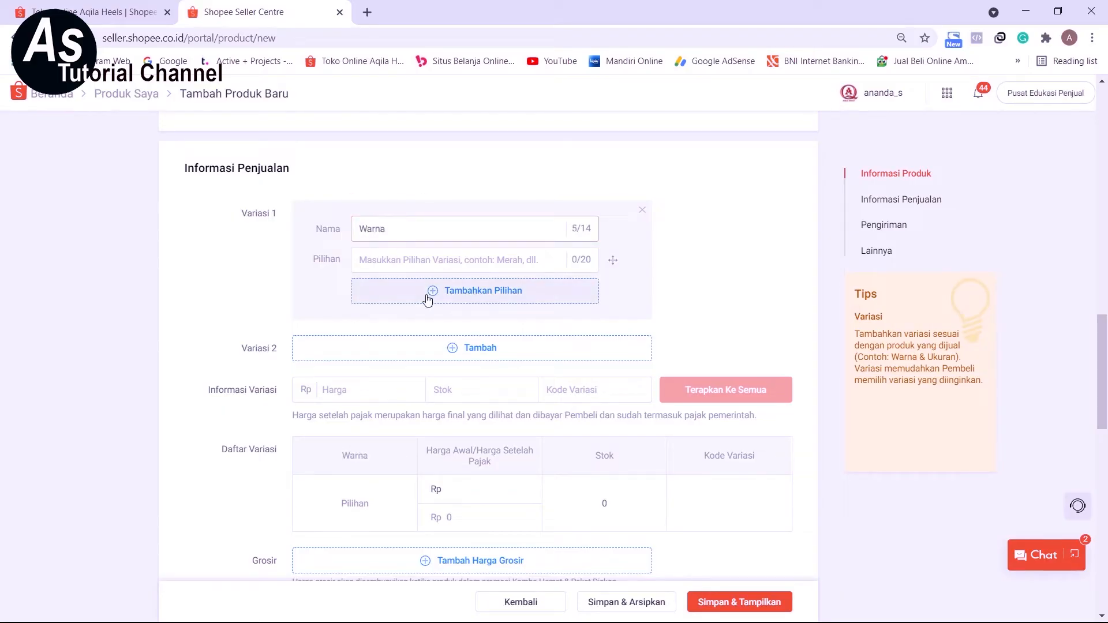
Add Black, Purple and Apricot as the options of the Warna variation, capitalizing each name.
{"action": "left_click", "coordinate": [377, 260]}
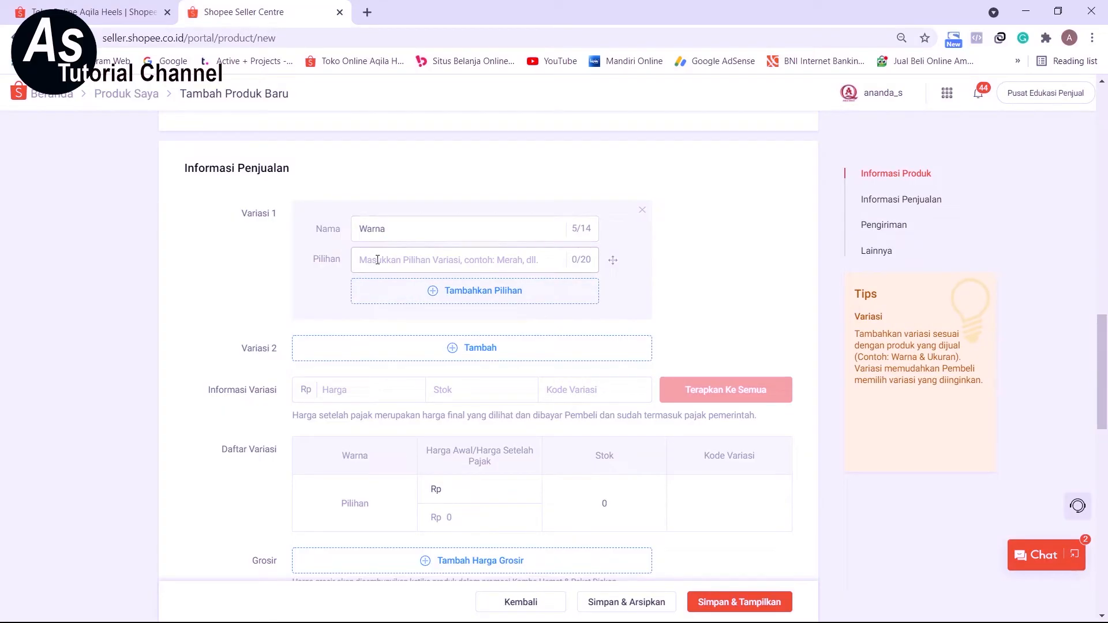
{"action": "type", "text": "Black"}
{"action": "left_click", "coordinate": [388, 292]}
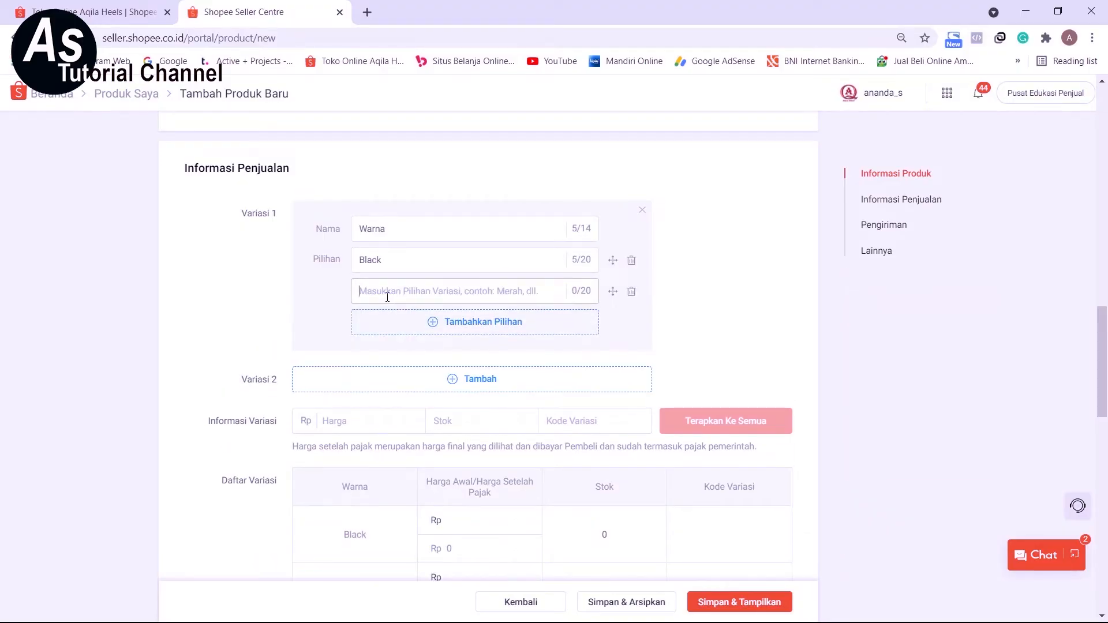
{"action": "type", "text": "purple"}
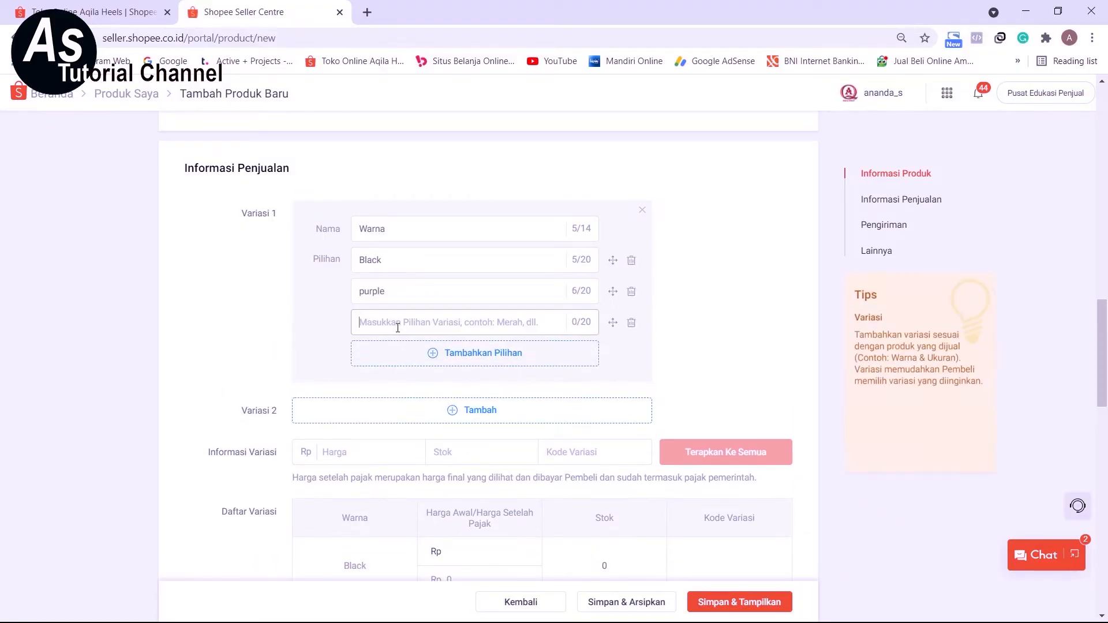
{"action": "scroll", "coordinate": [369, 311], "scroll_direction": "up", "scroll_amount": 15}
{"action": "scroll", "coordinate": [460, 375], "scroll_direction": "down", "scroll_amount": 15}
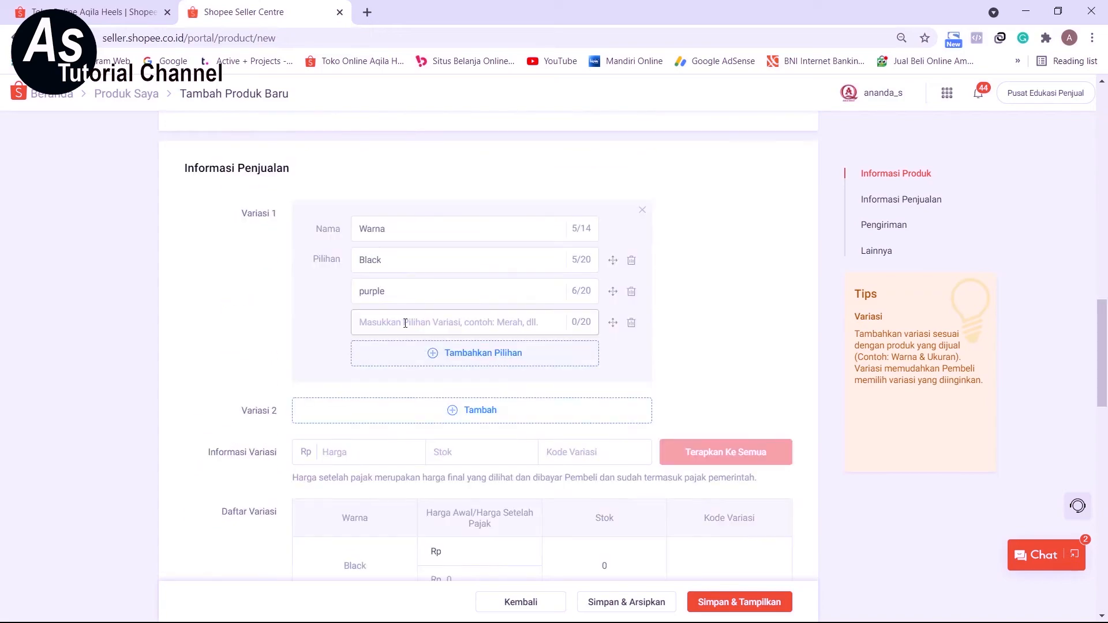
{"action": "left_click", "coordinate": [403, 318]}
{"action": "type", "text": "Apricot"}
{"action": "left_click", "coordinate": [364, 291]}
{"action": "key", "text": "BackSpace"}
{"action": "type", "text": "P"}
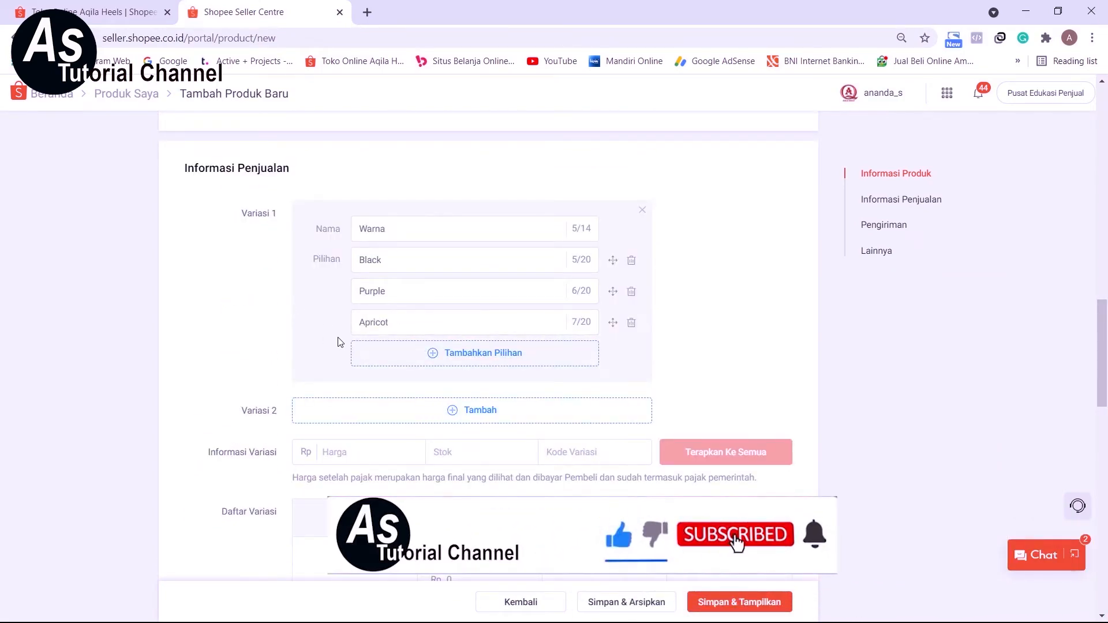
Add a second variation named Ukuran.
{"action": "scroll", "coordinate": [327, 324], "scroll_direction": "down", "scroll_amount": 3}
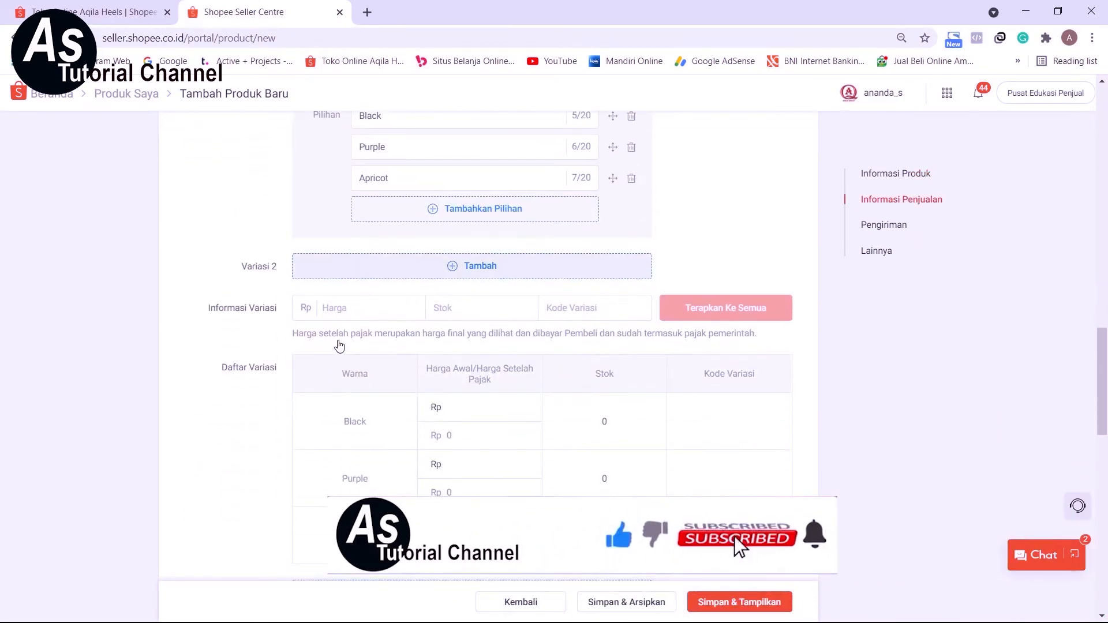
{"action": "left_click", "coordinate": [452, 265]}
{"action": "type", "text": "U"}
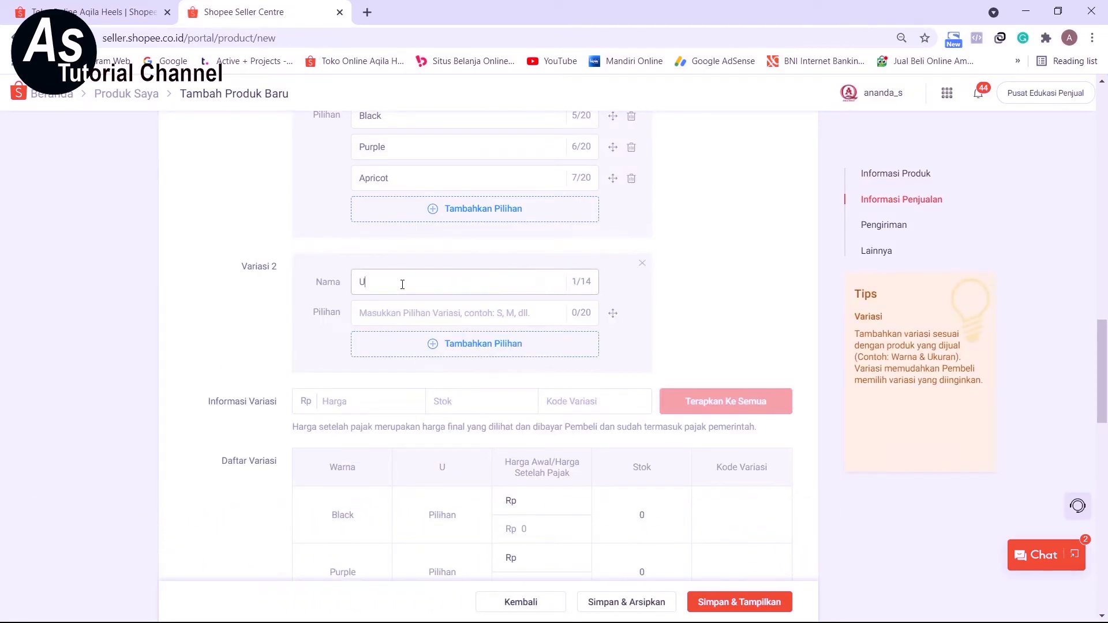
{"action": "type", "text": "kuran"}
Check the available sizes in the product description and add 35 and 36 as the first Ukuran options.
{"action": "scroll", "coordinate": [413, 281], "scroll_direction": "up", "scroll_amount": 20}
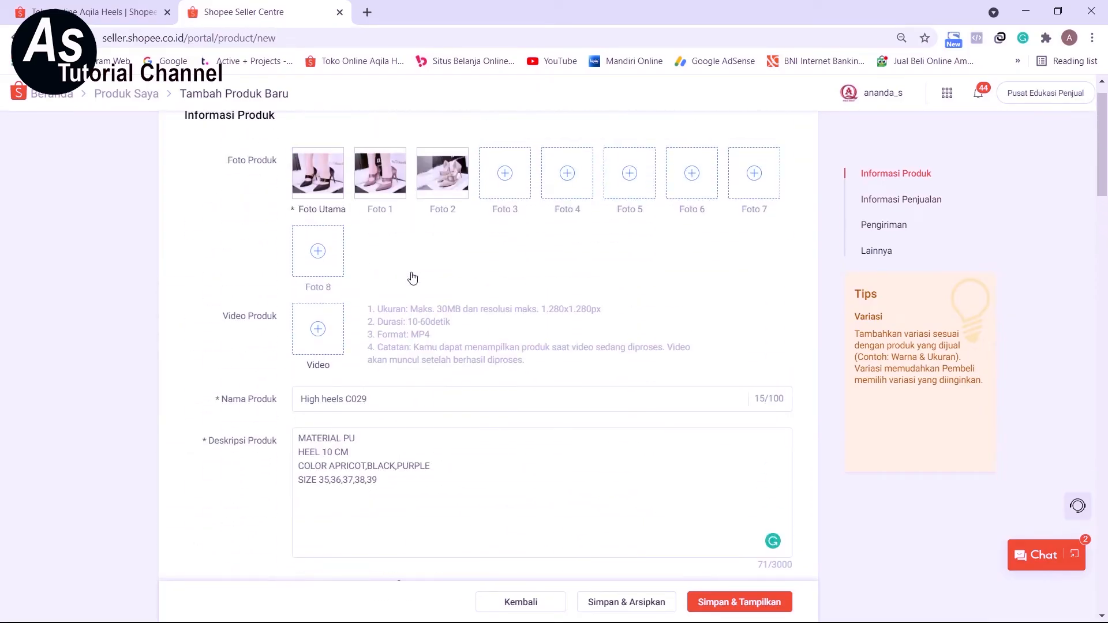
{"action": "scroll", "coordinate": [413, 277], "scroll_direction": "down", "scroll_amount": 3}
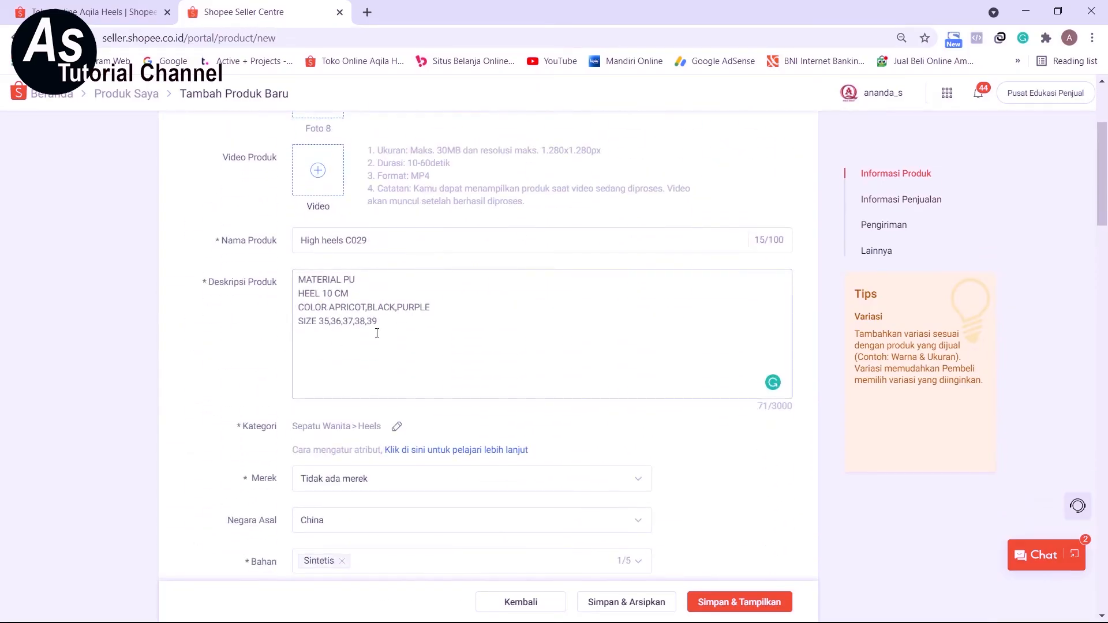
{"action": "scroll", "coordinate": [422, 362], "scroll_direction": "down", "scroll_amount": 18}
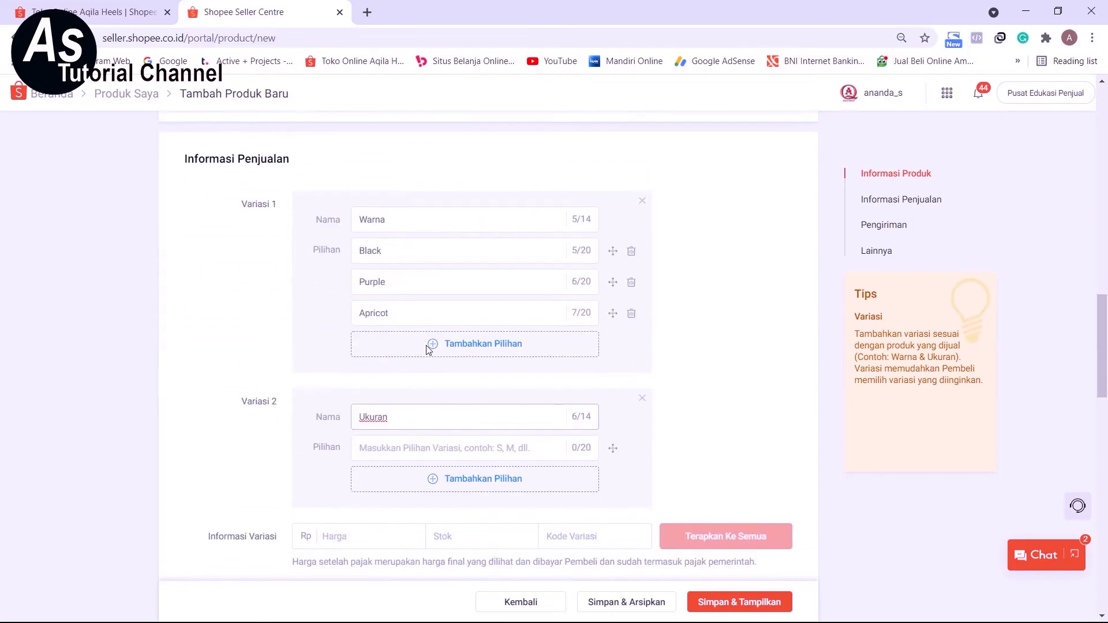
{"action": "scroll", "coordinate": [425, 348], "scroll_direction": "down", "scroll_amount": 2}
{"action": "left_click", "coordinate": [398, 350]}
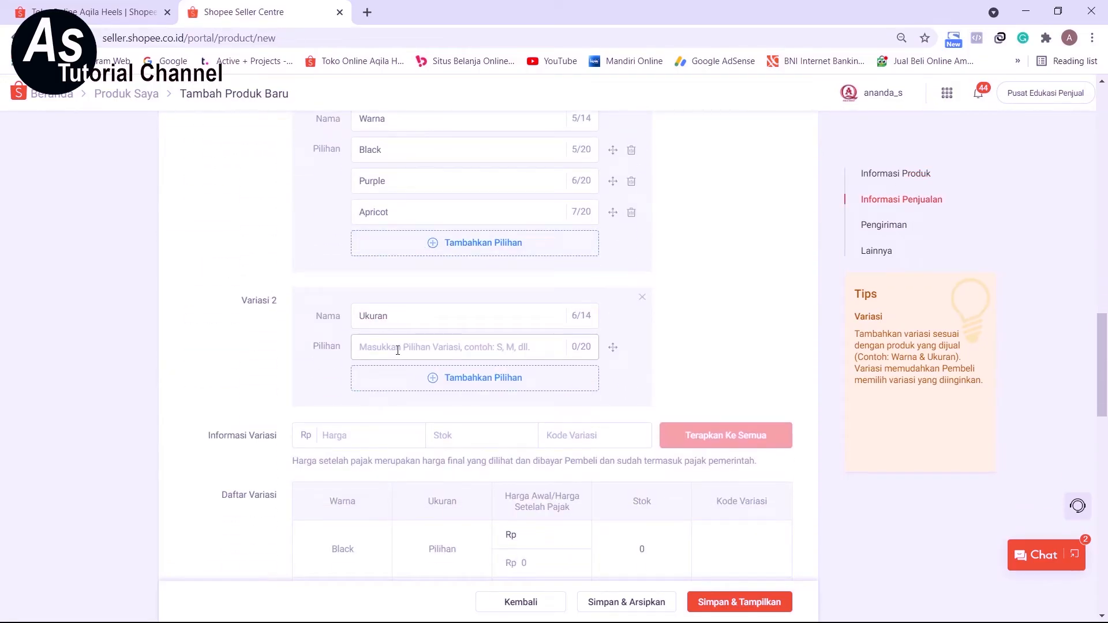
{"action": "type", "text": "35"}
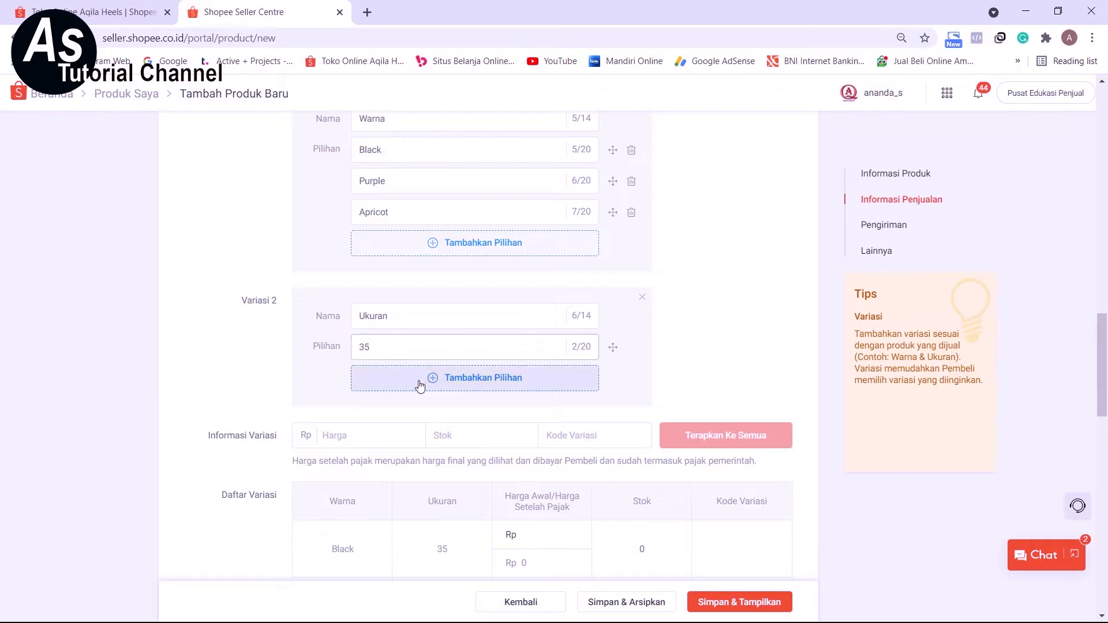
{"action": "left_click", "coordinate": [402, 381]}
{"action": "type", "text": "36"}
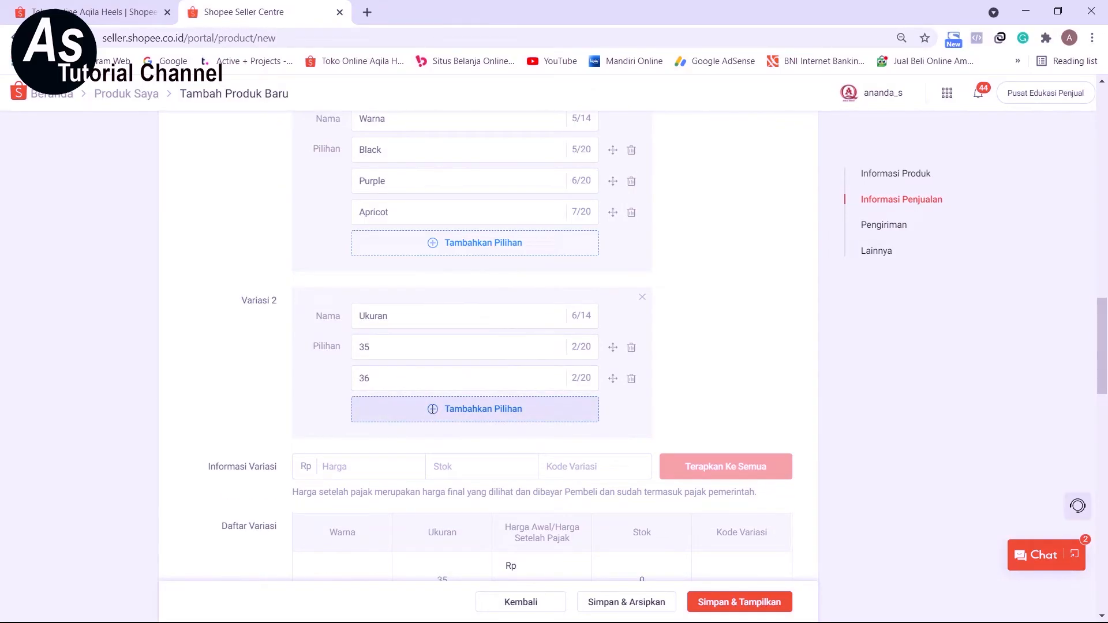
Add the remaining sizes 37, 38 and 39 as options of the Ukuran variation.
{"action": "left_click", "coordinate": [400, 414]}
{"action": "left_click", "coordinate": [399, 419]}
{"action": "type", "text": "37"}
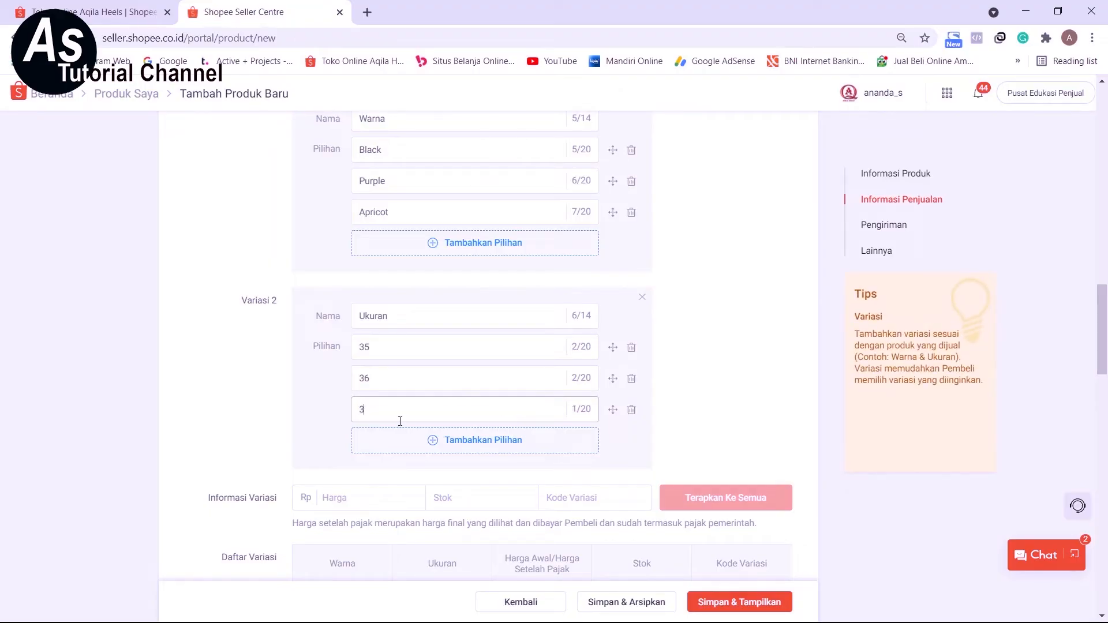
{"action": "left_click", "coordinate": [404, 440]}
{"action": "left_click", "coordinate": [398, 441]}
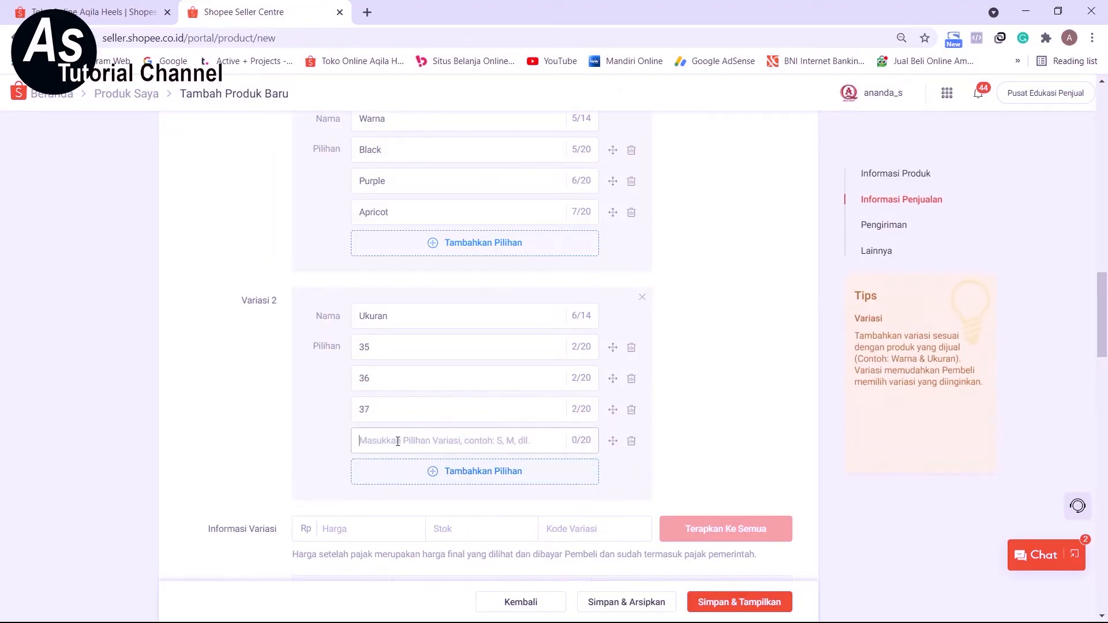
{"action": "type", "text": "38"}
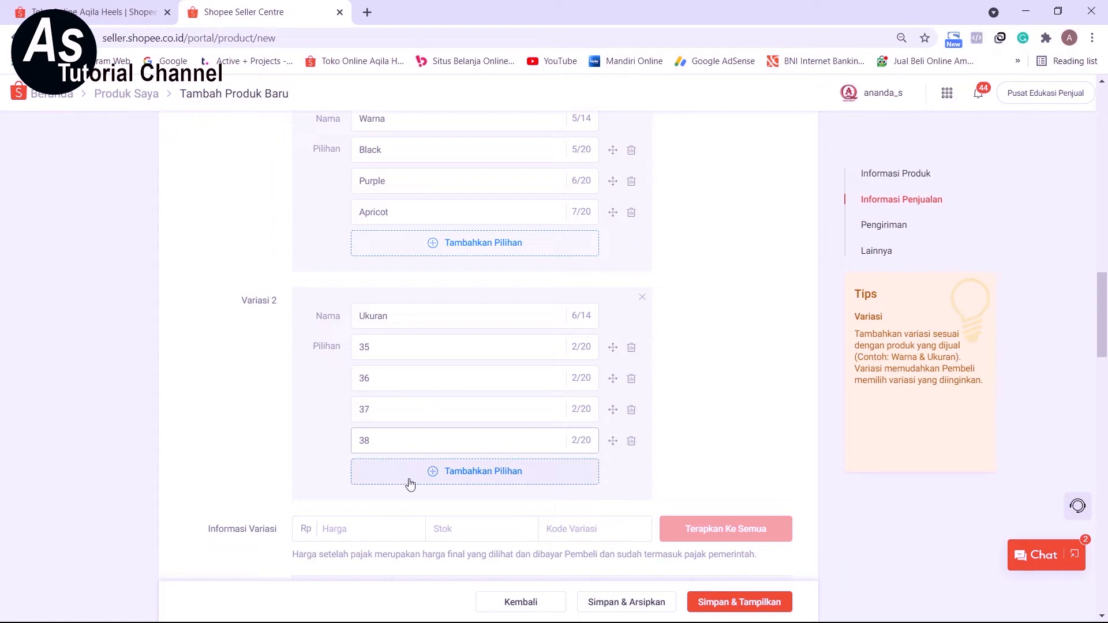
{"action": "left_click", "coordinate": [380, 471]}
{"action": "type", "text": "39"}
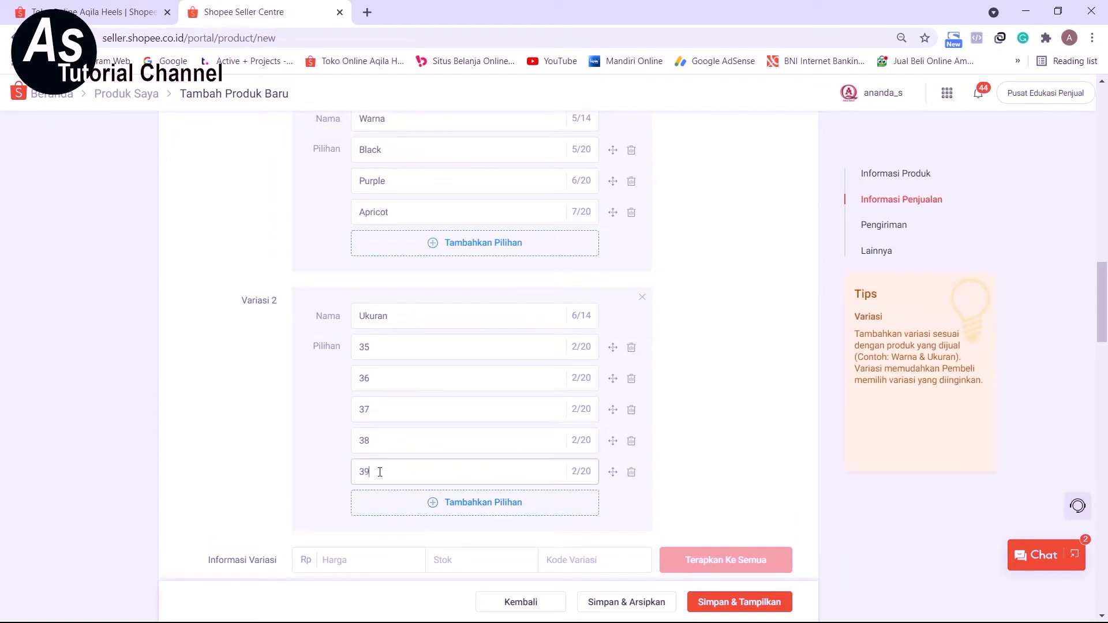
{"action": "left_click", "coordinate": [317, 427]}
Apply a Harga of Rp 150000 to all variations, leaving Stok and Kode Variasi empty.
{"action": "scroll", "coordinate": [321, 427], "scroll_direction": "down", "scroll_amount": 5}
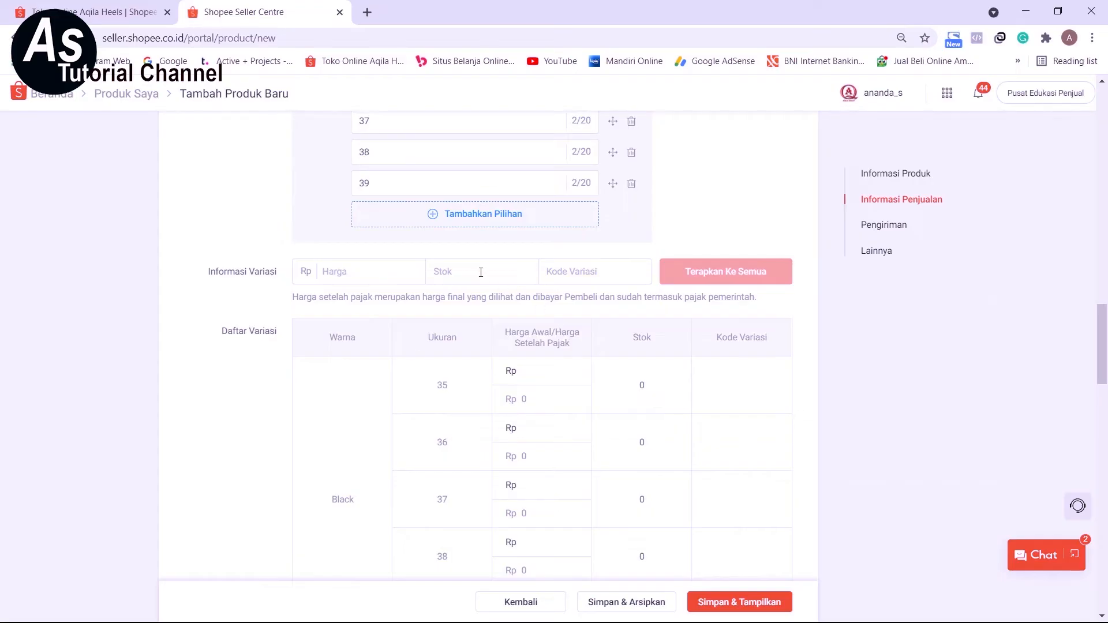
{"action": "left_click", "coordinate": [351, 271]}
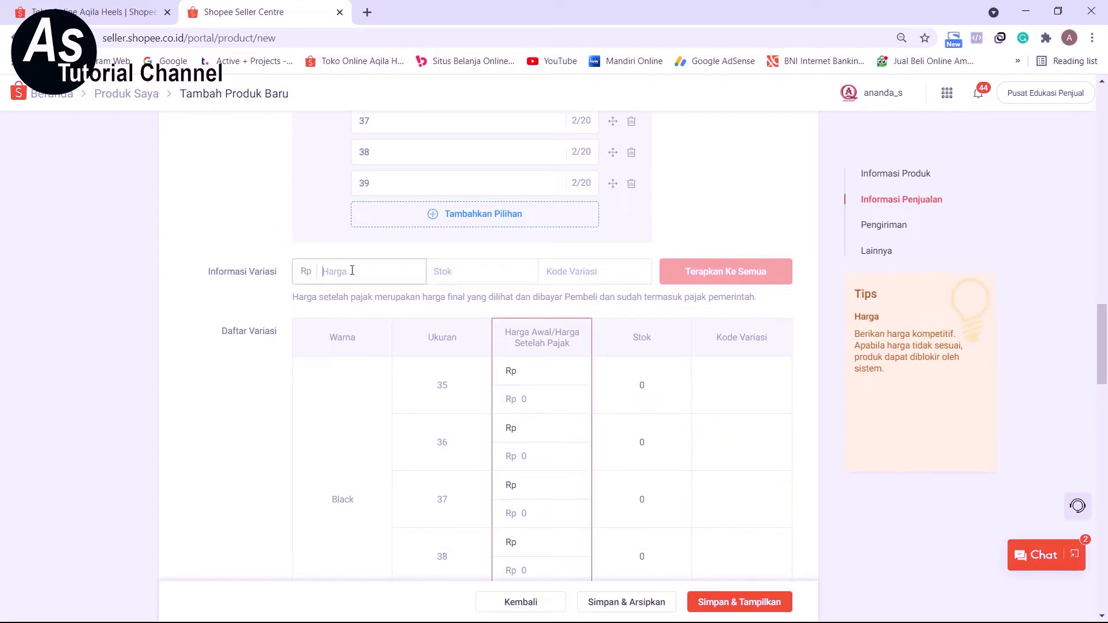
{"action": "type", "text": "5"}
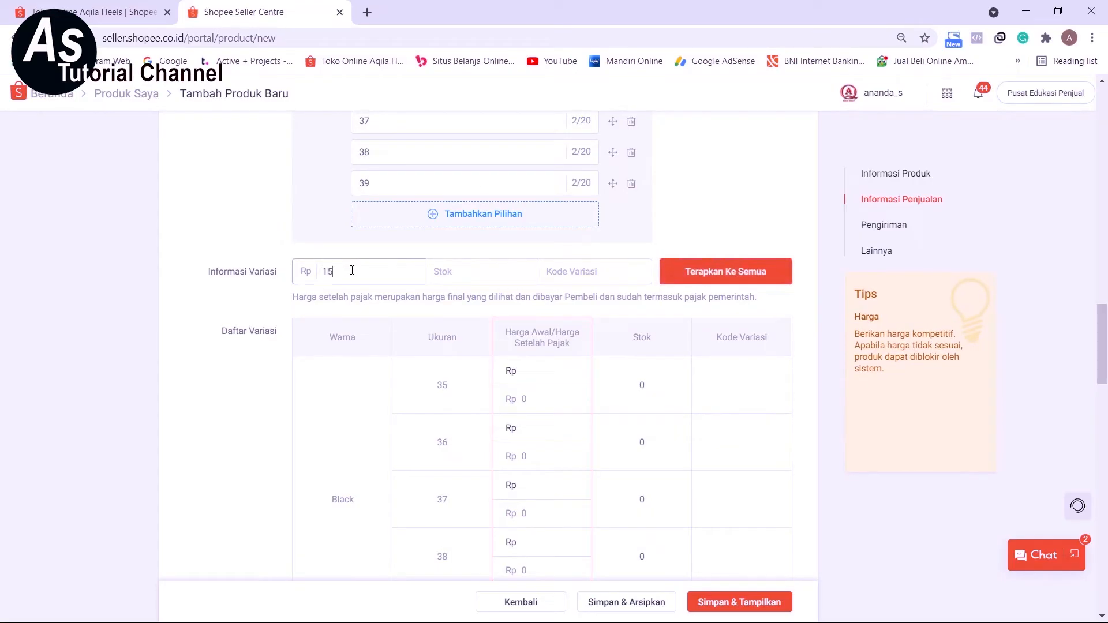
{"action": "type", "text": "0000"}
{"action": "left_click", "coordinate": [497, 273]}
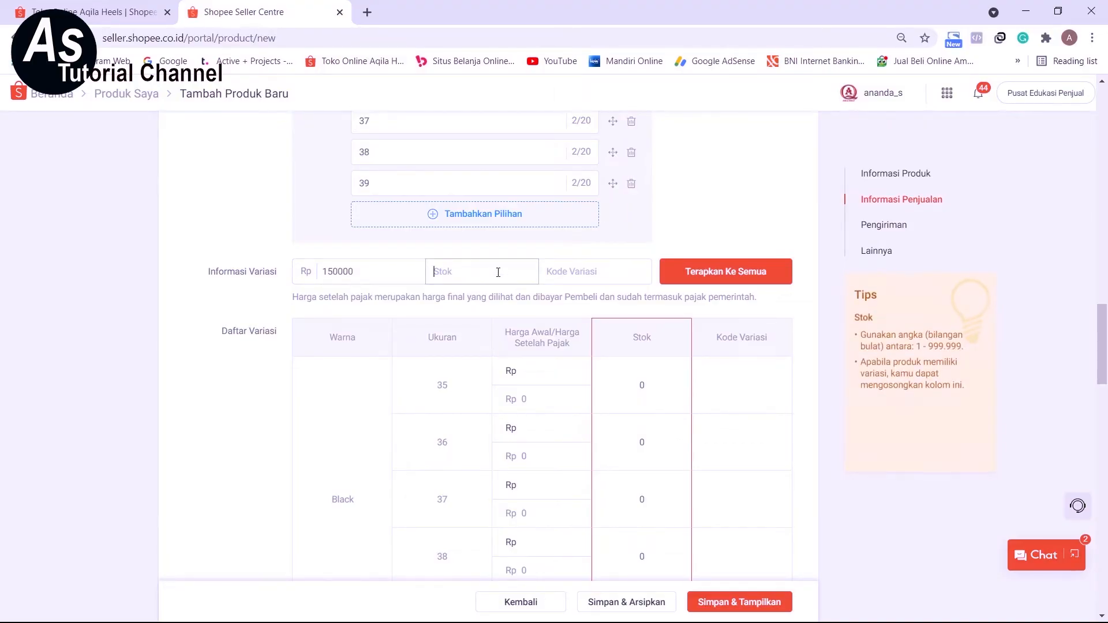
{"action": "left_click", "coordinate": [583, 279]}
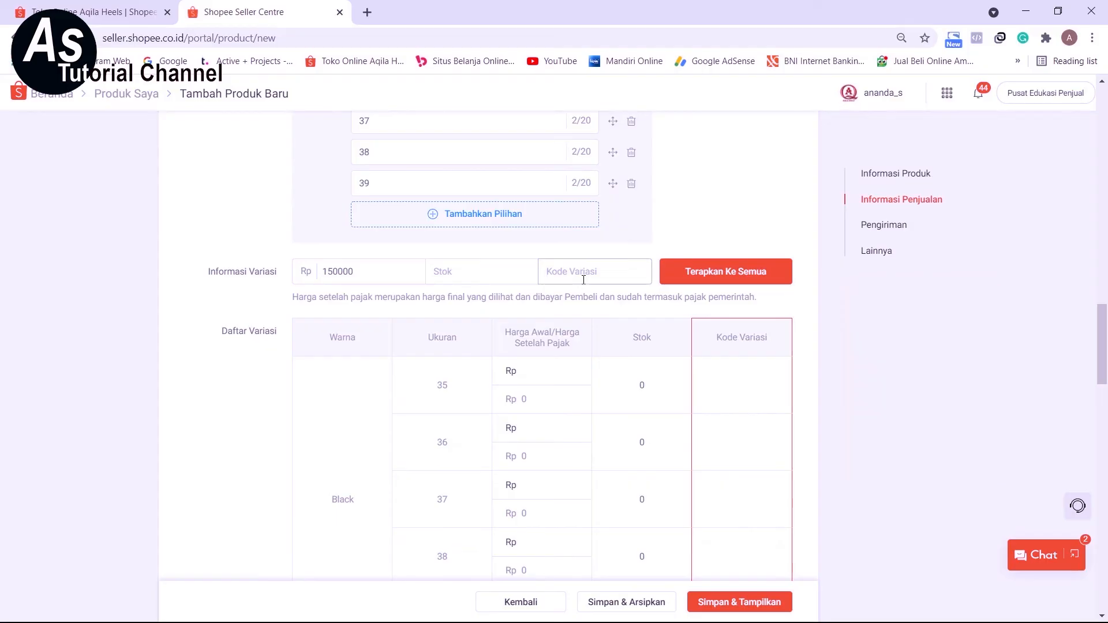
{"action": "left_click", "coordinate": [726, 277]}
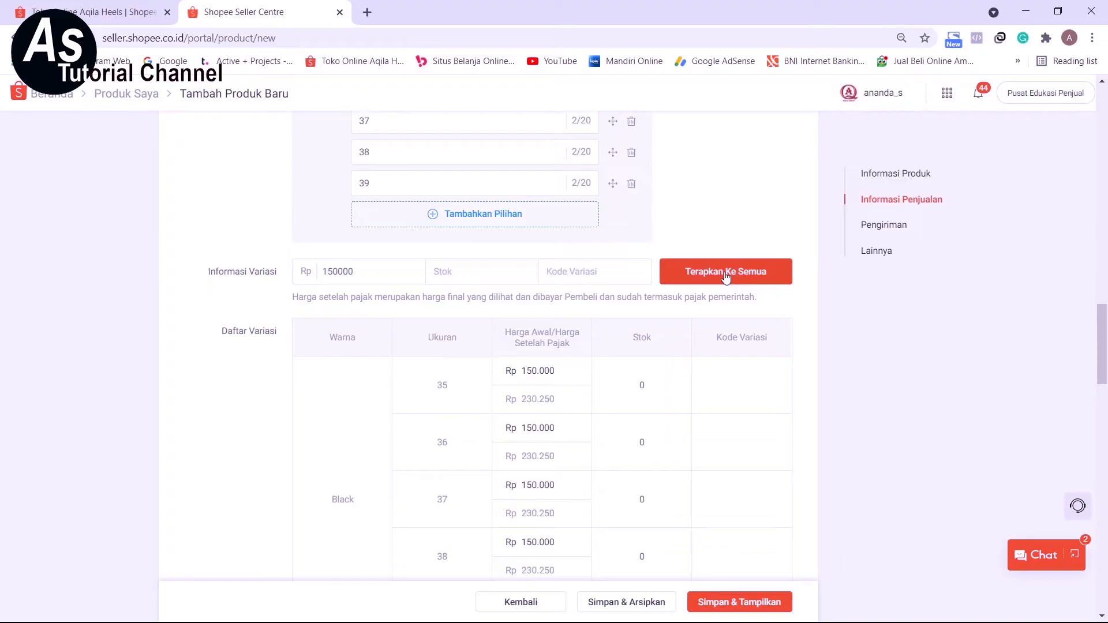
Review the prices of all Black, Purple and Apricot sizes in the Daftar Variasi table.
{"action": "scroll", "coordinate": [626, 438], "scroll_direction": "down", "scroll_amount": 5}
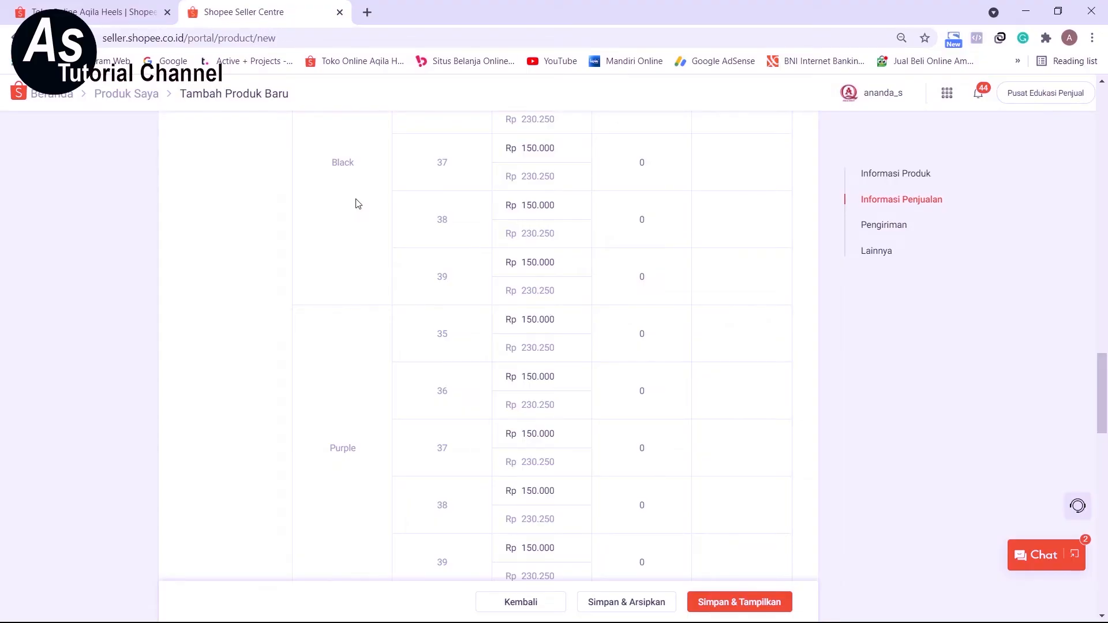
{"action": "left_click", "coordinate": [575, 255]}
{"action": "scroll", "coordinate": [576, 502], "scroll_direction": "down", "scroll_amount": 1}
{"action": "scroll", "coordinate": [577, 502], "scroll_direction": "down", "scroll_amount": 7}
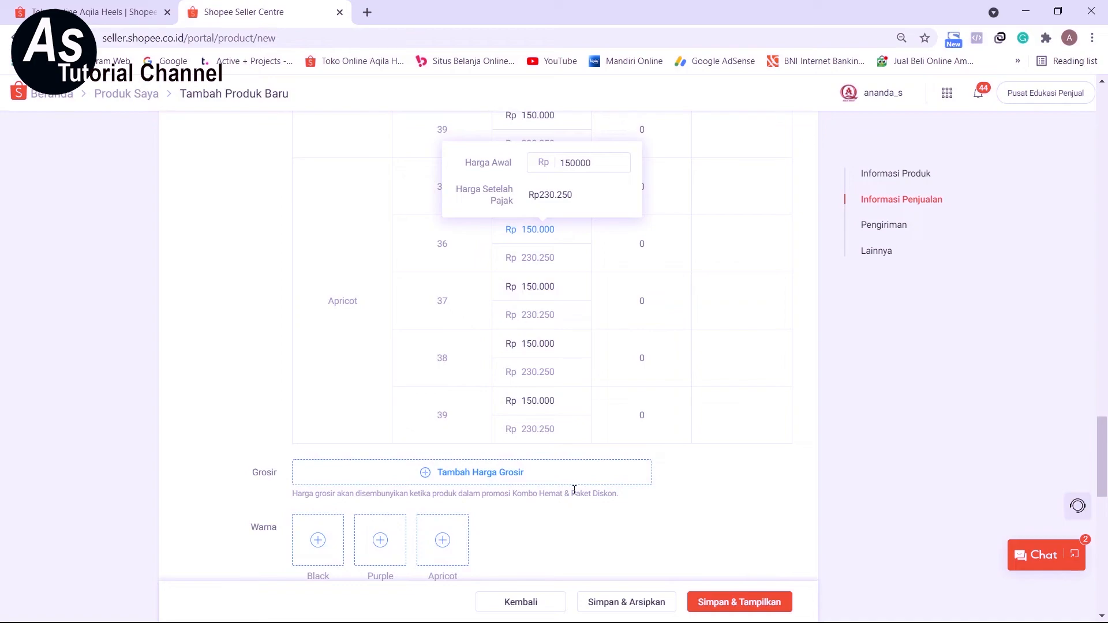
{"action": "scroll", "coordinate": [569, 479], "scroll_direction": "up", "scroll_amount": 4}
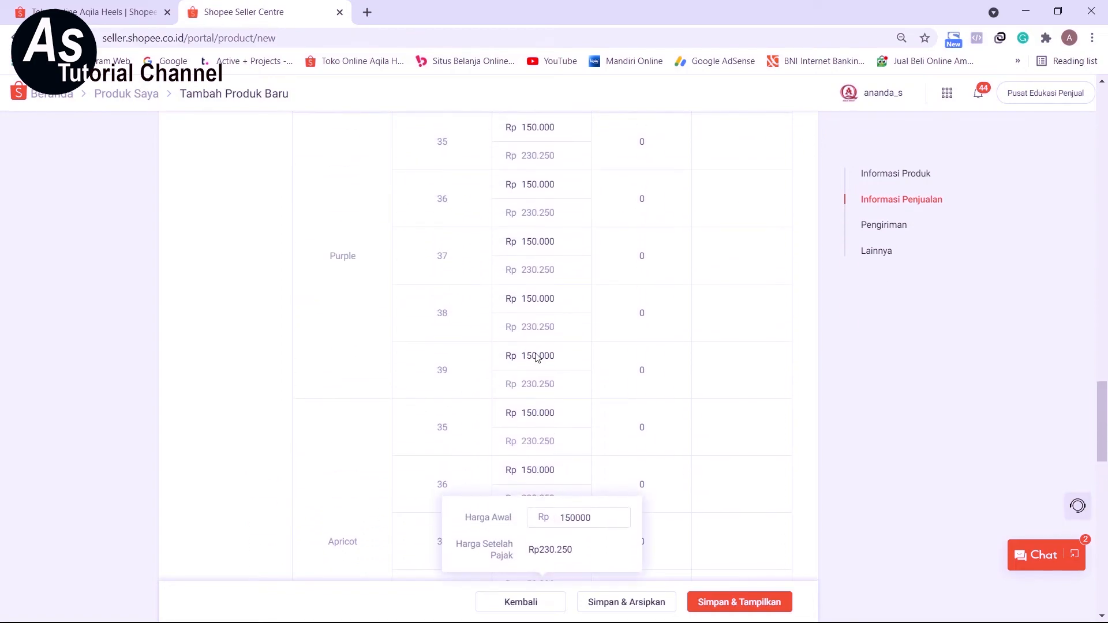
{"action": "scroll", "coordinate": [537, 358], "scroll_direction": "up", "scroll_amount": 3}
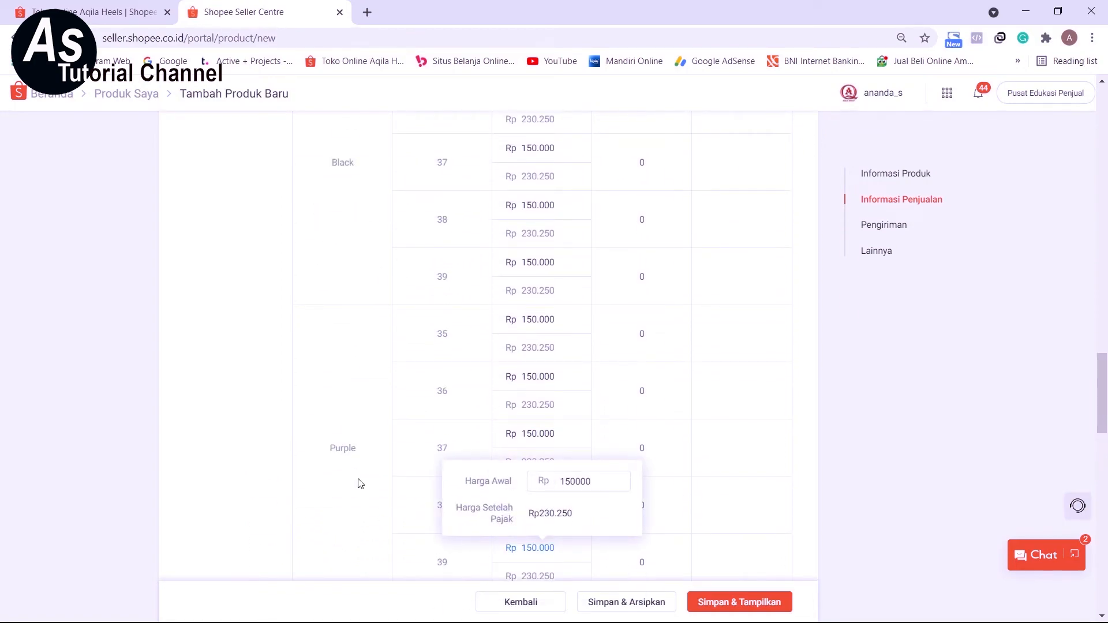
{"action": "scroll", "coordinate": [359, 484], "scroll_direction": "down", "scroll_amount": 3}
{"action": "left_click", "coordinate": [571, 476]}
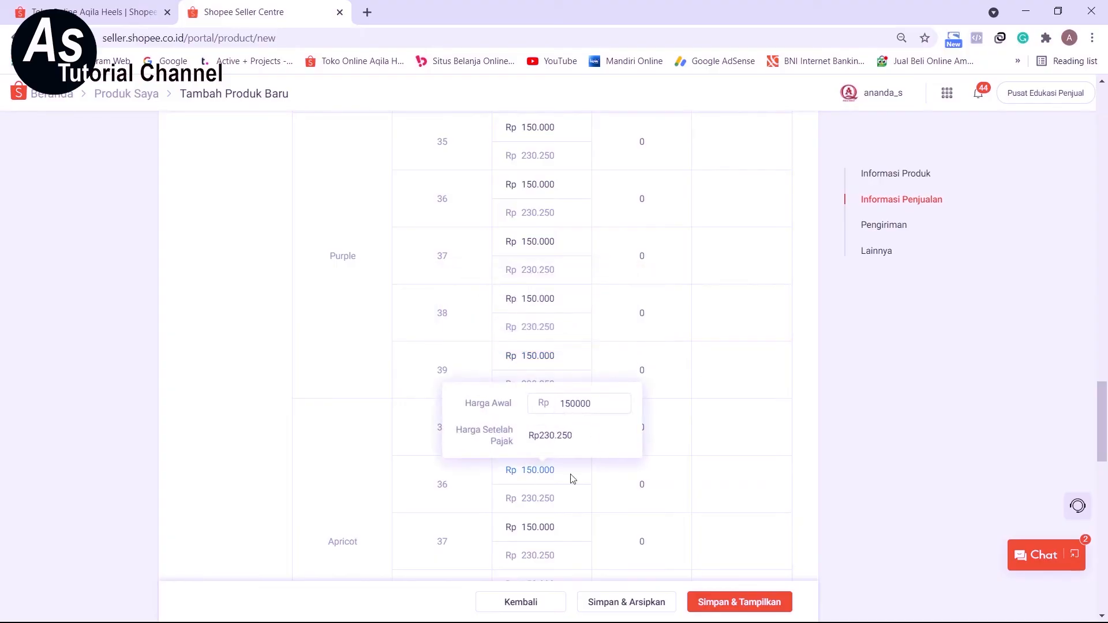
Set the Stok to 10 in Informasi Variasi, apply it to all variations, and check the Black size 35 price.
{"action": "scroll", "coordinate": [573, 478], "scroll_direction": "up", "scroll_amount": 8}
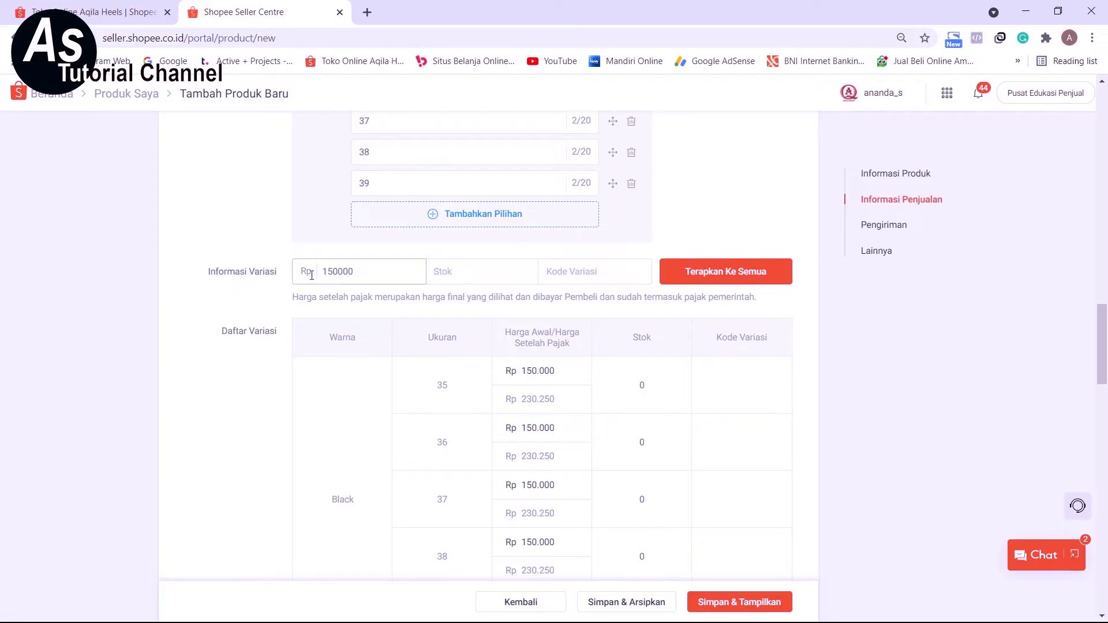
{"action": "left_click", "coordinate": [460, 271]}
{"action": "type", "text": "10"}
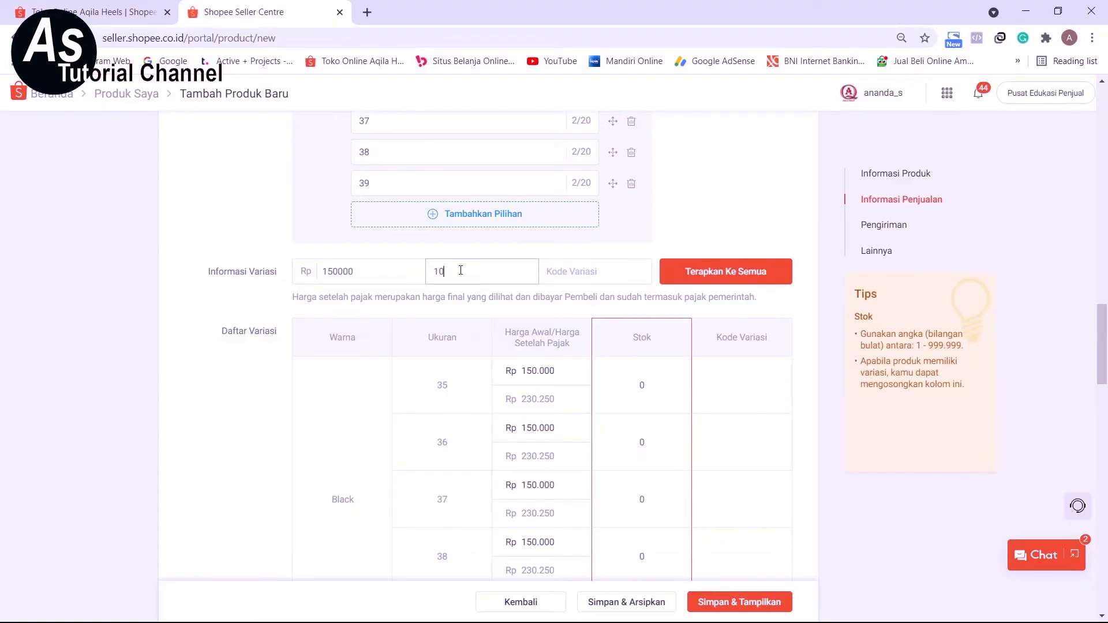
{"action": "left_click", "coordinate": [732, 280]}
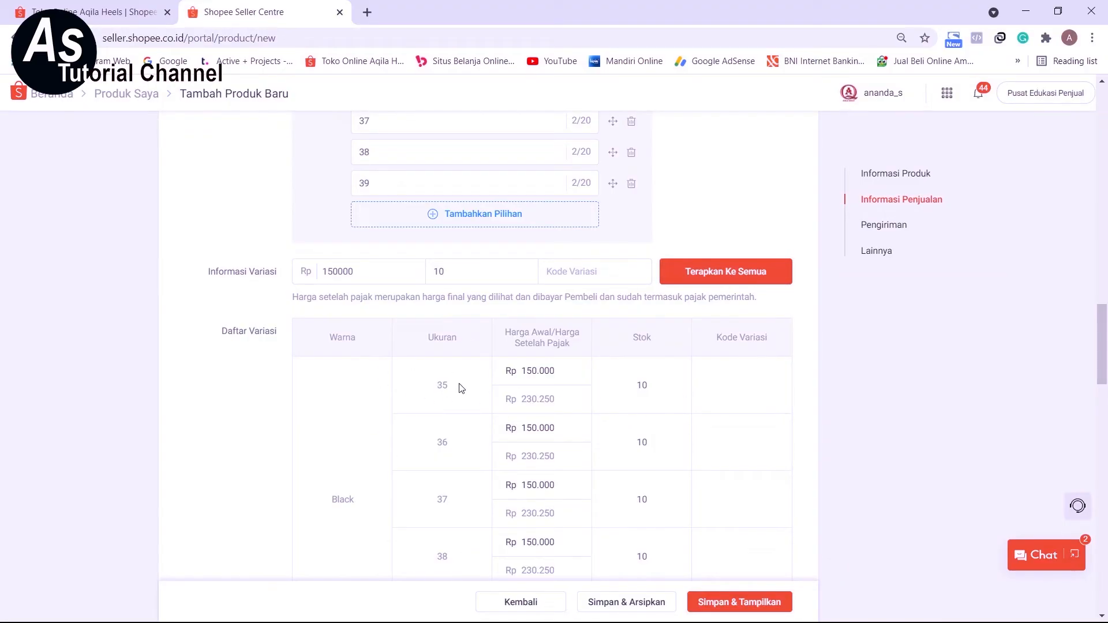
{"action": "left_click", "coordinate": [571, 369]}
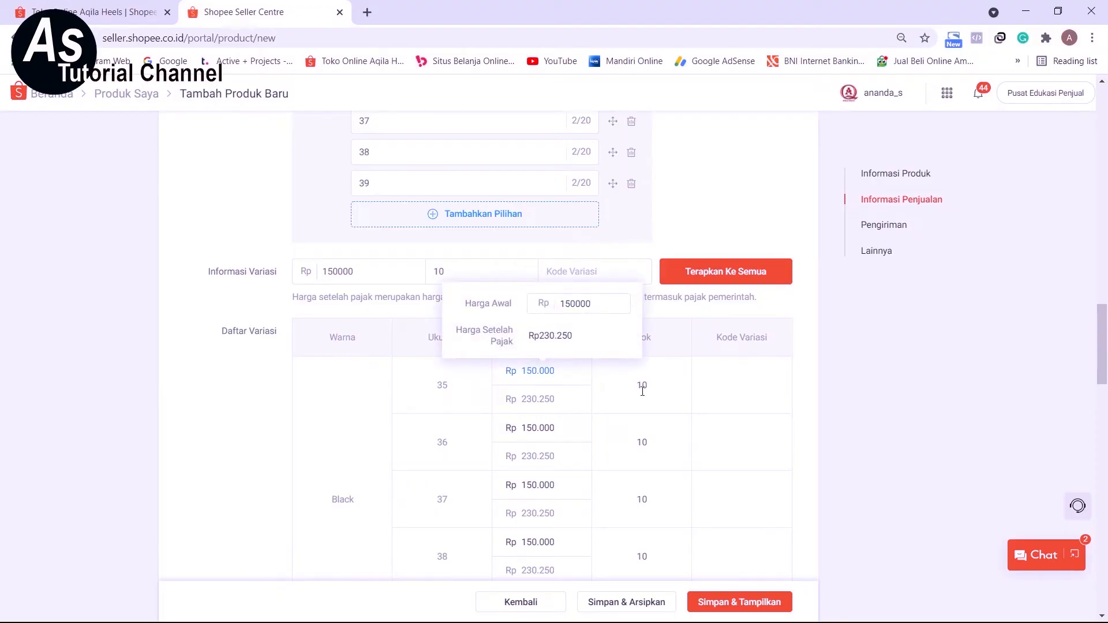
Add the matching shoe photos to the Black, Purple and Apricot options of the Warna variation.
{"action": "scroll", "coordinate": [672, 398], "scroll_direction": "down", "scroll_amount": 6}
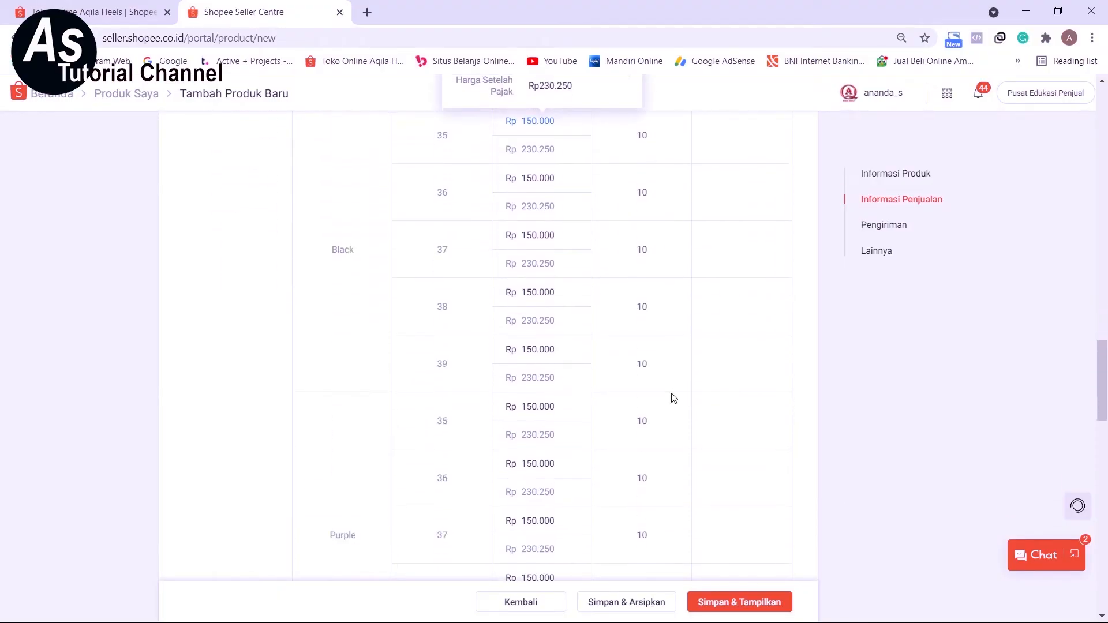
{"action": "scroll", "coordinate": [670, 392], "scroll_direction": "down", "scroll_amount": 2}
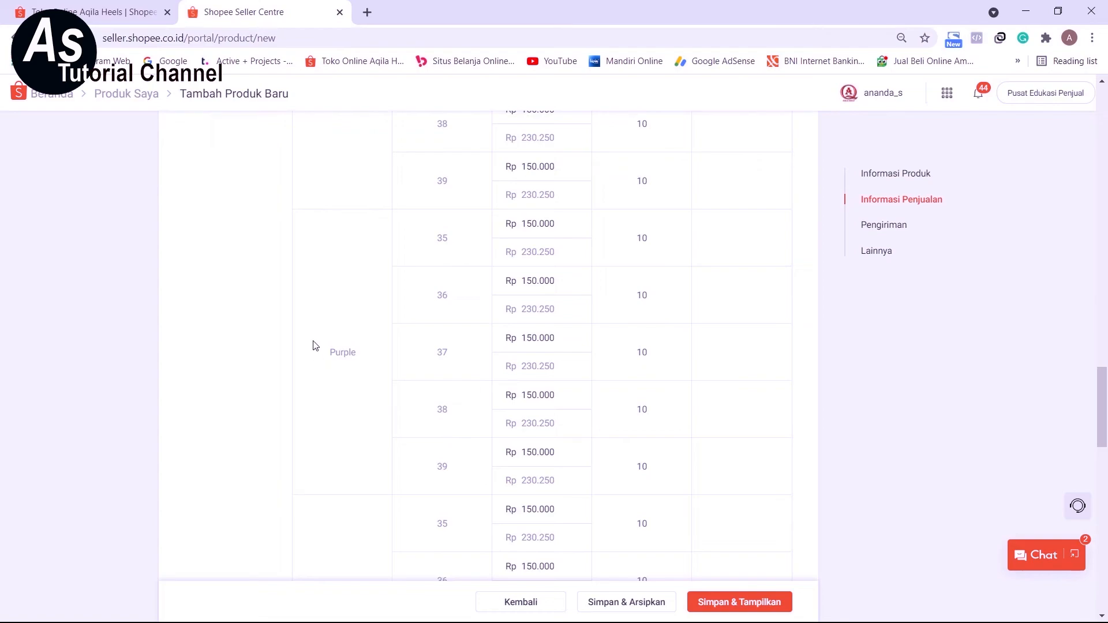
{"action": "scroll", "coordinate": [358, 351], "scroll_direction": "down", "scroll_amount": 4}
{"action": "scroll", "coordinate": [673, 404], "scroll_direction": "down", "scroll_amount": 6}
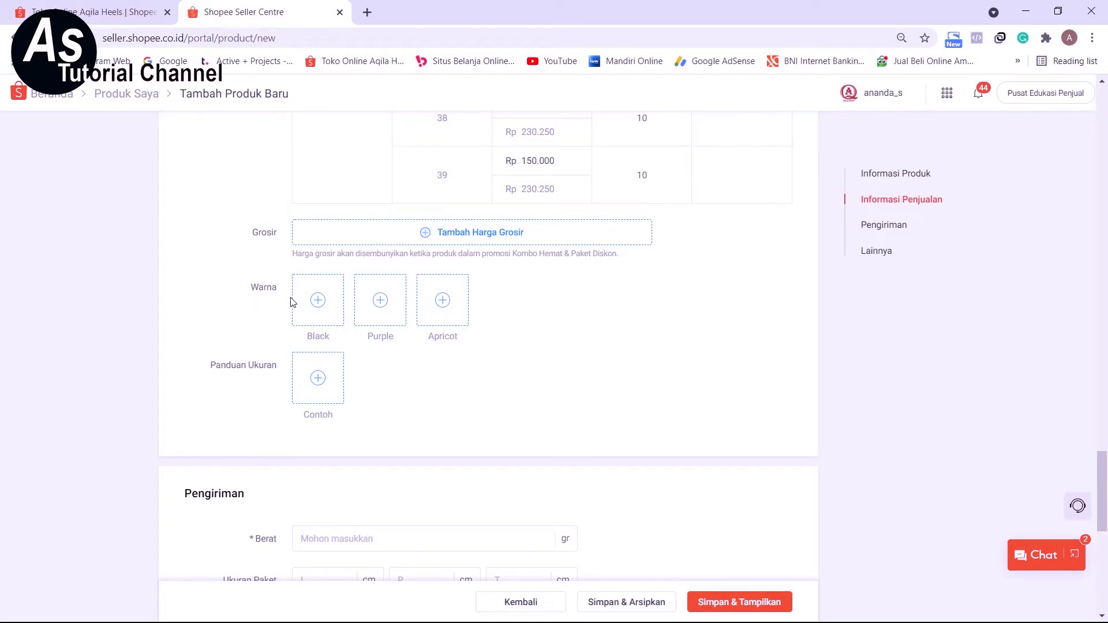
{"action": "left_click", "coordinate": [329, 320]}
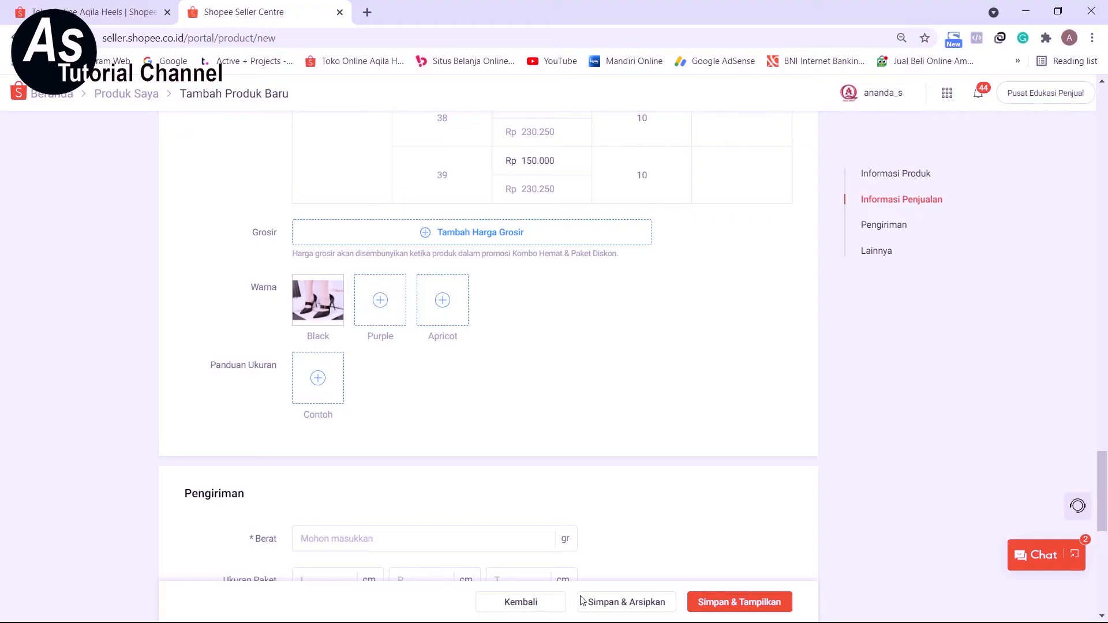
{"action": "left_click", "coordinate": [696, 621]}
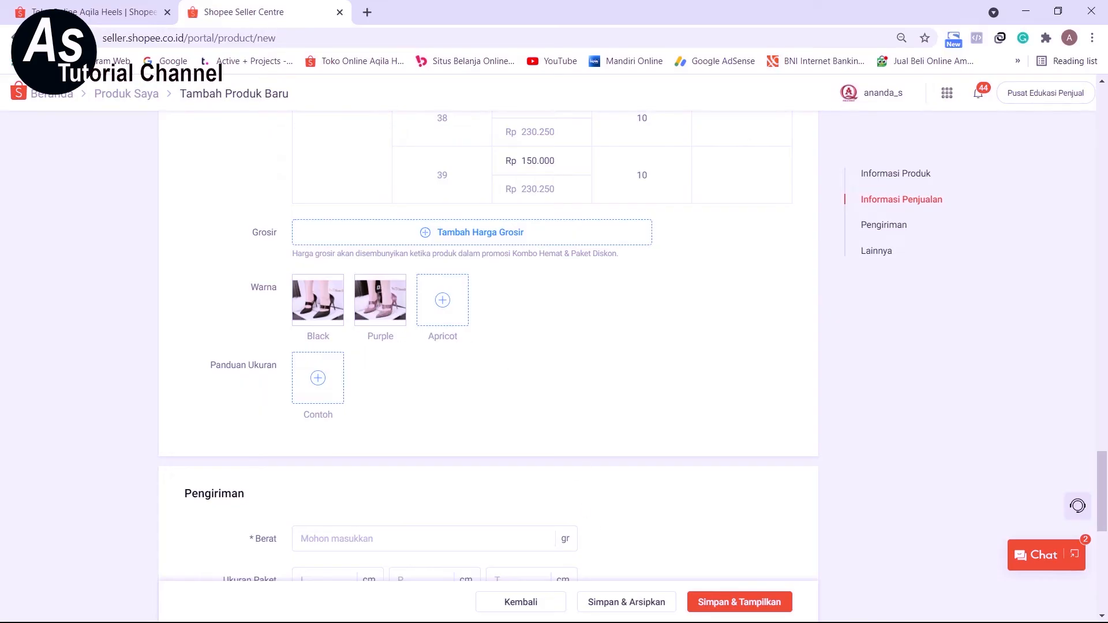
{"action": "left_click", "coordinate": [696, 621]}
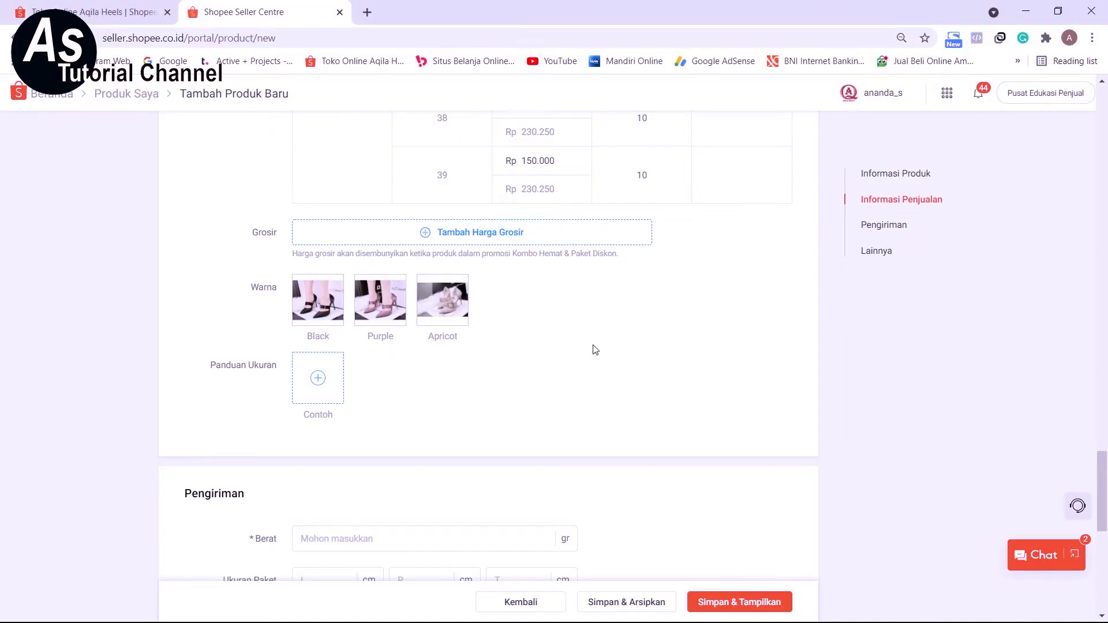
Set the product's Berat to 600 gr in the Pengiriman section, leaving Panduan Ukuran and Ukuran Paket empty.
{"action": "scroll", "coordinate": [470, 402], "scroll_direction": "down", "scroll_amount": 1}
{"action": "scroll", "coordinate": [470, 401], "scroll_direction": "down", "scroll_amount": 1}
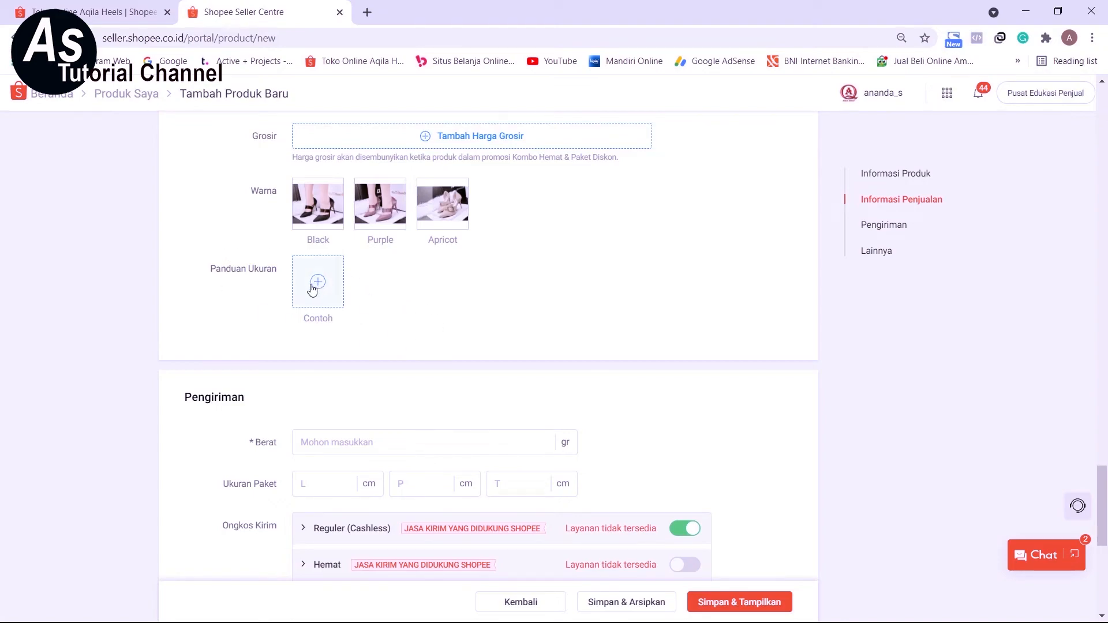
{"action": "scroll", "coordinate": [461, 379], "scroll_direction": "down", "scroll_amount": 1}
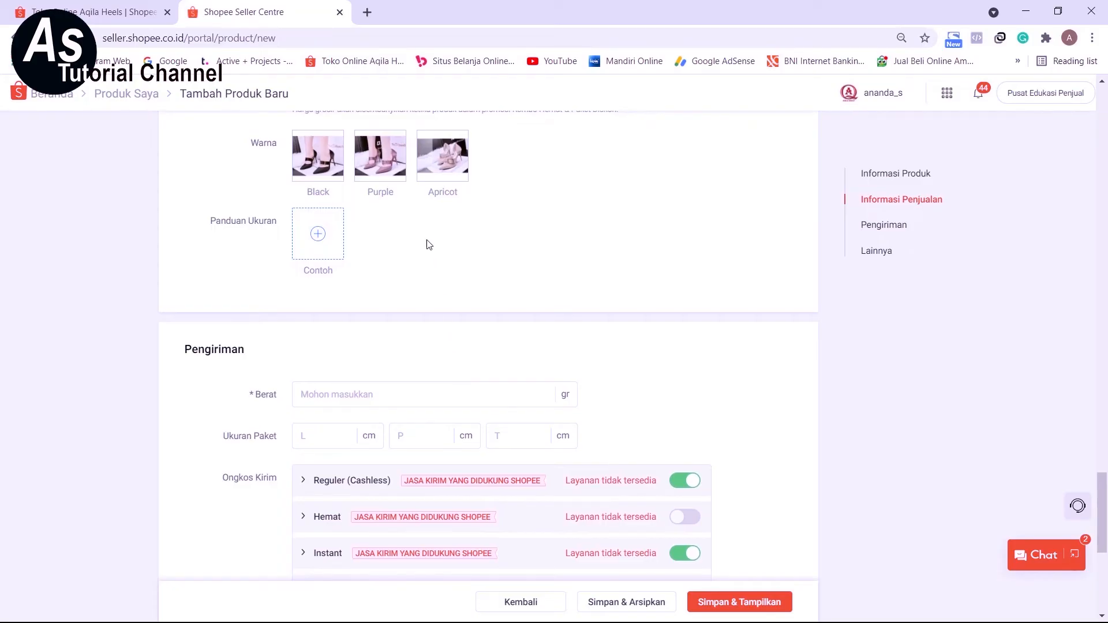
{"action": "scroll", "coordinate": [378, 267], "scroll_direction": "down", "scroll_amount": 3}
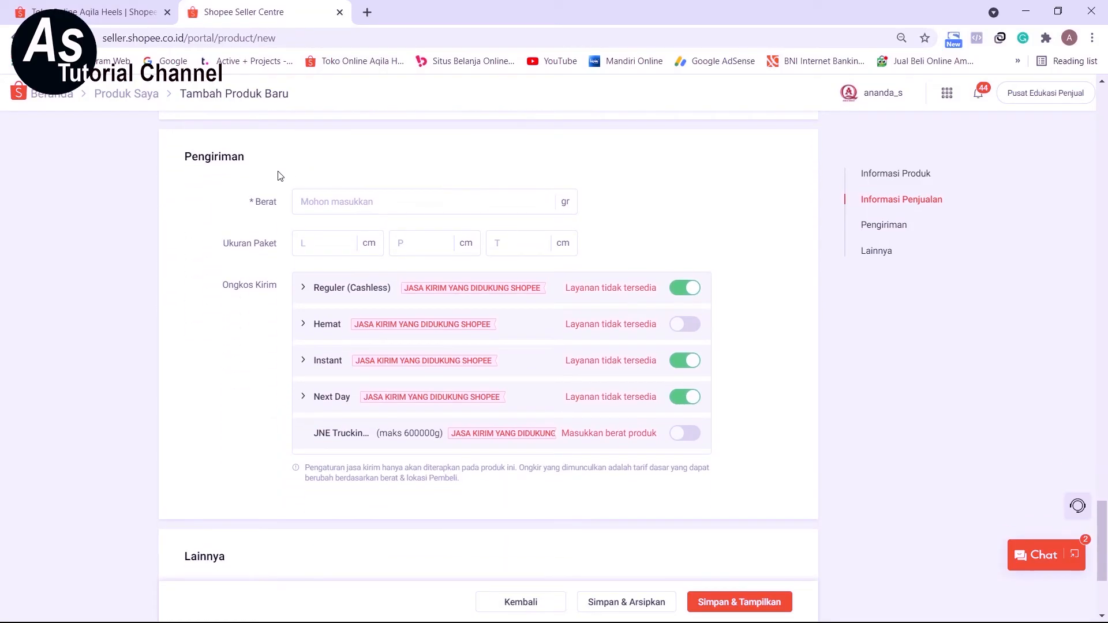
{"action": "left_click", "coordinate": [341, 202]}
{"action": "type", "text": "6"}
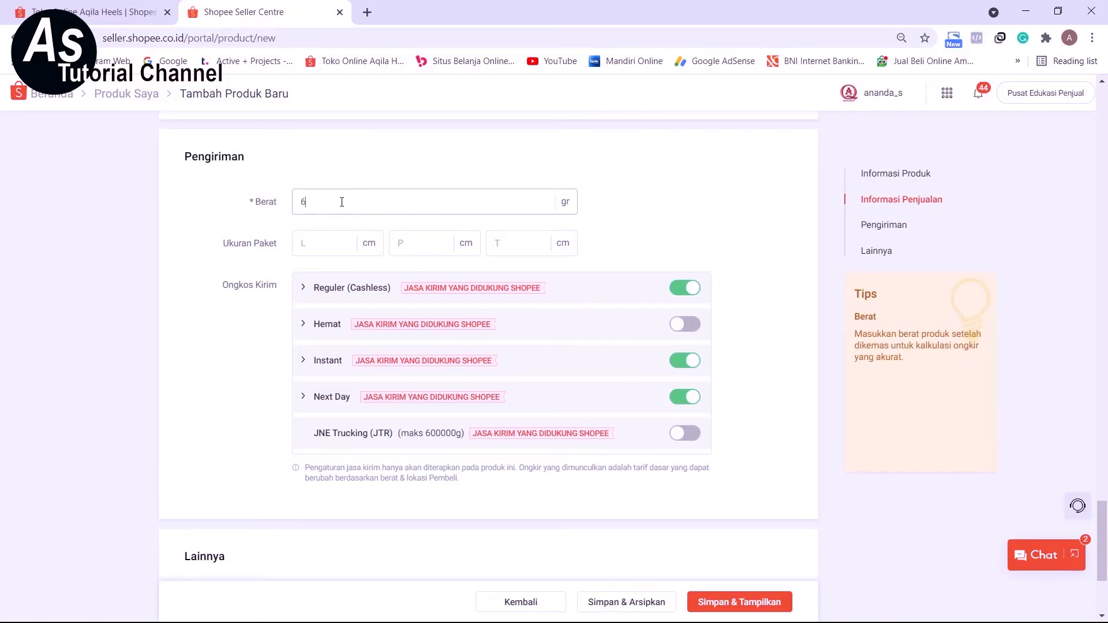
{"action": "type", "text": "00"}
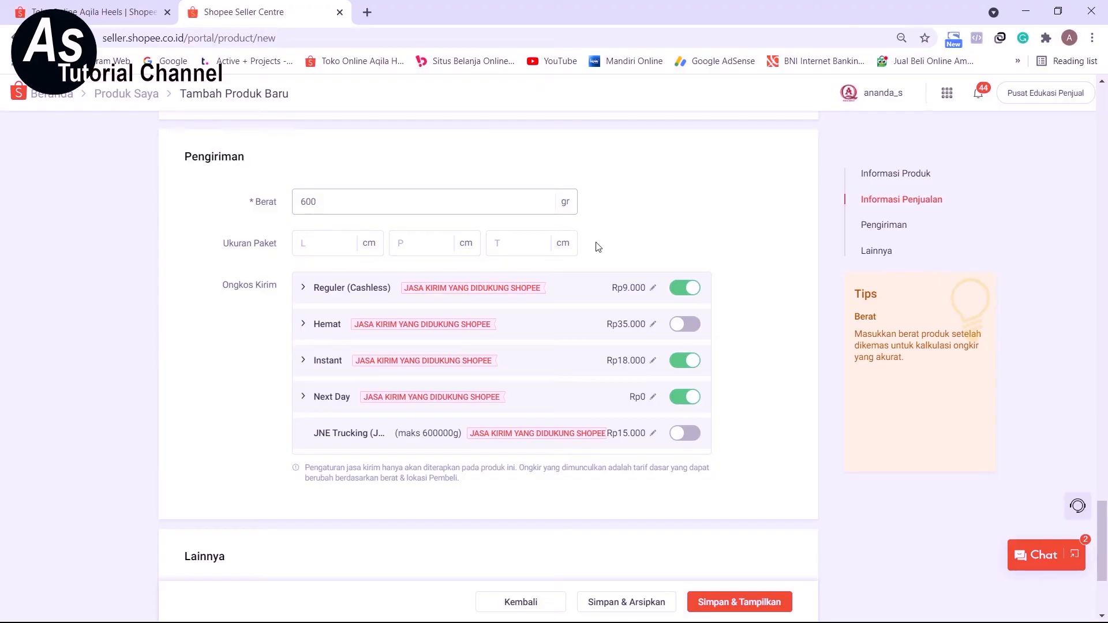
Enable the Hemat and JNE Trucking shipping services under Ongkos Kirim.
{"action": "scroll", "coordinate": [242, 350], "scroll_direction": "down", "scroll_amount": 1}
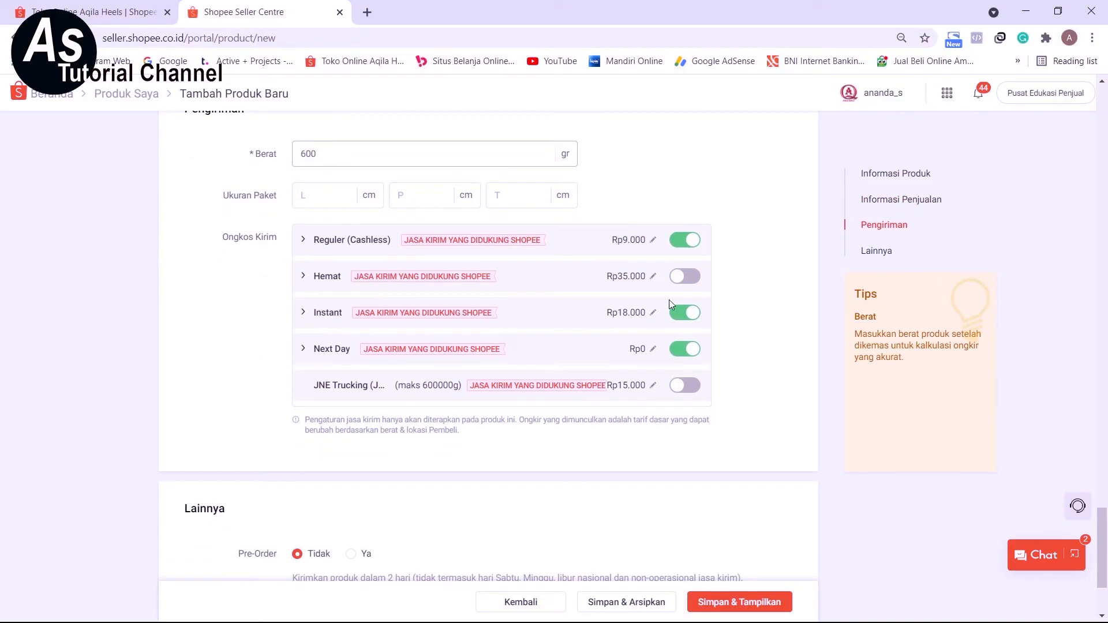
{"action": "left_click", "coordinate": [686, 276]}
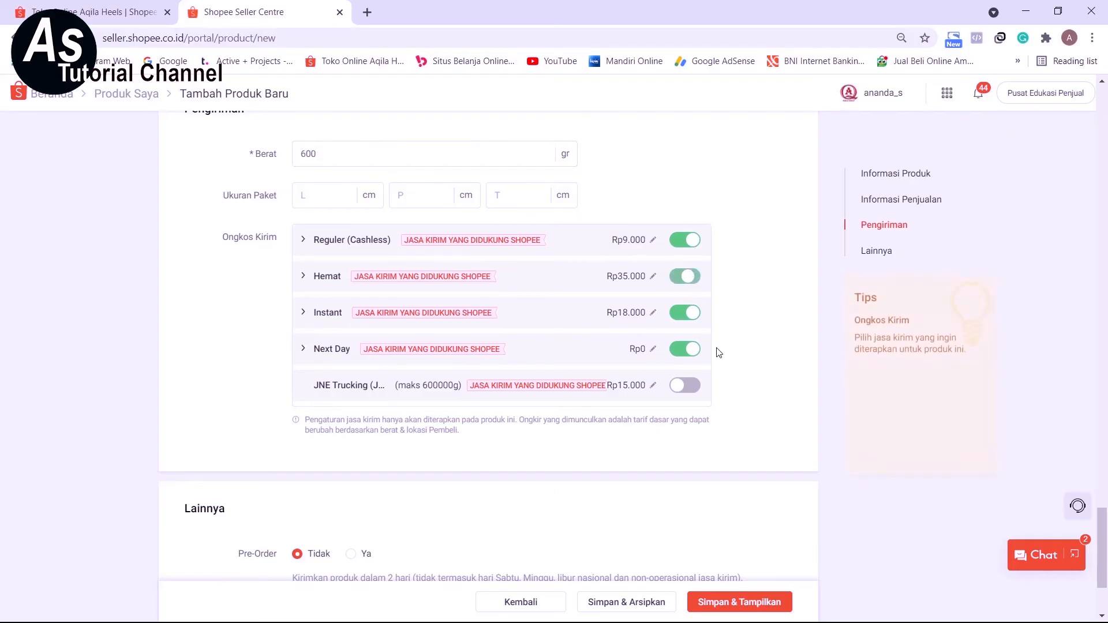
{"action": "left_click", "coordinate": [699, 390]}
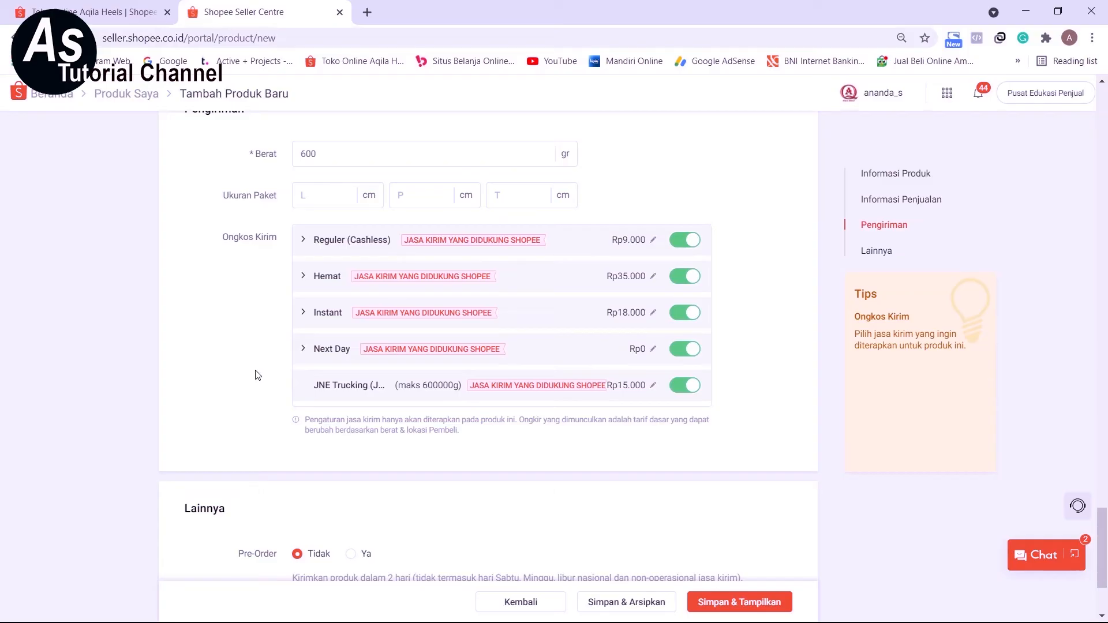
Review the whole product form, from photos, description and attributes through variations and shipping to the Lainnya settings.
{"action": "scroll", "coordinate": [224, 364], "scroll_direction": "down", "scroll_amount": 3}
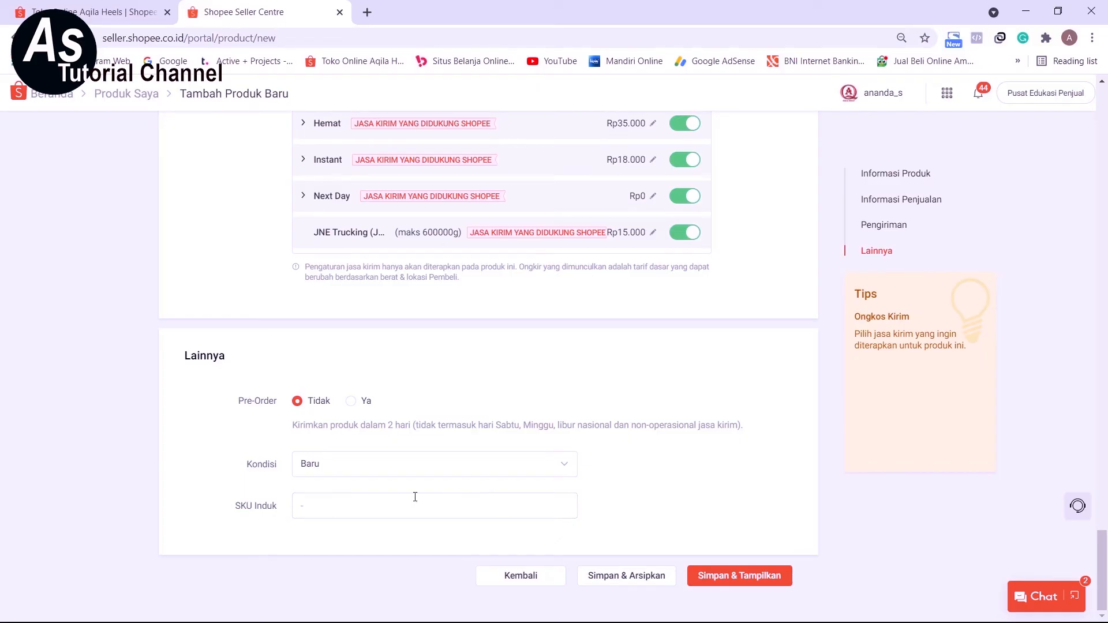
{"action": "scroll", "coordinate": [455, 502], "scroll_direction": "up", "scroll_amount": 20}
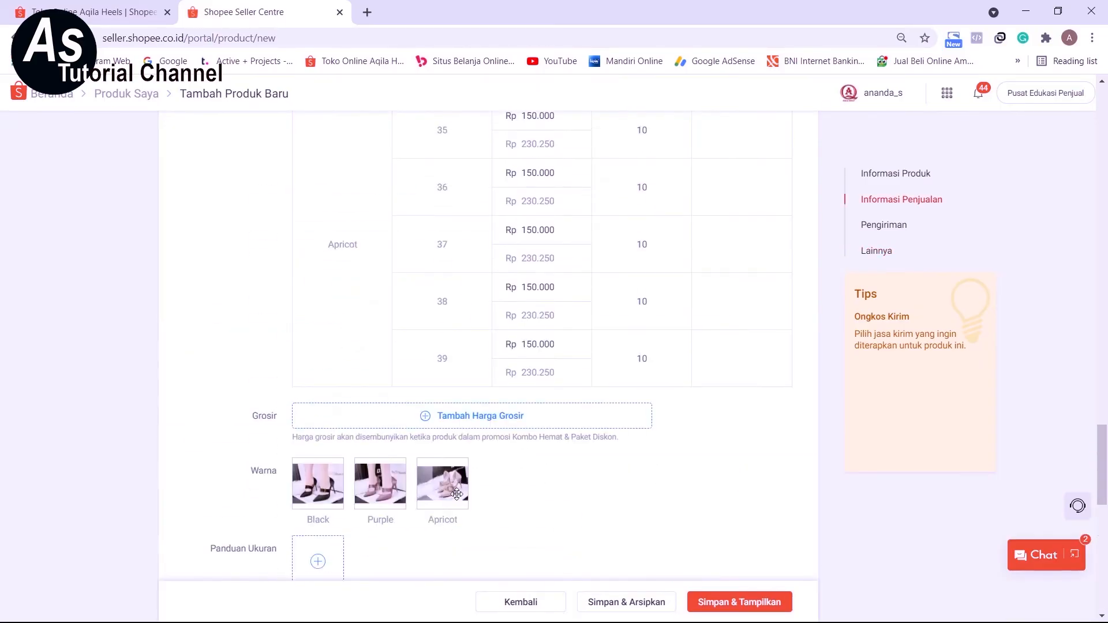
{"action": "scroll", "coordinate": [461, 495], "scroll_direction": "up", "scroll_amount": 20}
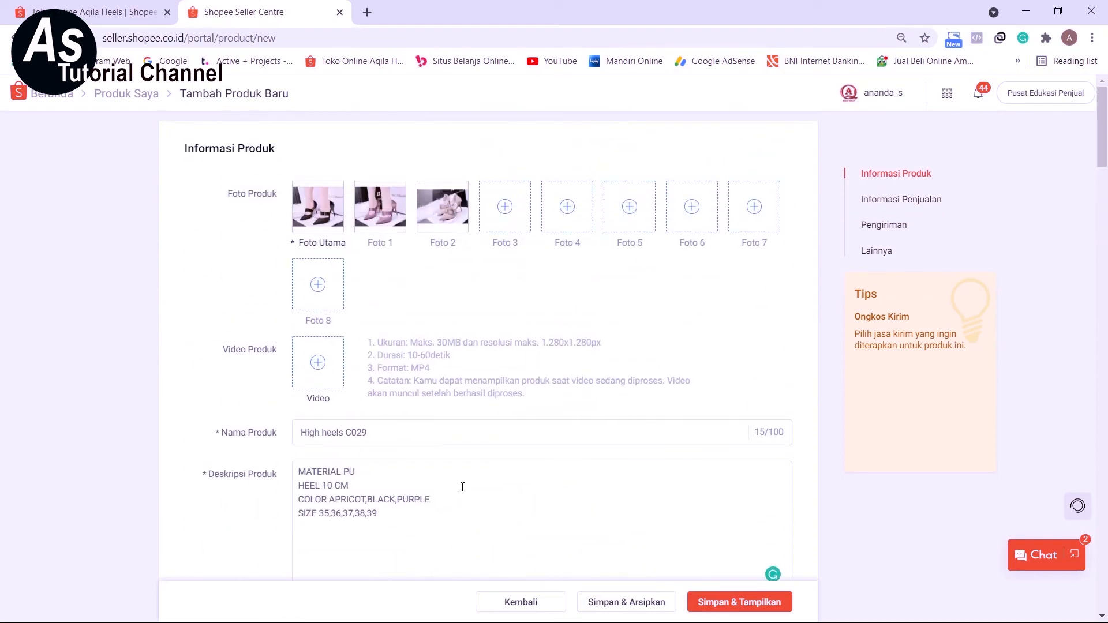
{"action": "scroll", "coordinate": [462, 489], "scroll_direction": "down", "scroll_amount": 3}
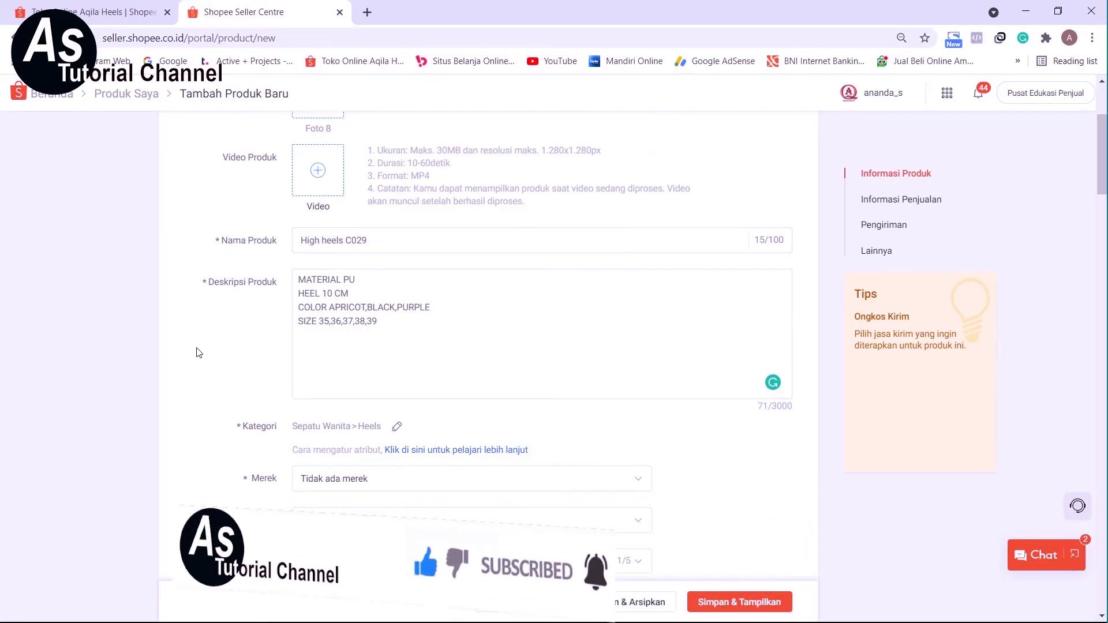
{"action": "scroll", "coordinate": [239, 377], "scroll_direction": "down", "scroll_amount": 2}
{"action": "scroll", "coordinate": [238, 380], "scroll_direction": "down", "scroll_amount": 2}
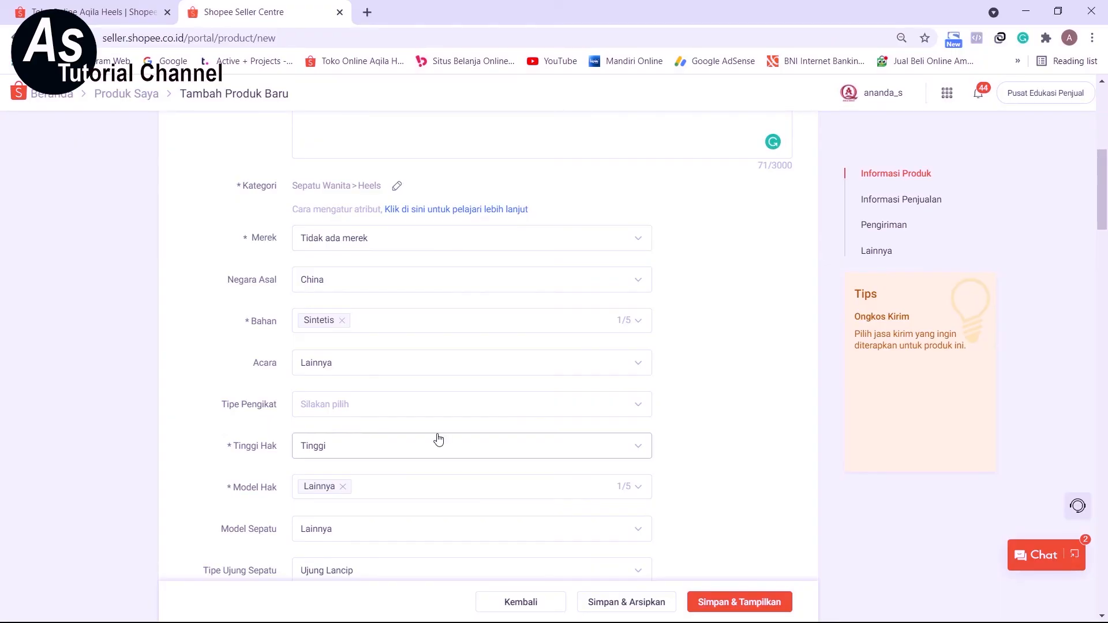
{"action": "scroll", "coordinate": [437, 440], "scroll_direction": "down", "scroll_amount": 7}
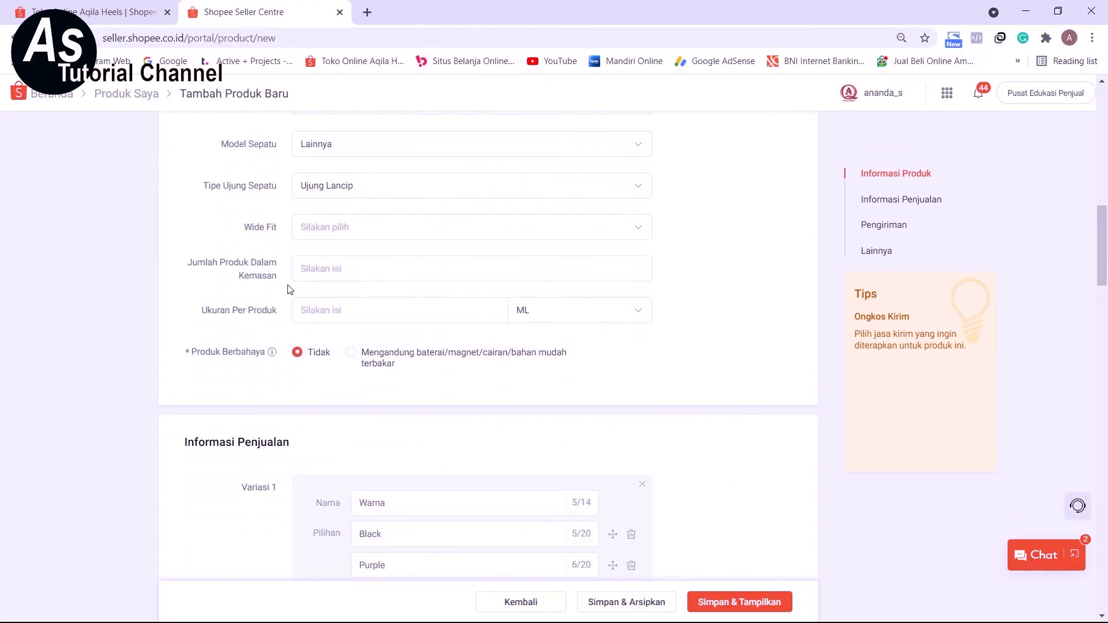
{"action": "scroll", "coordinate": [507, 433], "scroll_direction": "down", "scroll_amount": 4}
{"action": "scroll", "coordinate": [506, 431], "scroll_direction": "down", "scroll_amount": 10}
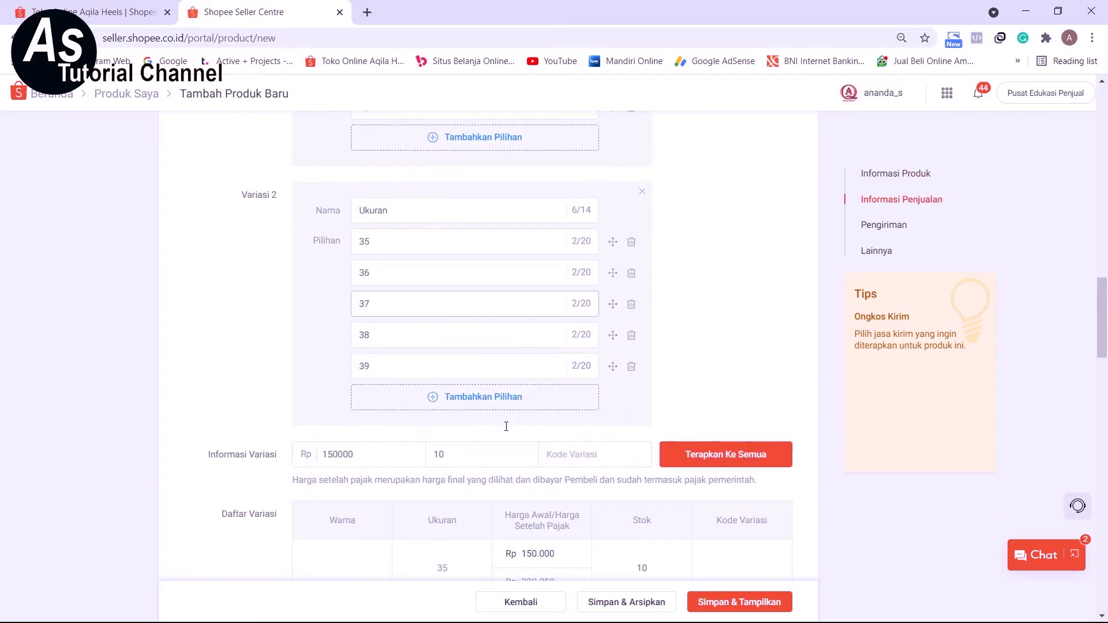
{"action": "scroll", "coordinate": [507, 427], "scroll_direction": "down", "scroll_amount": 20}
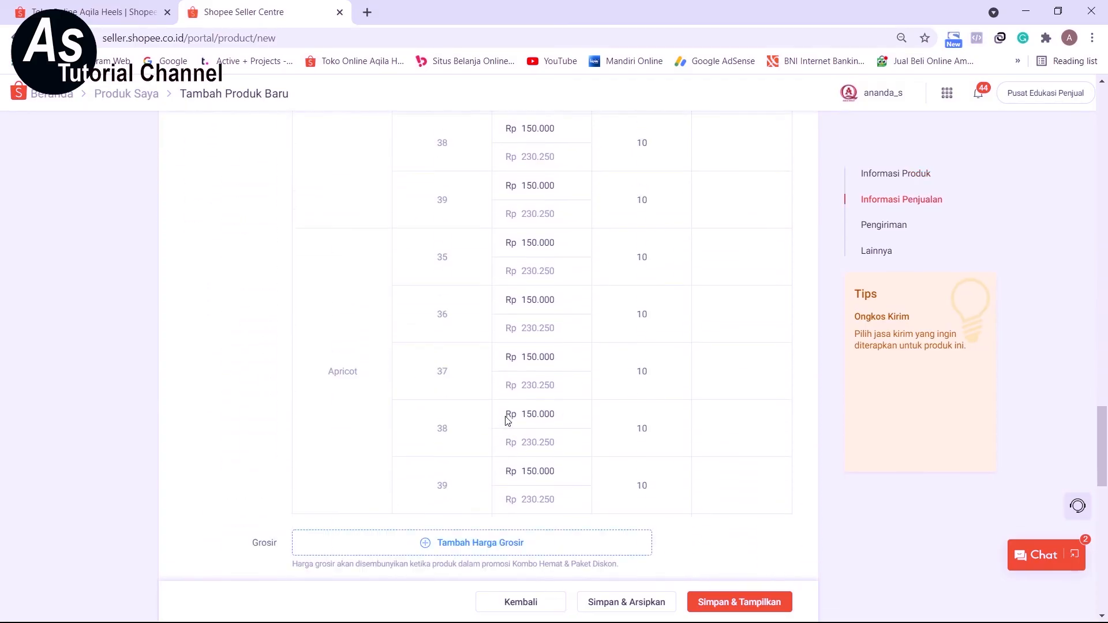
{"action": "scroll", "coordinate": [508, 421], "scroll_direction": "down", "scroll_amount": 2}
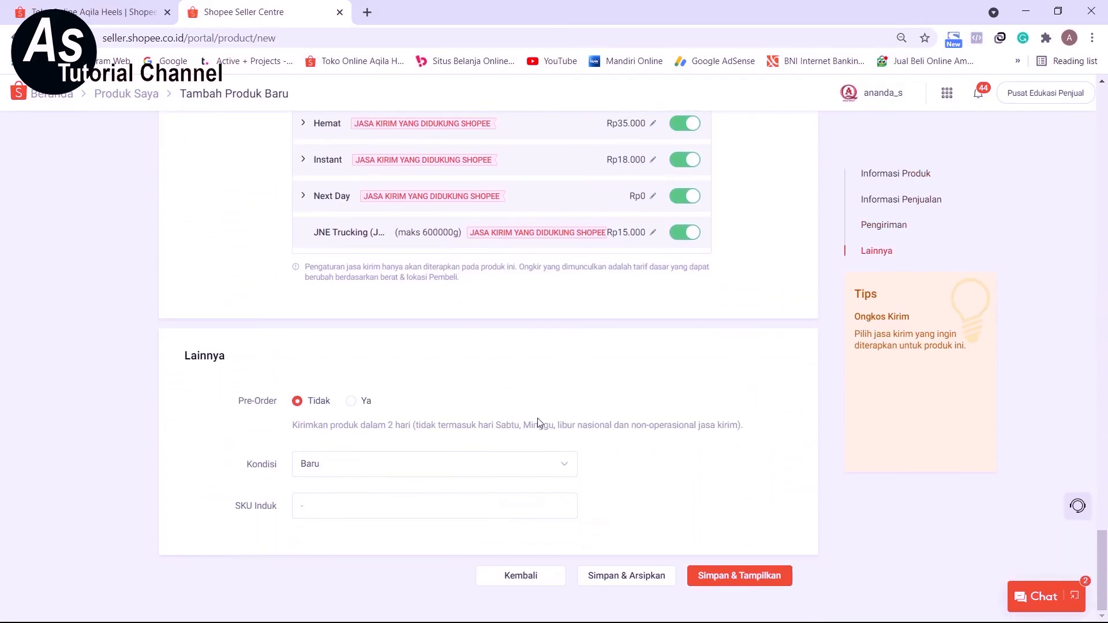
Save and publish the product, and check the High heels C029 entry in the Produk Saya list.
{"action": "left_click", "coordinate": [745, 577]}
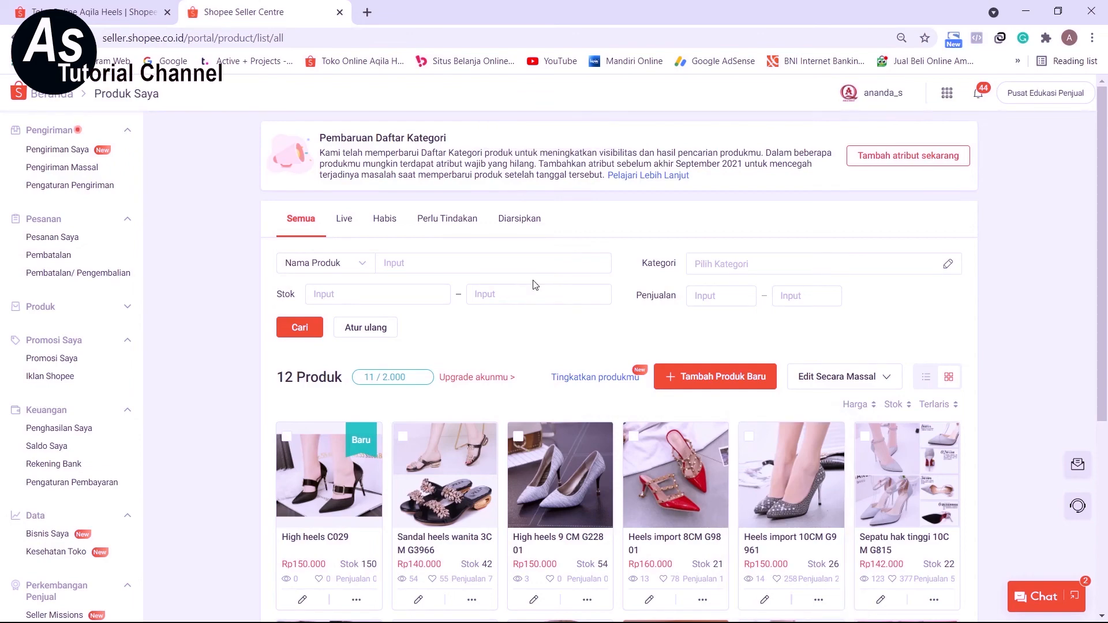
{"action": "scroll", "coordinate": [444, 508], "scroll_direction": "down", "scroll_amount": 2}
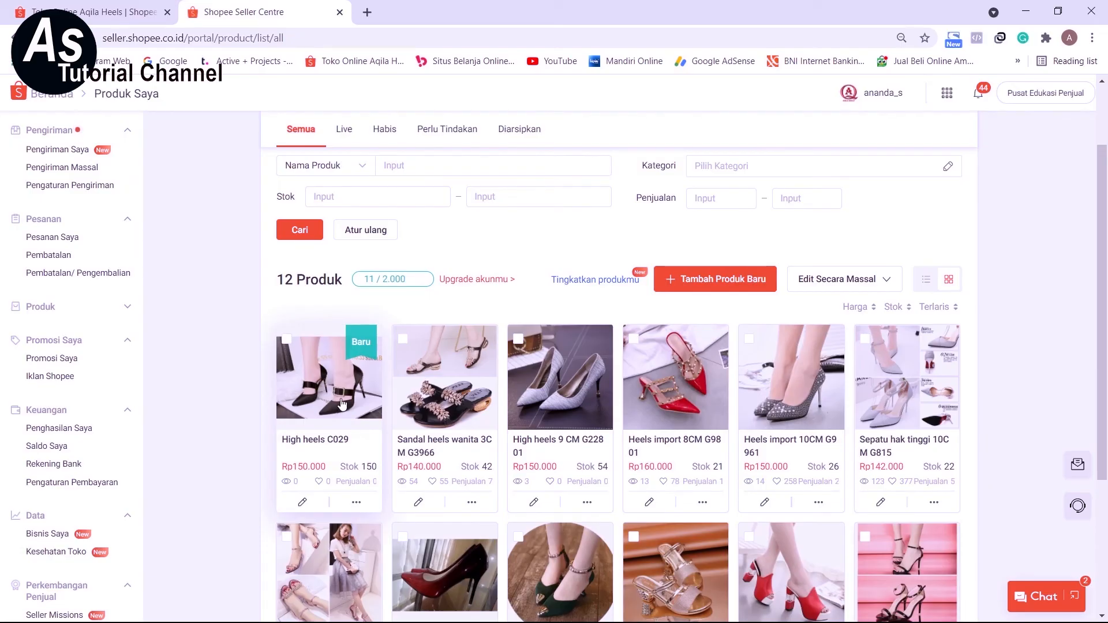
{"action": "scroll", "coordinate": [342, 403], "scroll_direction": "up", "scroll_amount": 2}
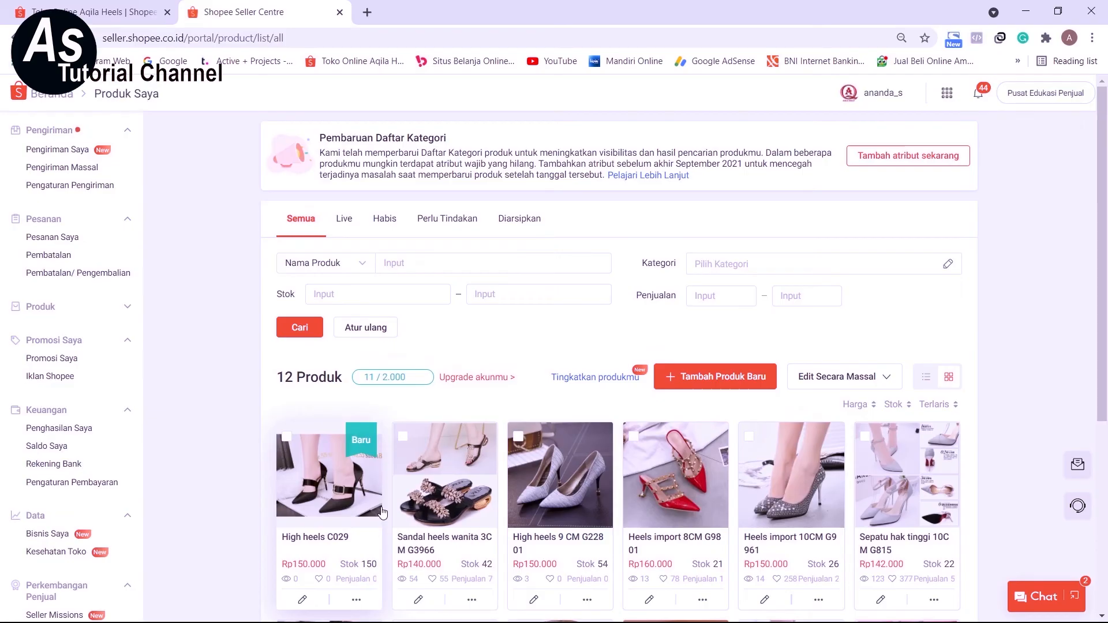
{"action": "scroll", "coordinate": [324, 414], "scroll_direction": "down", "scroll_amount": 2}
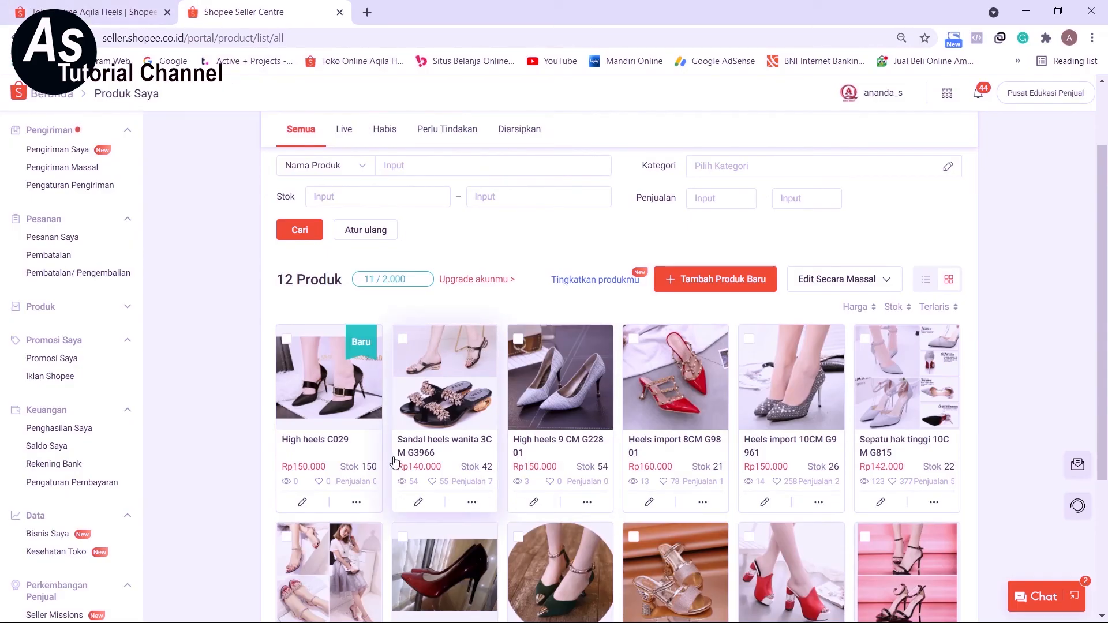
Switch to the Aqila Heels storefront page and find the High heels C029 listing among all products.
{"action": "left_click", "coordinate": [102, 12]}
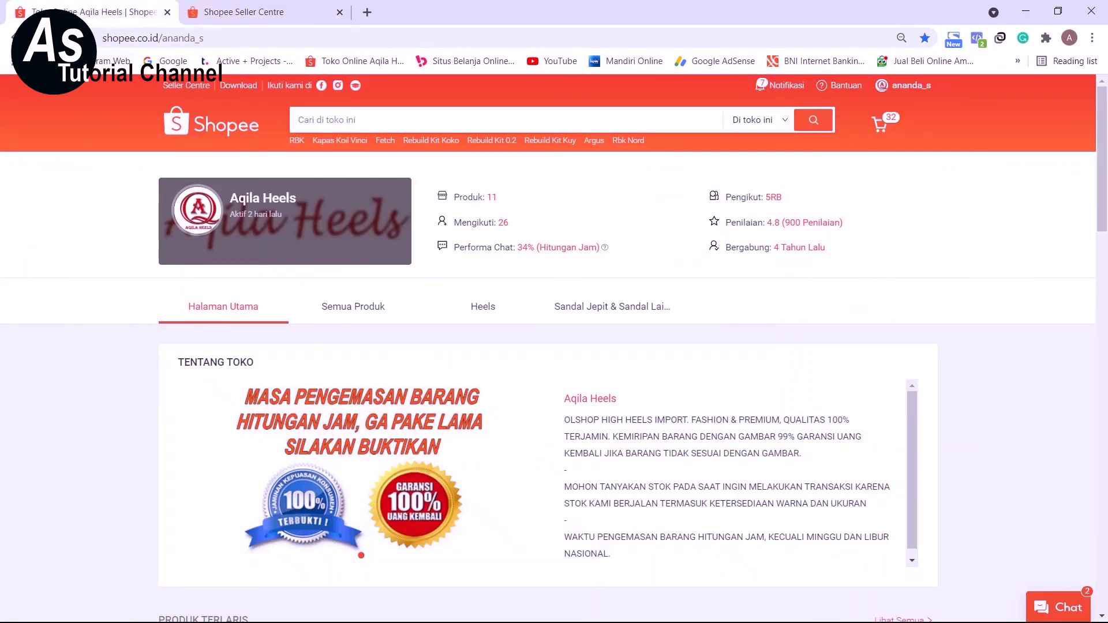
{"action": "scroll", "coordinate": [148, 324], "scroll_direction": "down", "scroll_amount": 7}
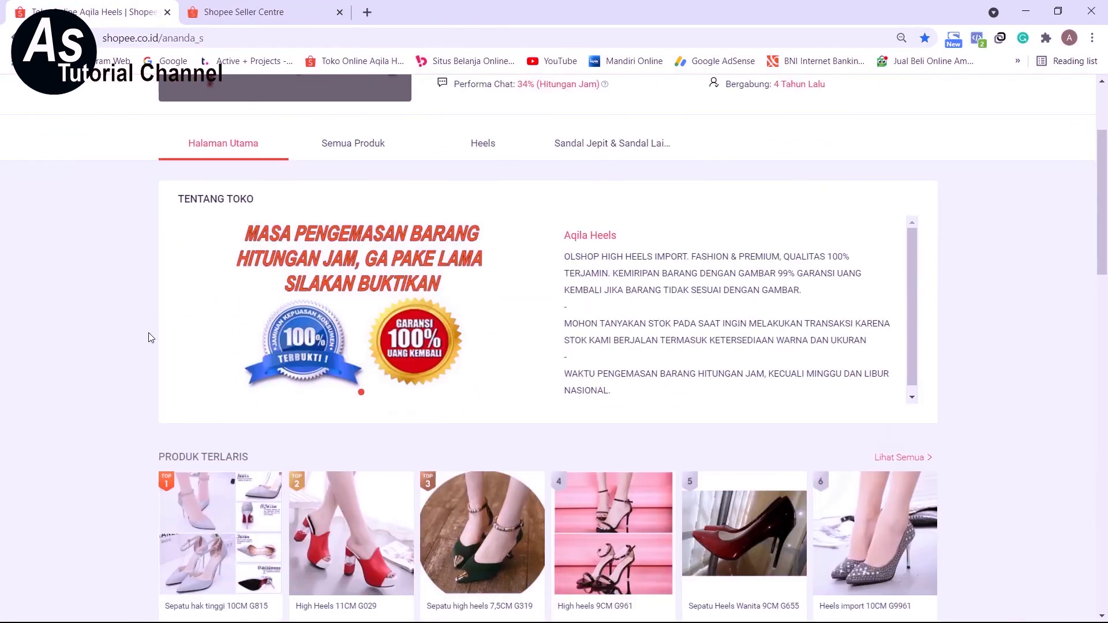
{"action": "scroll", "coordinate": [148, 325], "scroll_direction": "down", "scroll_amount": 7}
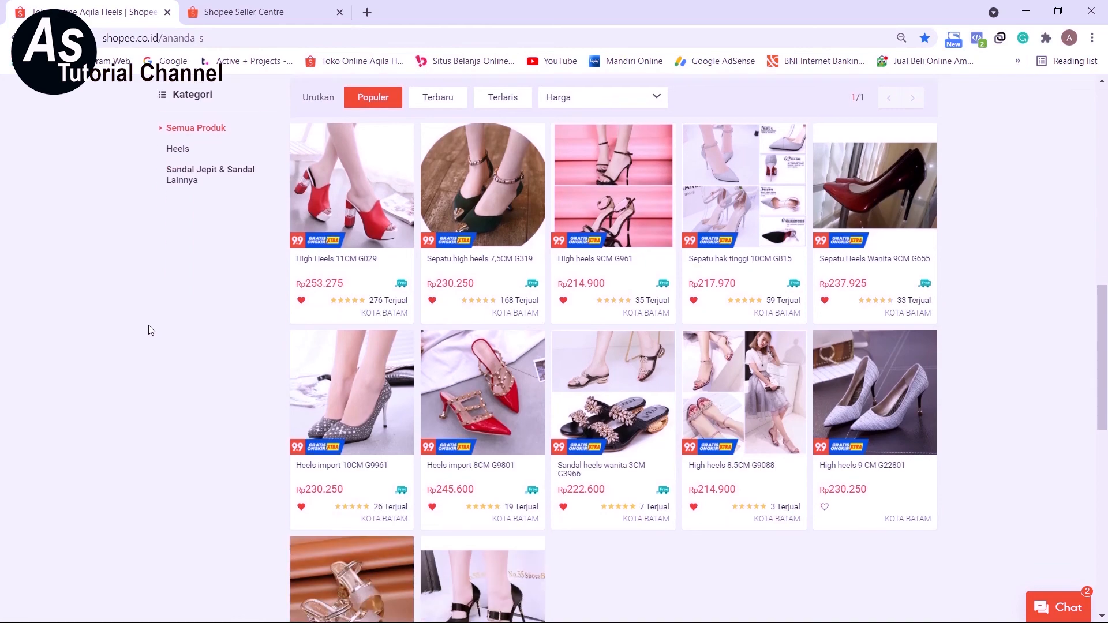
{"action": "scroll", "coordinate": [148, 328], "scroll_direction": "down", "scroll_amount": 1}
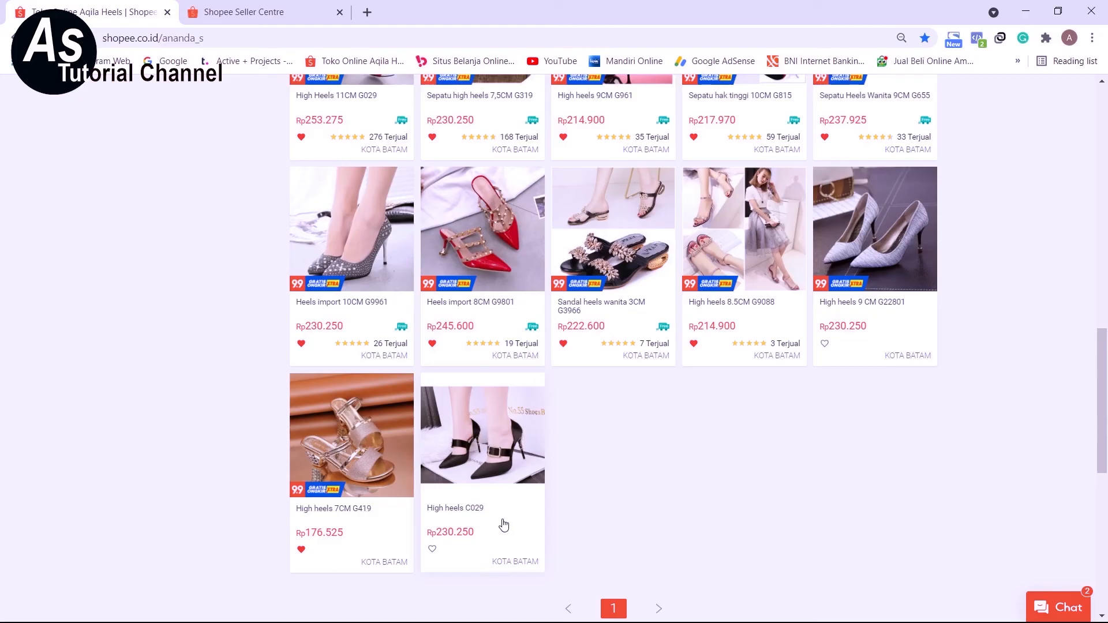
Sort the storefront's products by Terbaru to view the newest listing, and switch the sorting back to Populer.
{"action": "scroll", "coordinate": [503, 524], "scroll_direction": "up", "scroll_amount": 5}
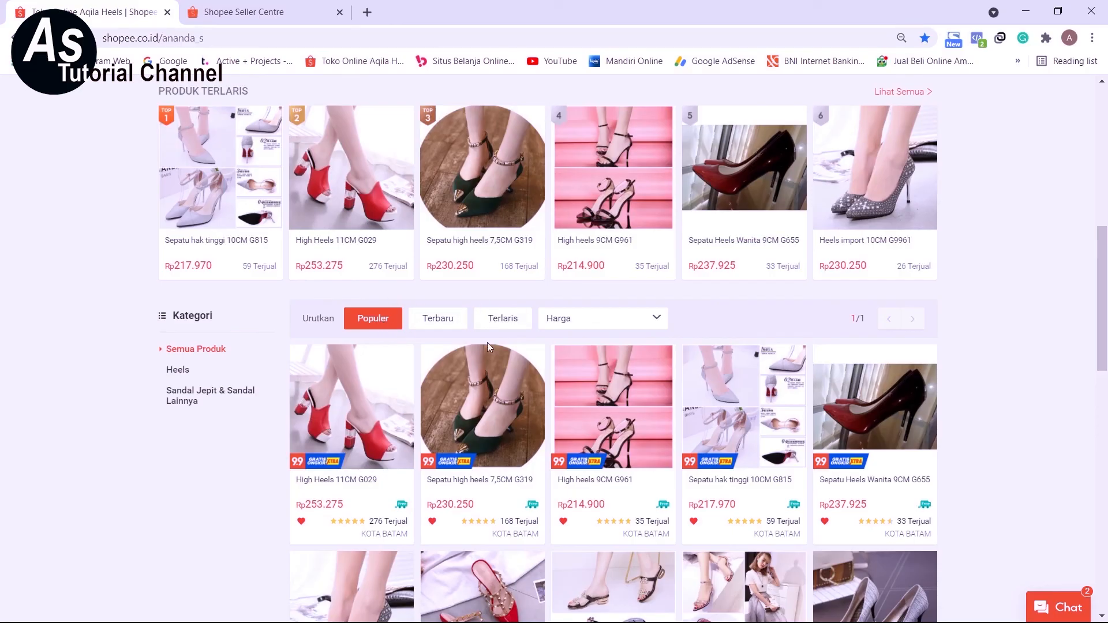
{"action": "left_click", "coordinate": [440, 320]}
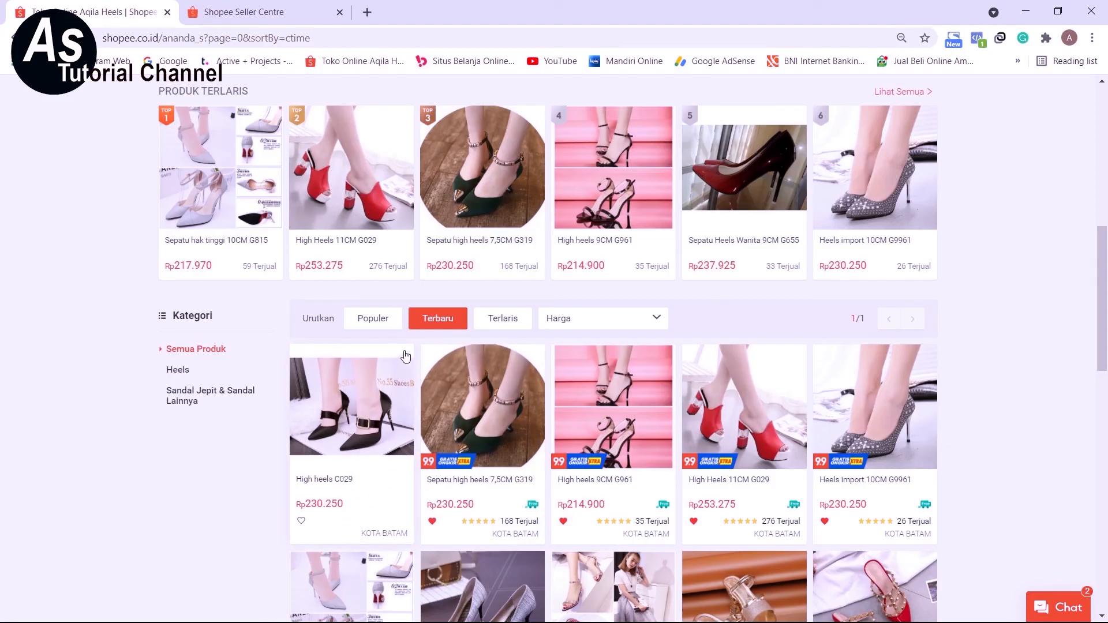
{"action": "left_click", "coordinate": [379, 326]}
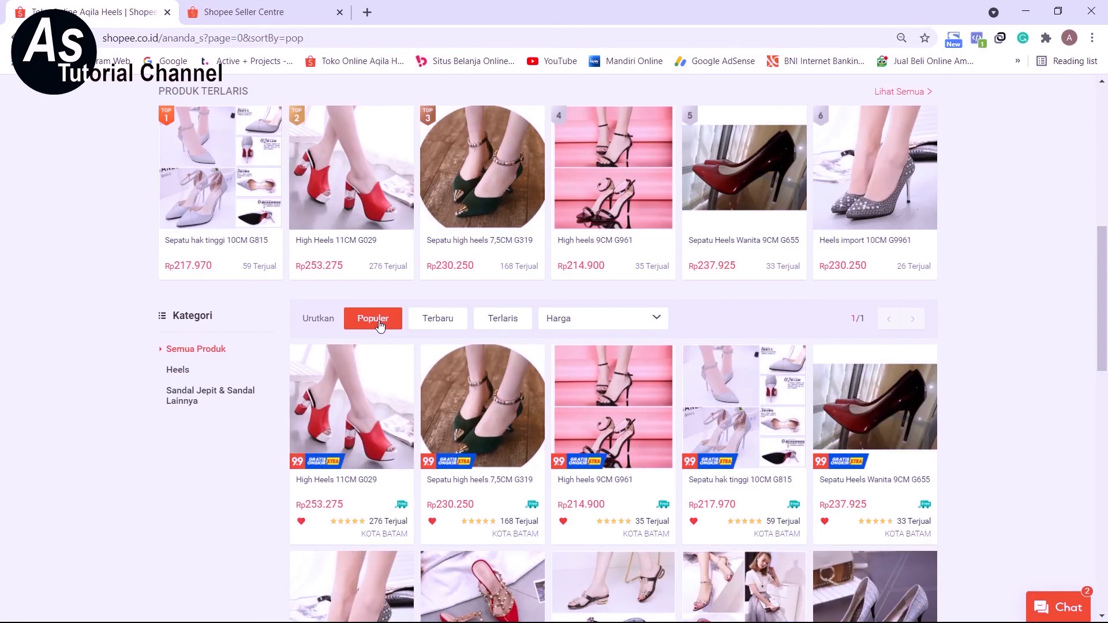
Examine the High heels C029 listing in the Populer order and return to the Seller Centre product list.
{"action": "scroll", "coordinate": [458, 463], "scroll_direction": "down", "scroll_amount": 2}
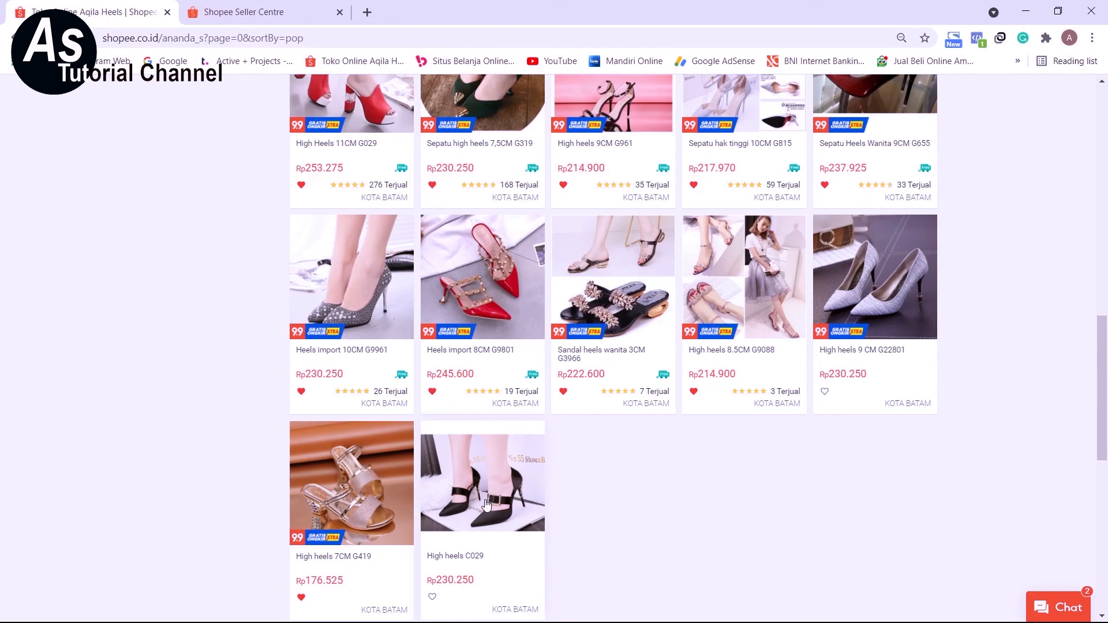
{"action": "scroll", "coordinate": [485, 505], "scroll_direction": "up", "scroll_amount": 2}
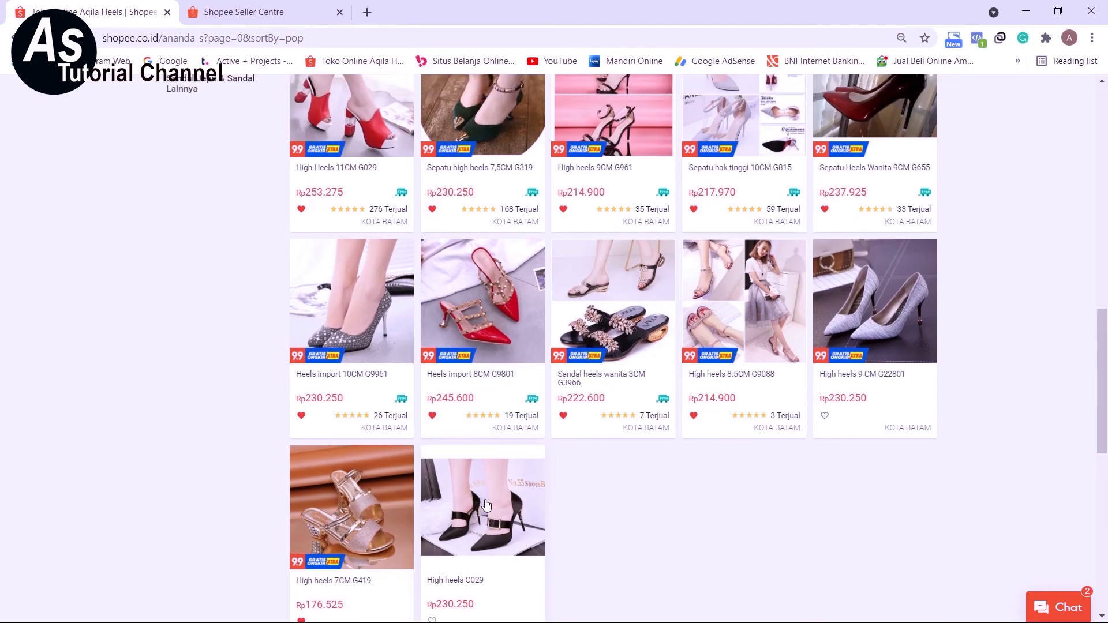
{"action": "scroll", "coordinate": [484, 502], "scroll_direction": "down", "scroll_amount": 4}
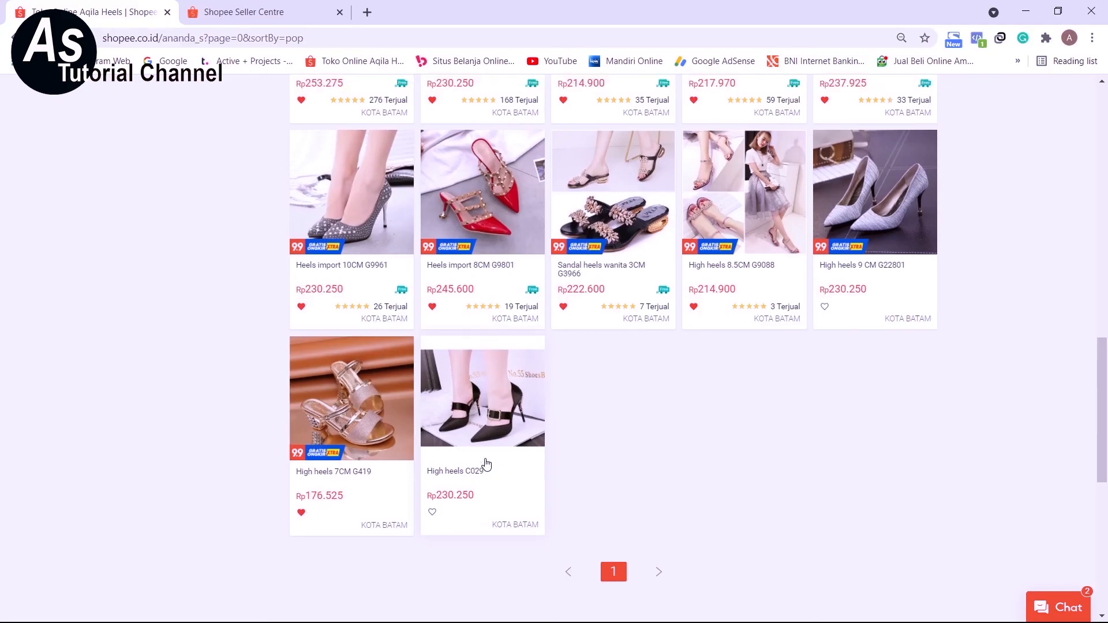
{"action": "scroll", "coordinate": [487, 464], "scroll_direction": "up", "scroll_amount": 3}
{"action": "scroll", "coordinate": [486, 463], "scroll_direction": "down", "scroll_amount": 2}
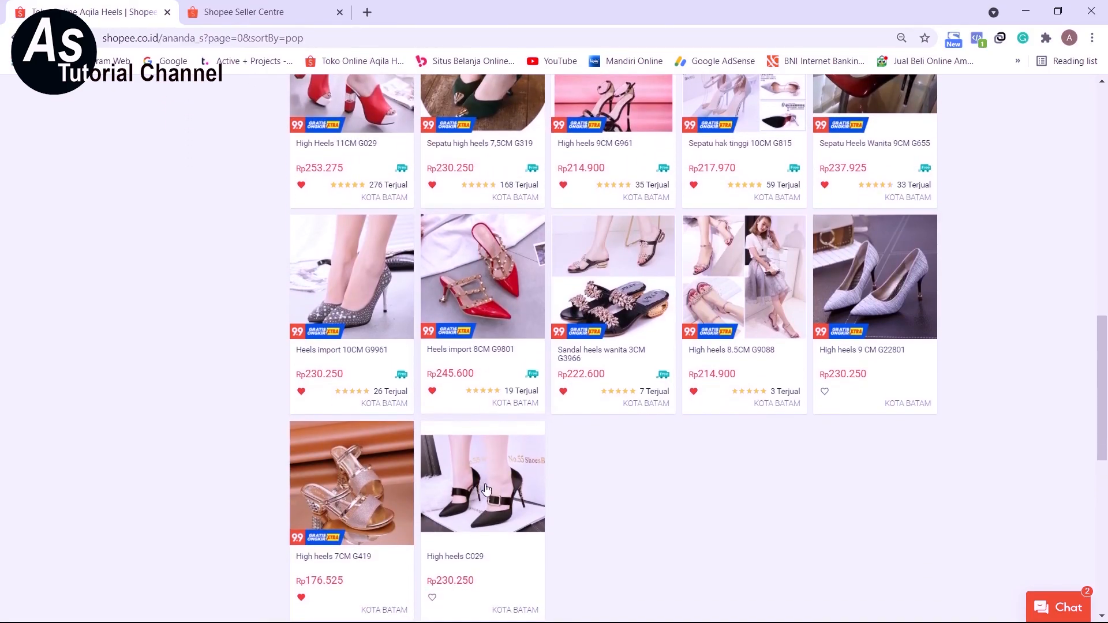
{"action": "key", "text": "ctrl+Tab"}
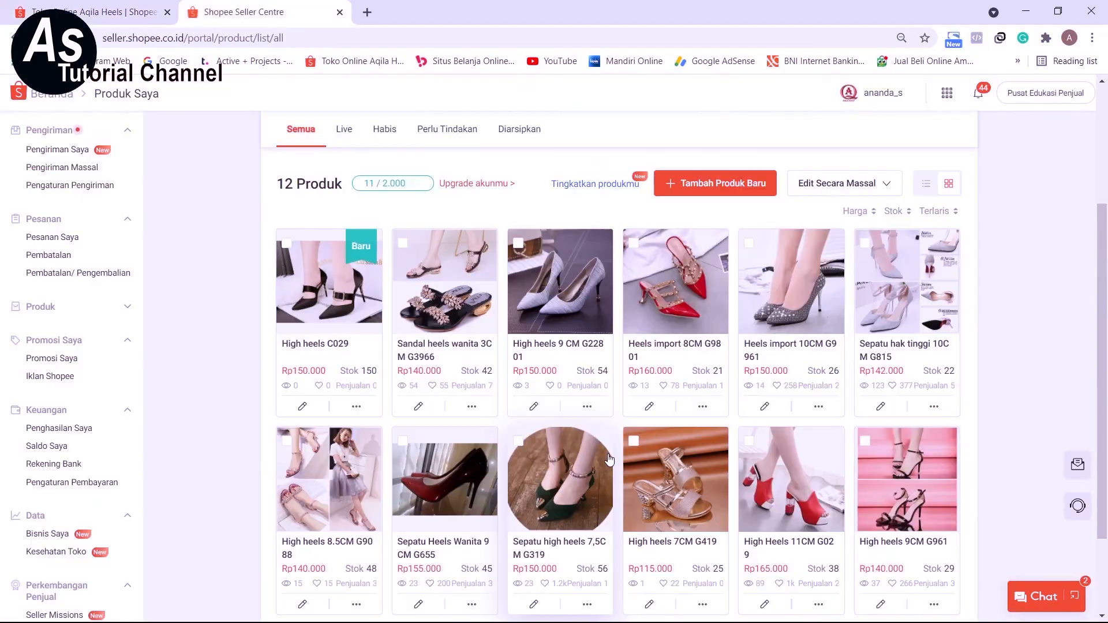